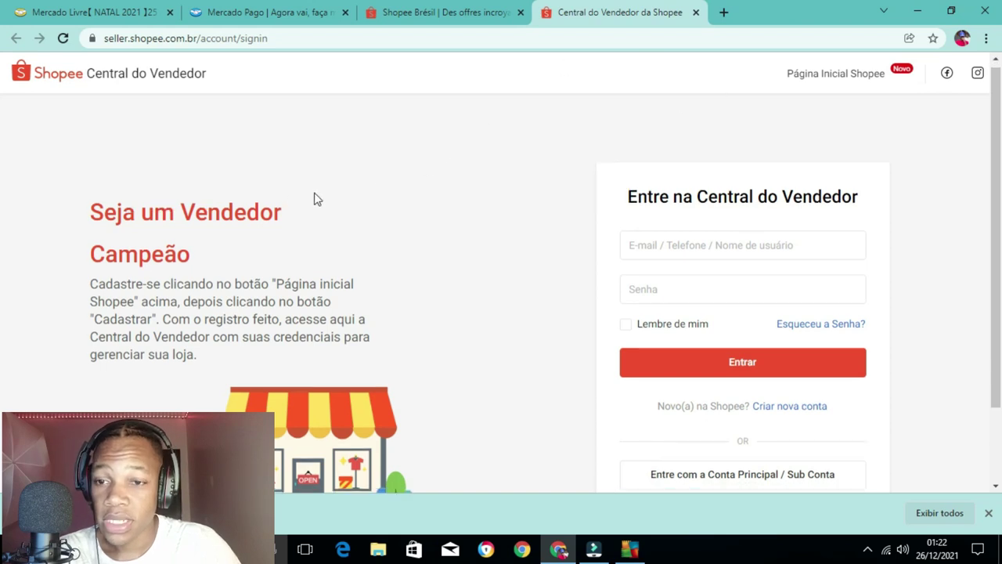
# - Open the 'Criar nova conta' sign-up page from the login page
pyautogui.scroll(-2, 353, 183)
pyautogui.scroll(2, 358, 181)
pyautogui.scroll(-1, 359, 183)
pyautogui.scroll(1, 356, 182)
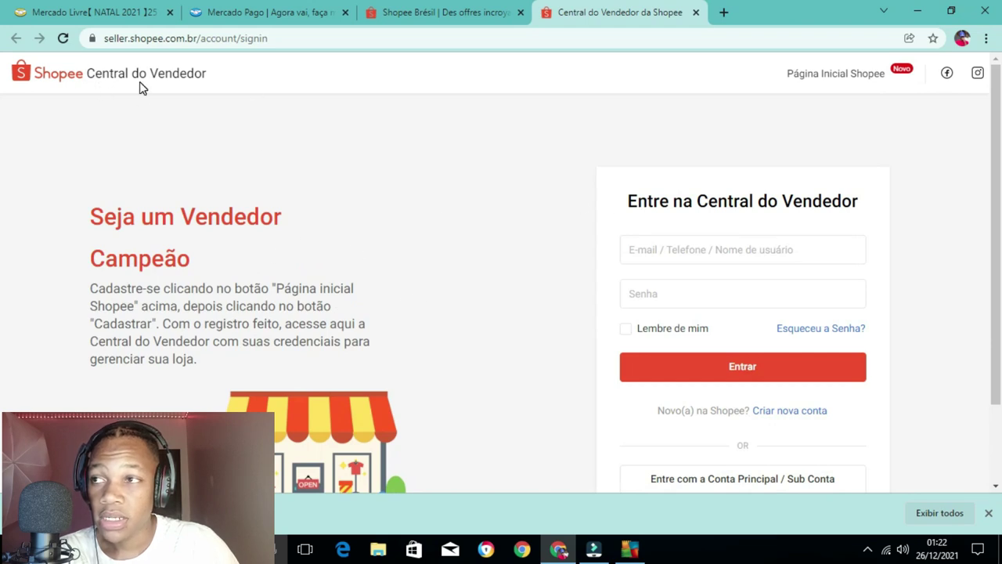
pyautogui.click(789, 413)
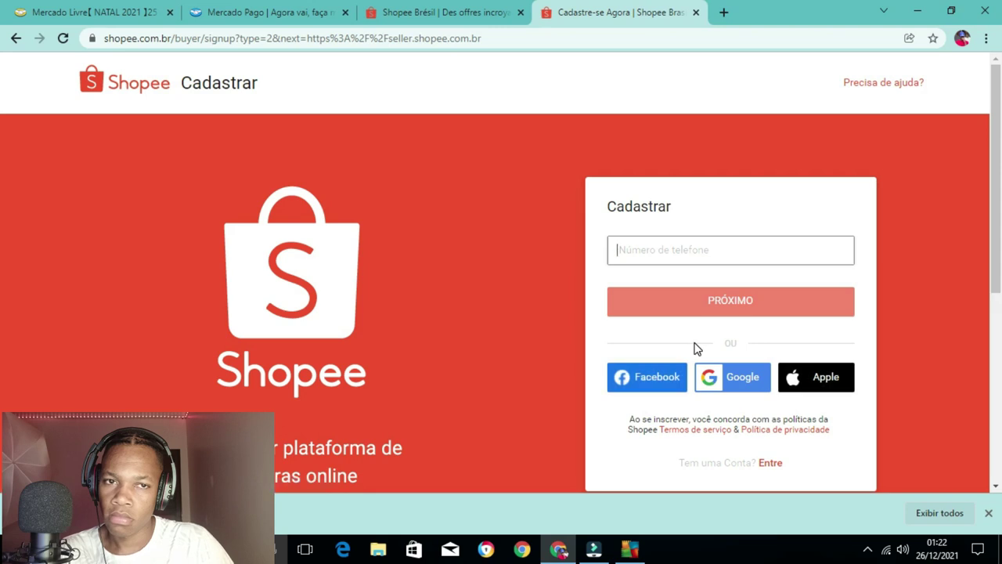
# - Register with a Google account to reach the Cadastro de Vendedor welcome page
pyautogui.click(732, 388)
pyautogui.click(733, 387)
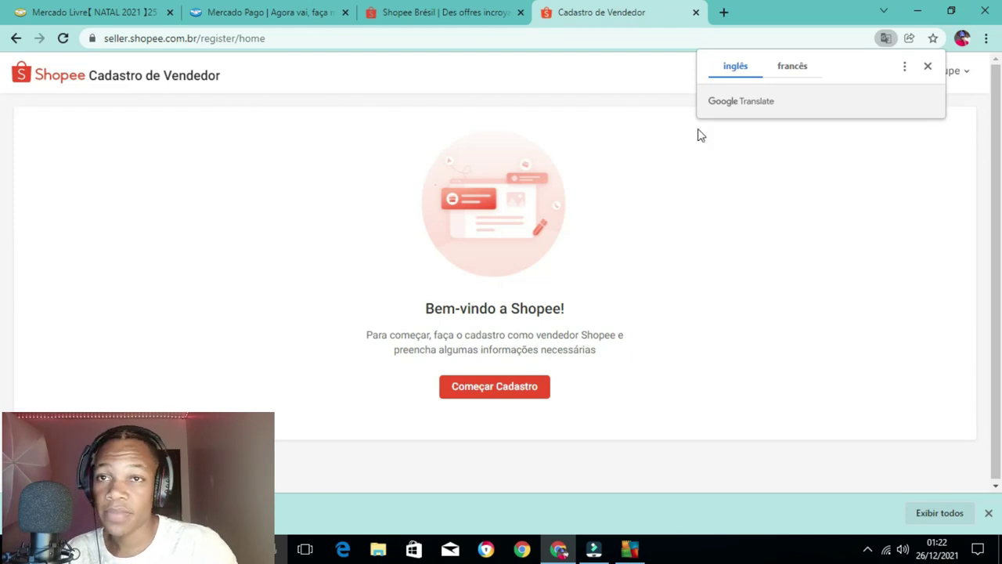
# - Translate the page to French and begin the seller registration as Loja Pessoal (CPF)
pyautogui.click(790, 68)
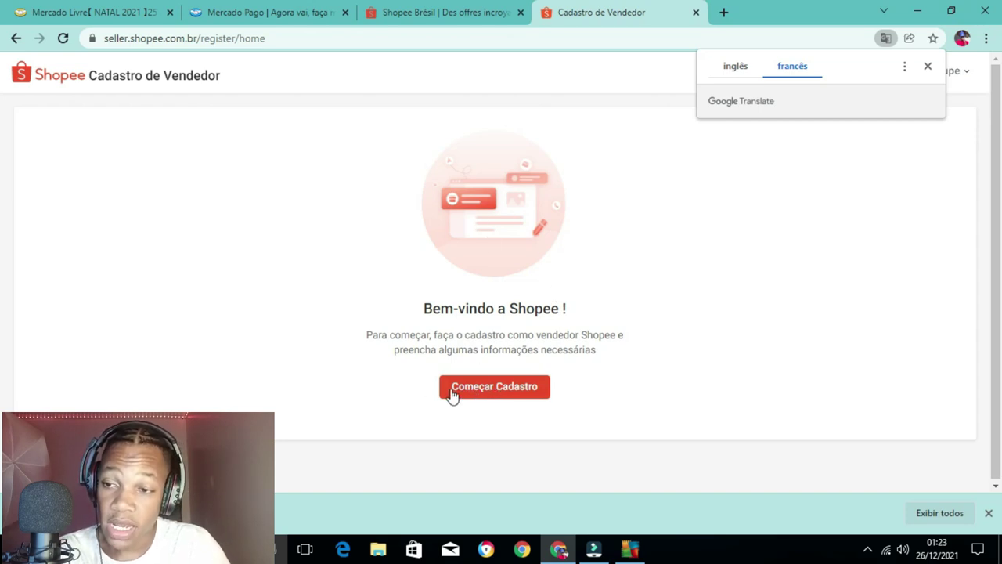
pyautogui.click(493, 385)
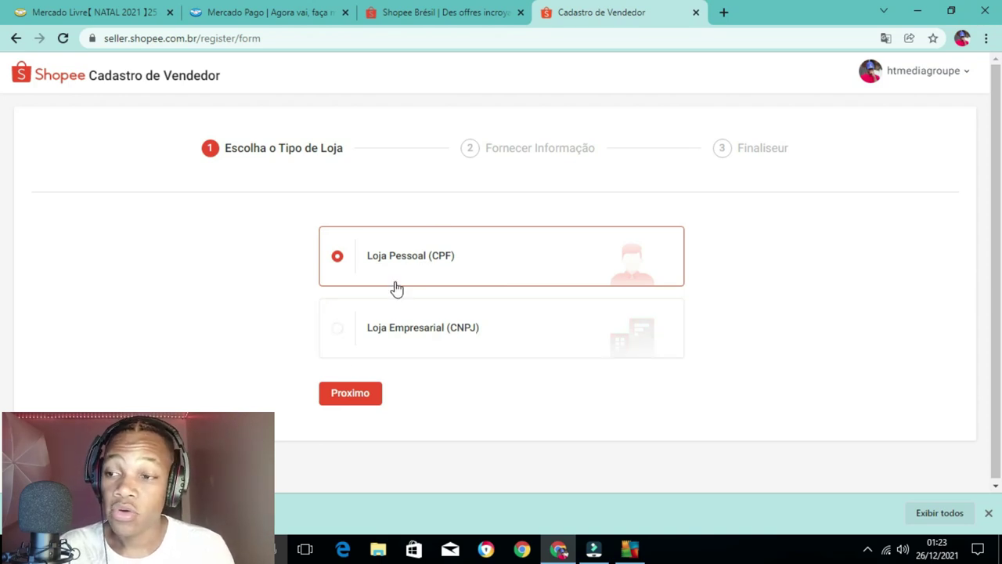
# - Continue as a personal store, enter the full name and browse the nationality list
pyautogui.click(355, 392)
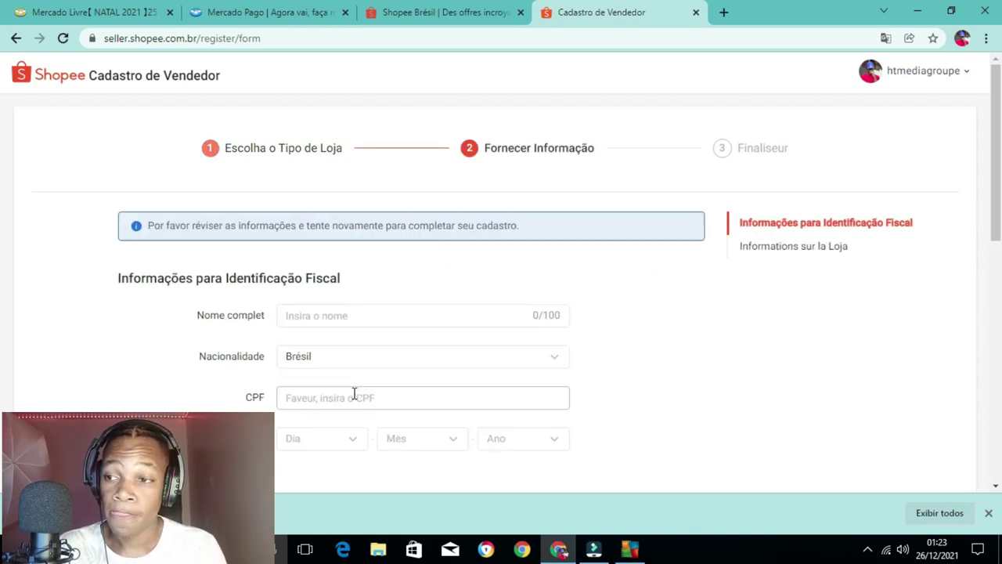
pyautogui.click(307, 316)
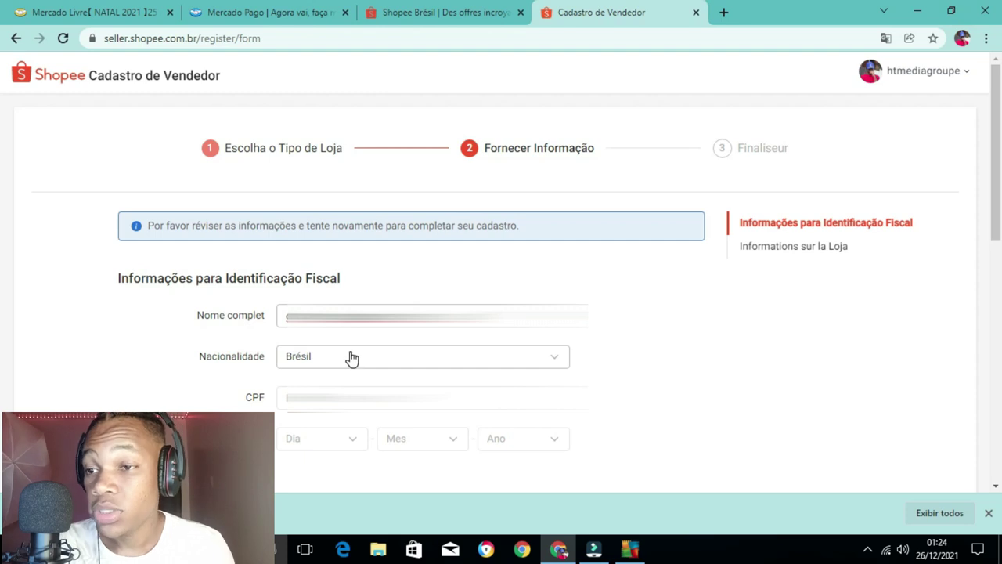
pyautogui.click(350, 357)
pyautogui.scroll(-5, 342, 273)
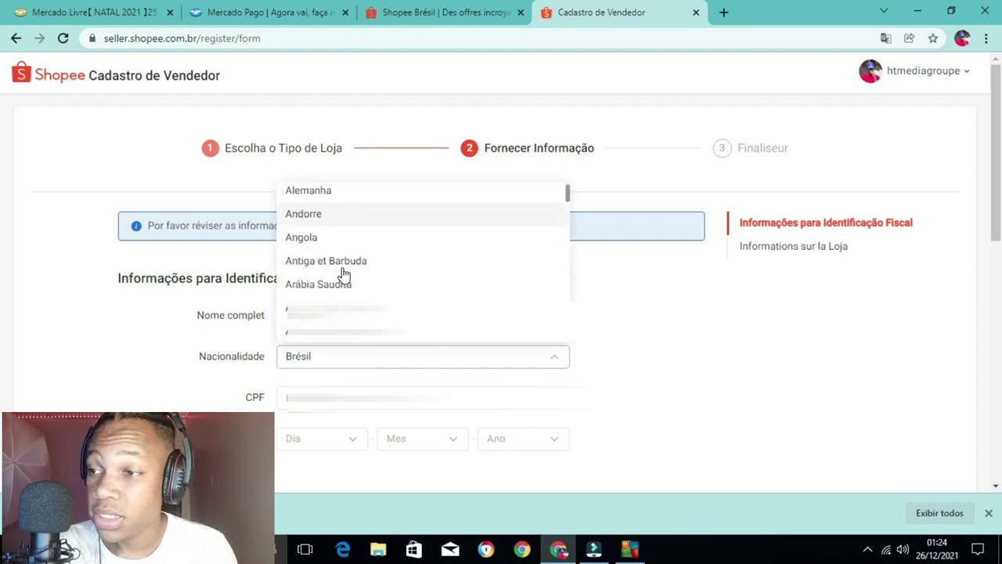
pyautogui.scroll(-15, 345, 274)
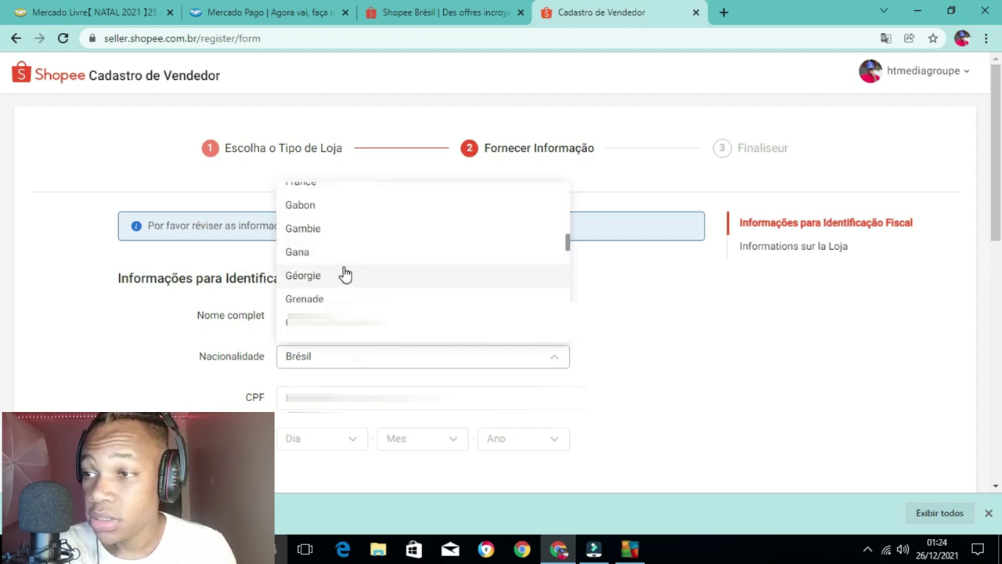
pyautogui.scroll(-1, 321, 227)
pyautogui.scroll(1, 317, 238)
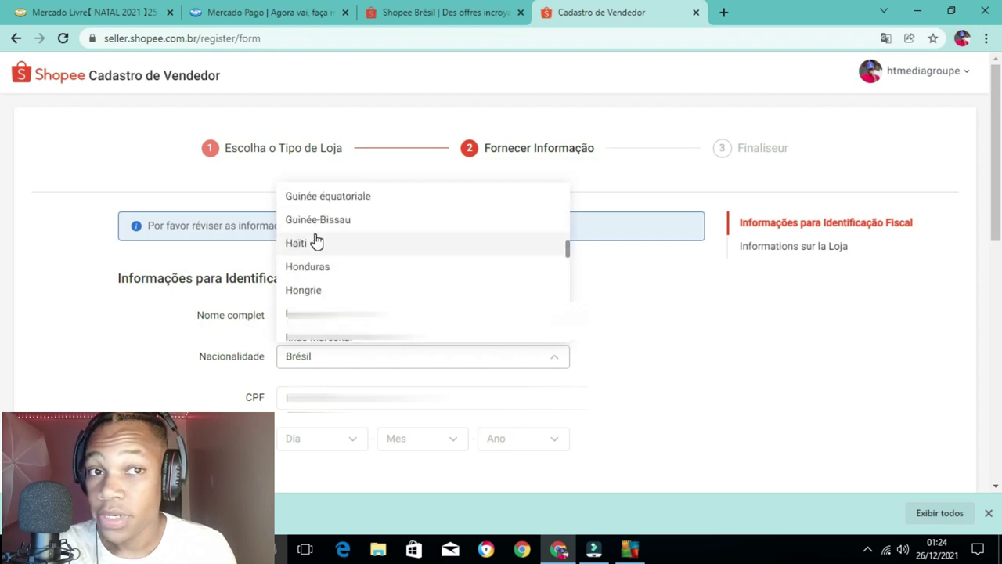
pyautogui.press('Escape')
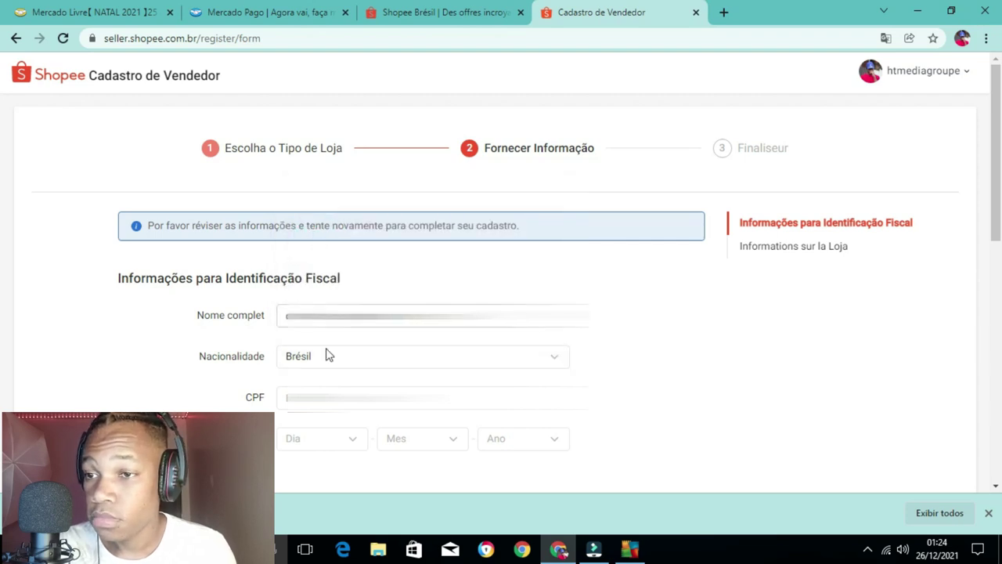
# - Reopen the Nacionalidade dropdown several times and try to pick Haïti
pyautogui.click(501, 365)
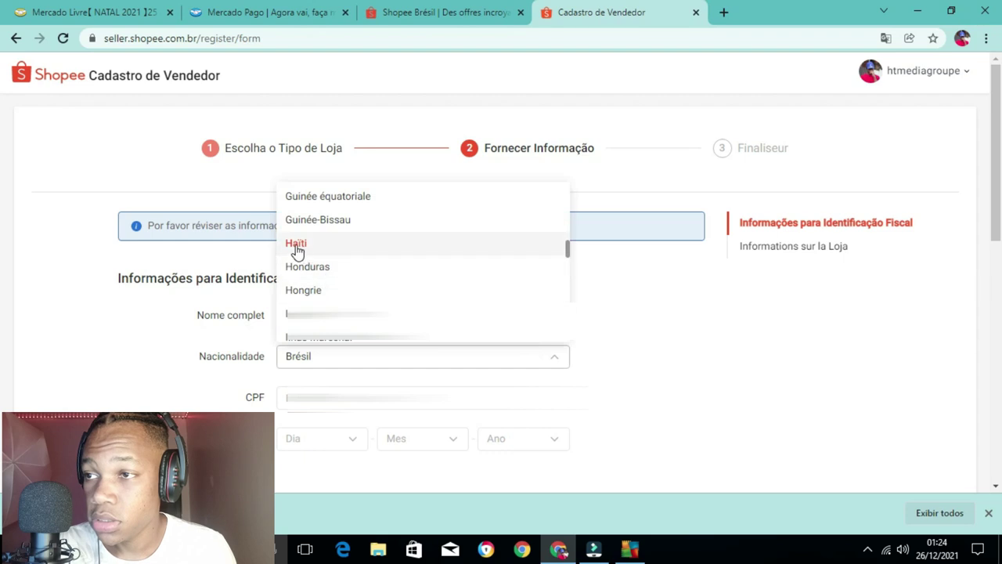
pyautogui.press('Escape')
pyautogui.click(327, 365)
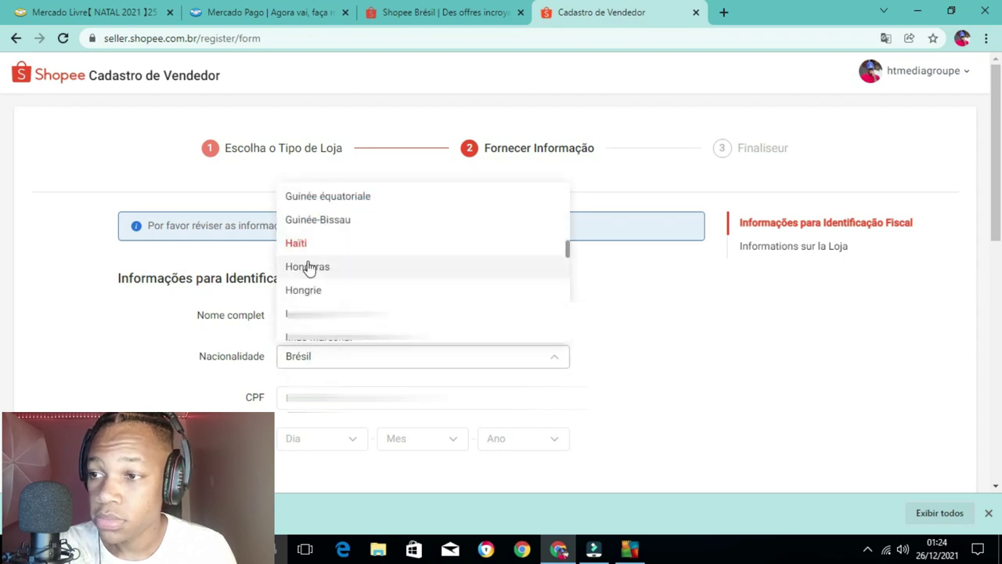
pyautogui.click(311, 268)
pyautogui.click(392, 356)
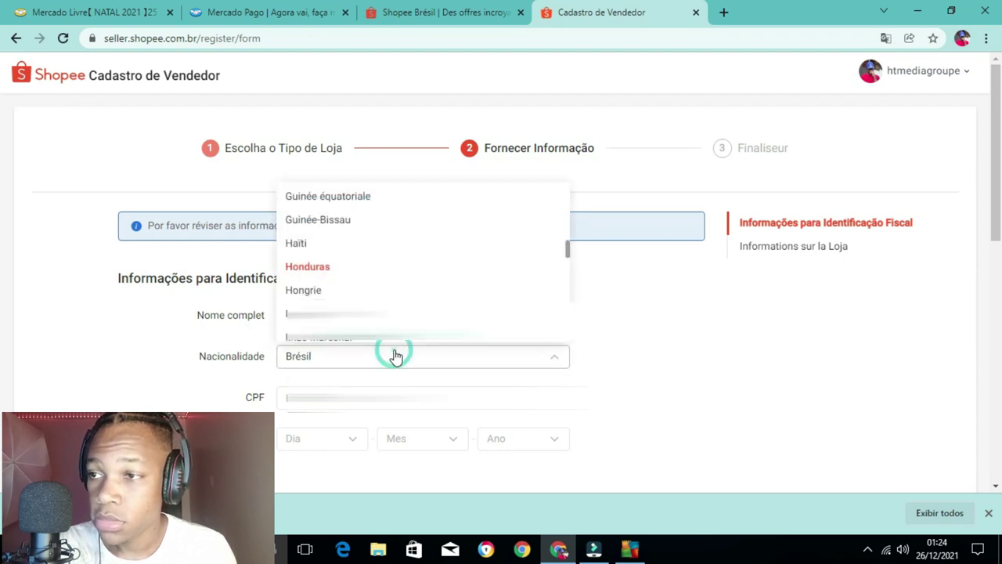
pyautogui.click(305, 243)
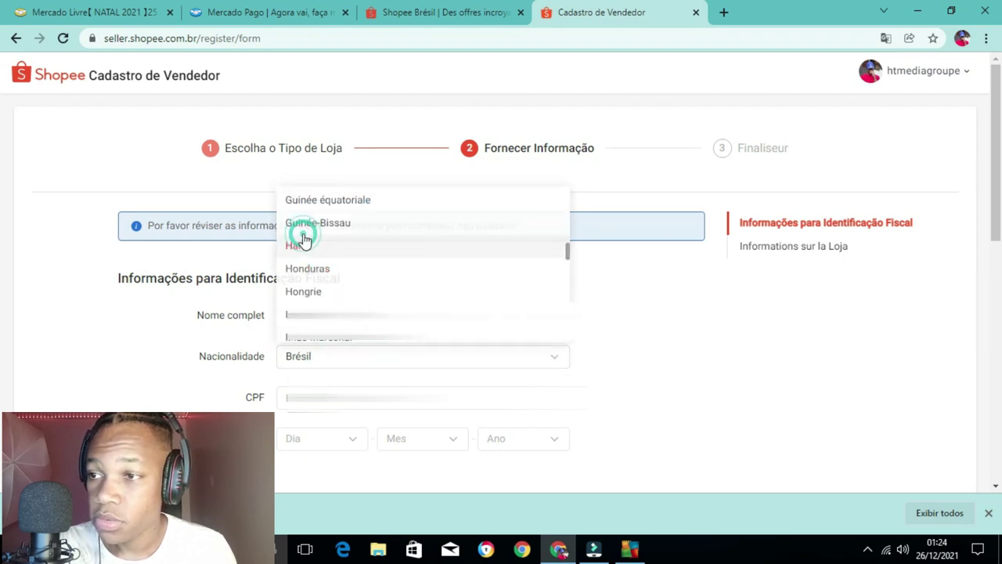
# - Reload the registration form and choose Haiti in the Nacionalidade dropdown
pyautogui.click(61, 41)
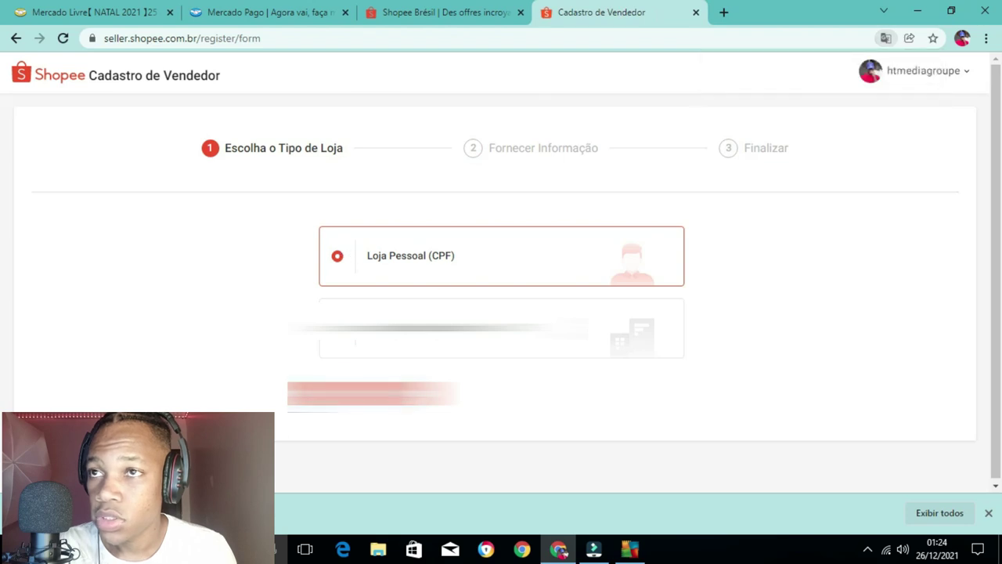
pyautogui.click(390, 357)
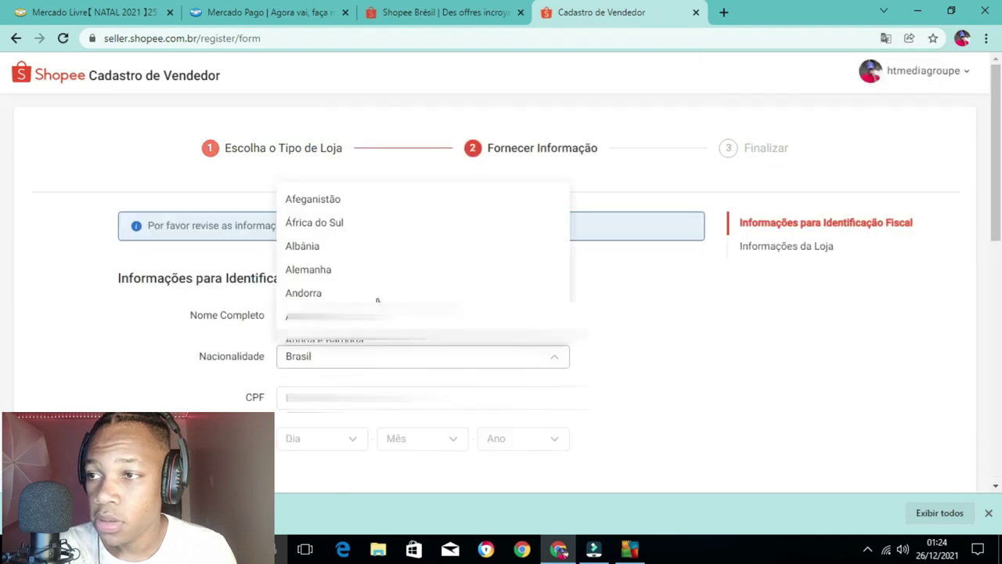
pyautogui.scroll(-8, 317, 266)
pyautogui.scroll(-18, 325, 282)
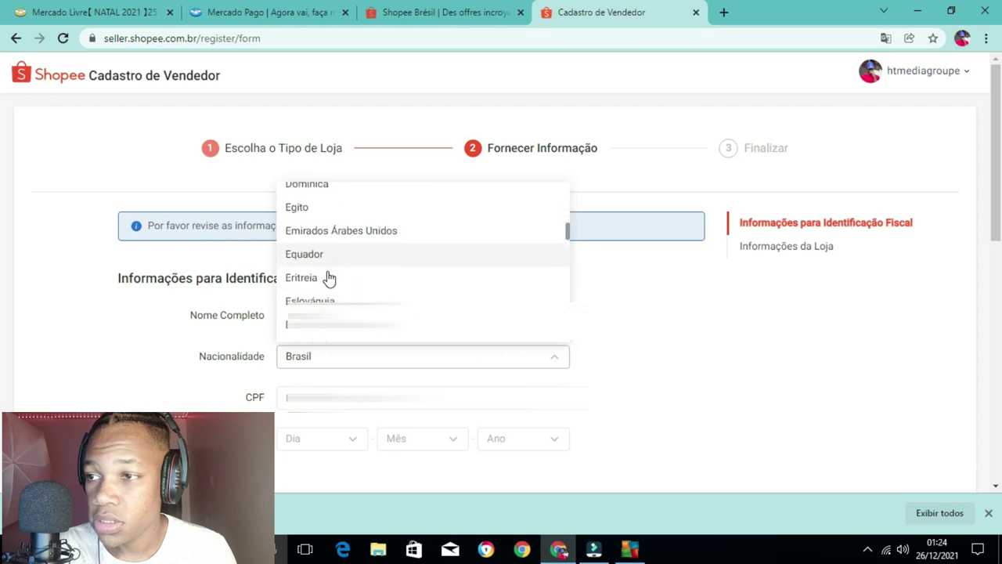
pyautogui.scroll(12, 329, 280)
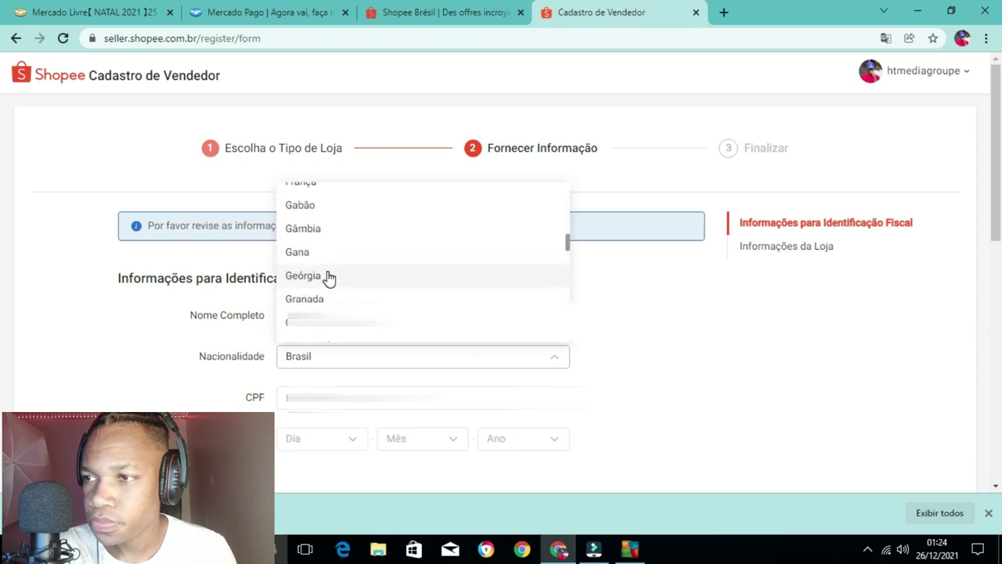
pyautogui.scroll(-12, 329, 280)
pyautogui.scroll(3, 329, 279)
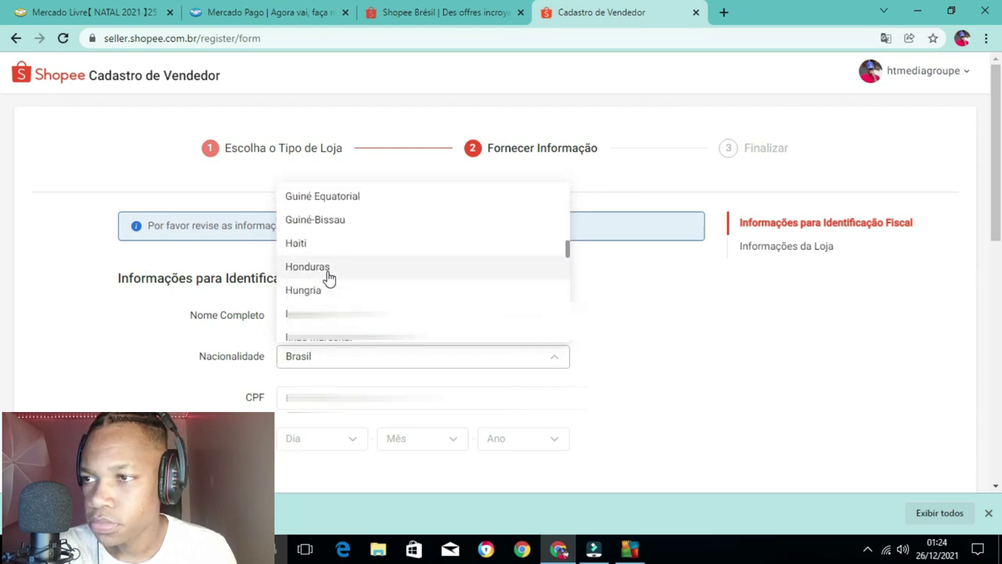
pyautogui.click(315, 244)
pyautogui.click(324, 315)
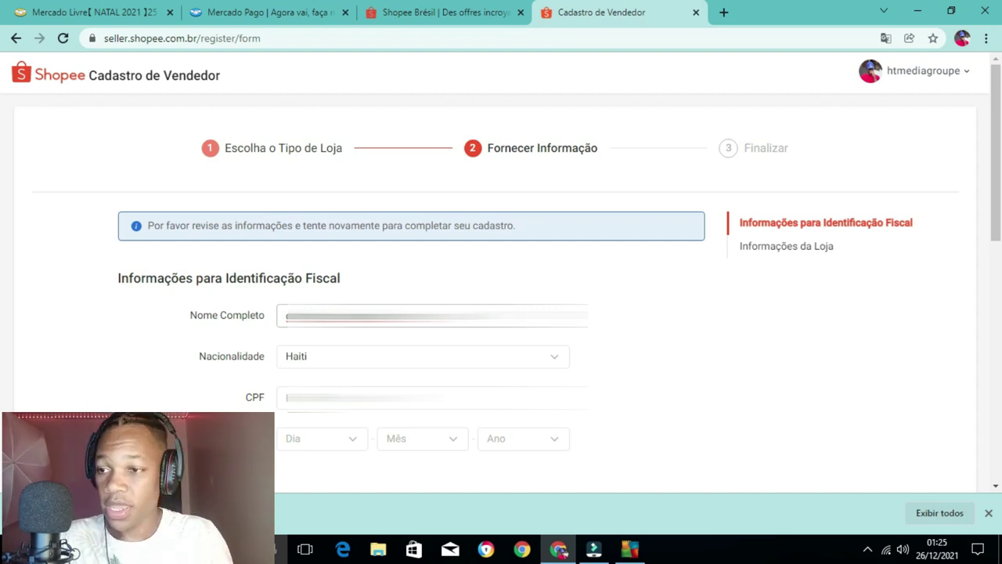
# - Enter the seller's CPF number in the CPF field
pyautogui.click(345, 397)
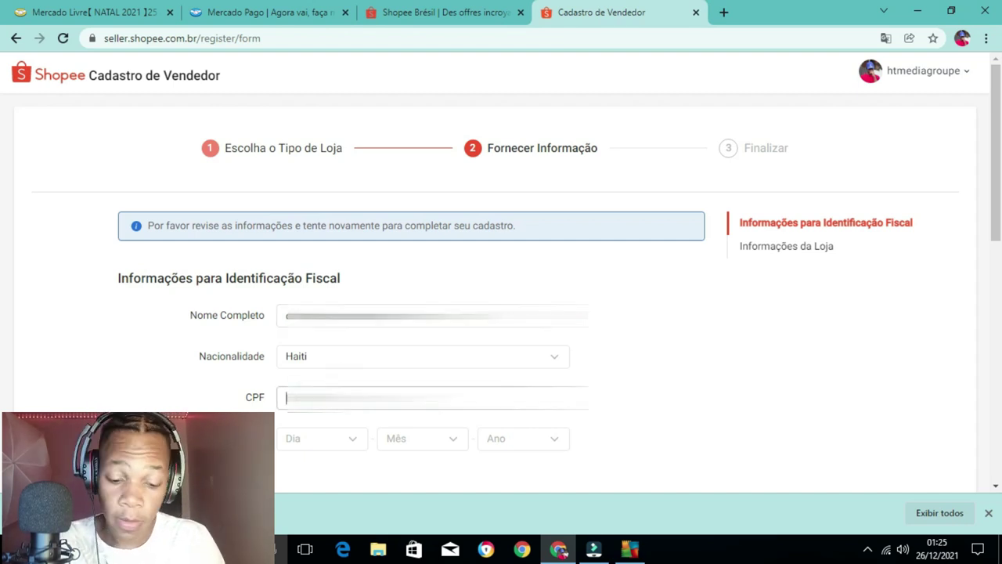
pyautogui.write('0')
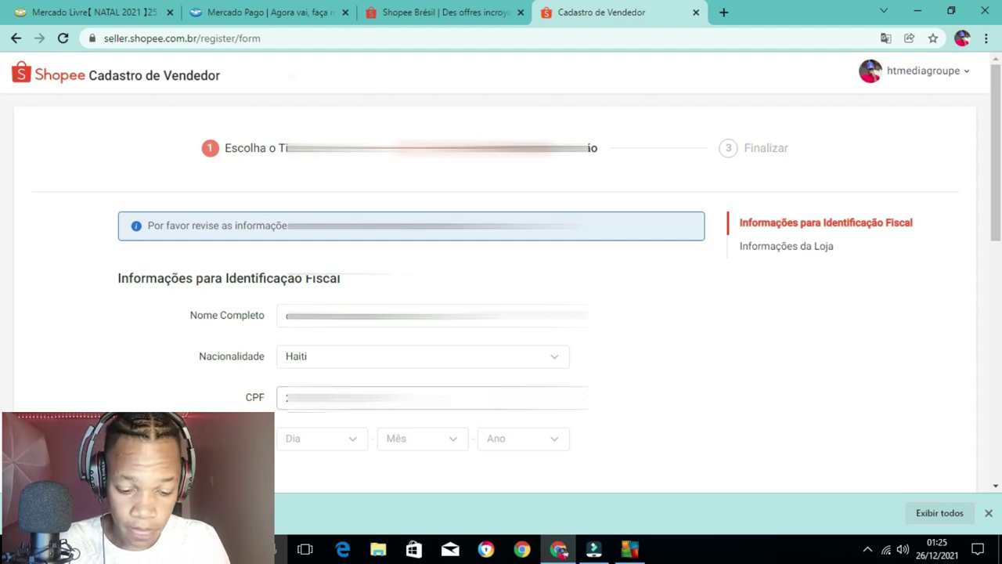
pyautogui.scroll(-2, 358, 369)
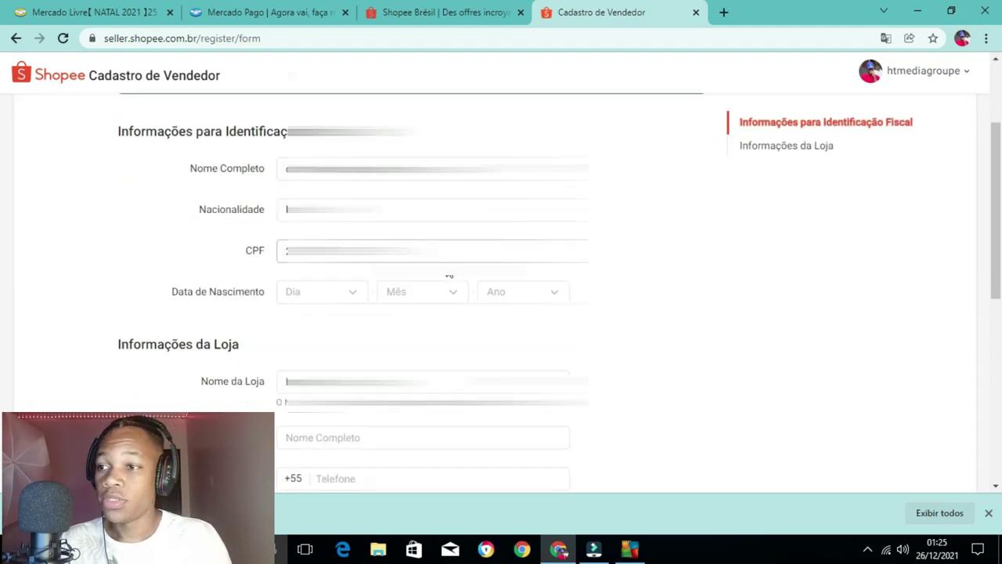
# - Set the birth date to day 23 and month November
pyautogui.click(313, 296)
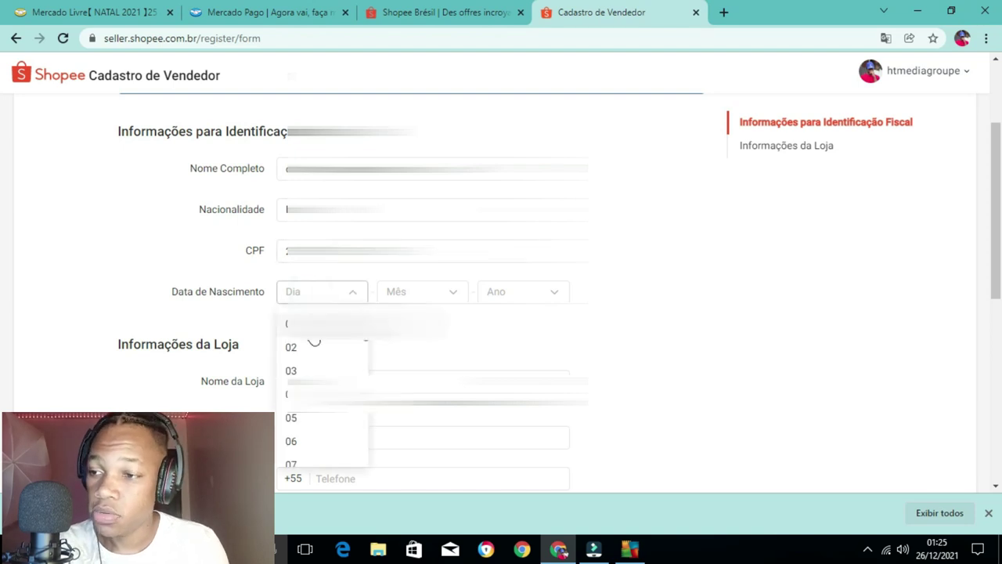
pyautogui.scroll(-6, 315, 340)
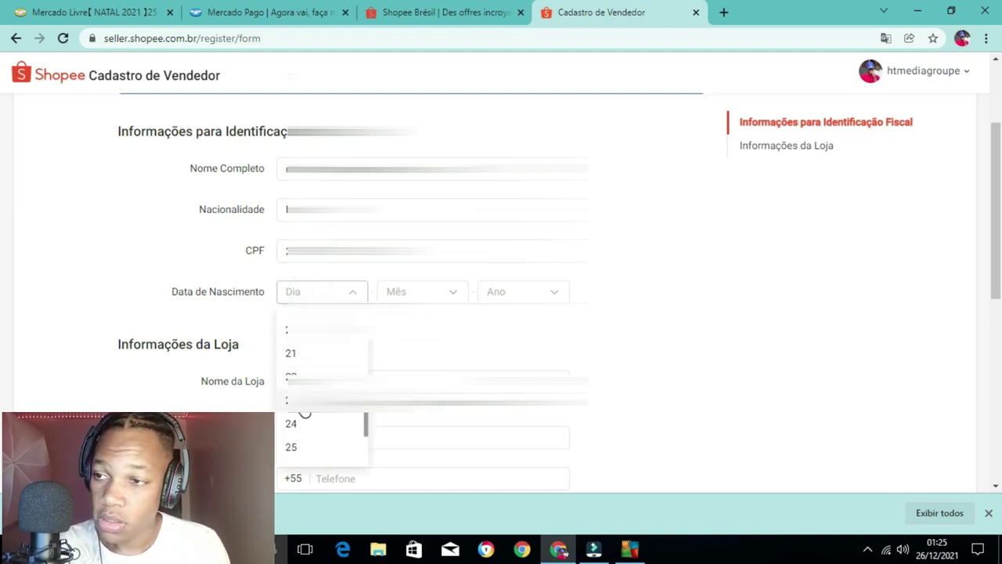
pyautogui.click(302, 408)
pyautogui.click(413, 299)
pyautogui.scroll(-5, 418, 365)
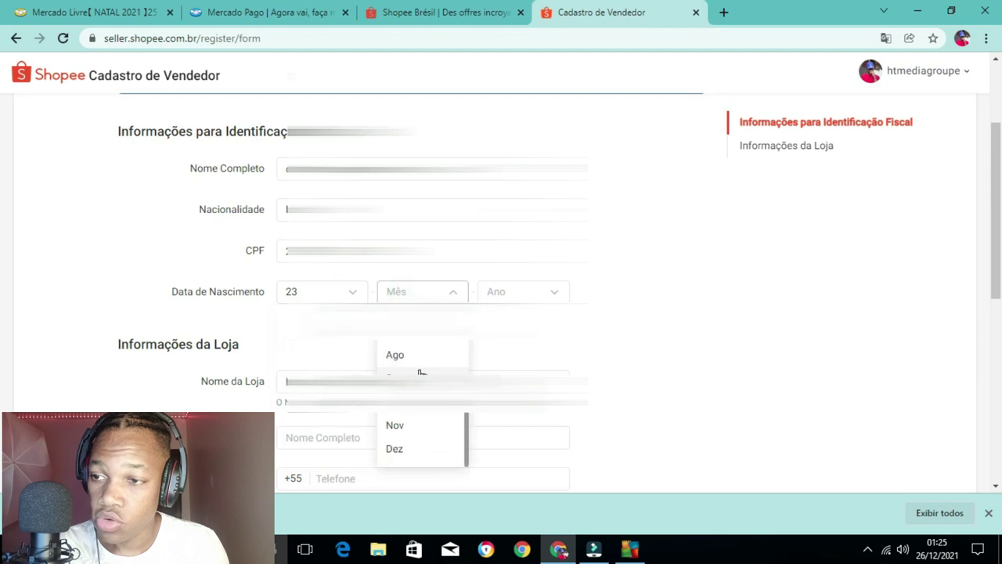
pyautogui.click(417, 280)
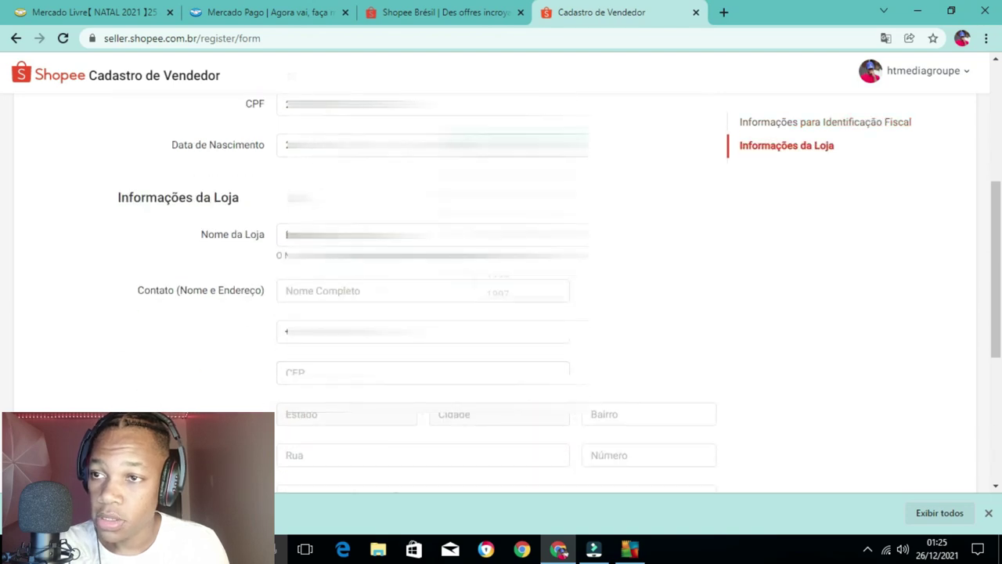
# - Look through the birth-year list, then return to the store name field
pyautogui.click(520, 290)
pyautogui.scroll(-5, 523, 292)
pyautogui.scroll(-3, 523, 292)
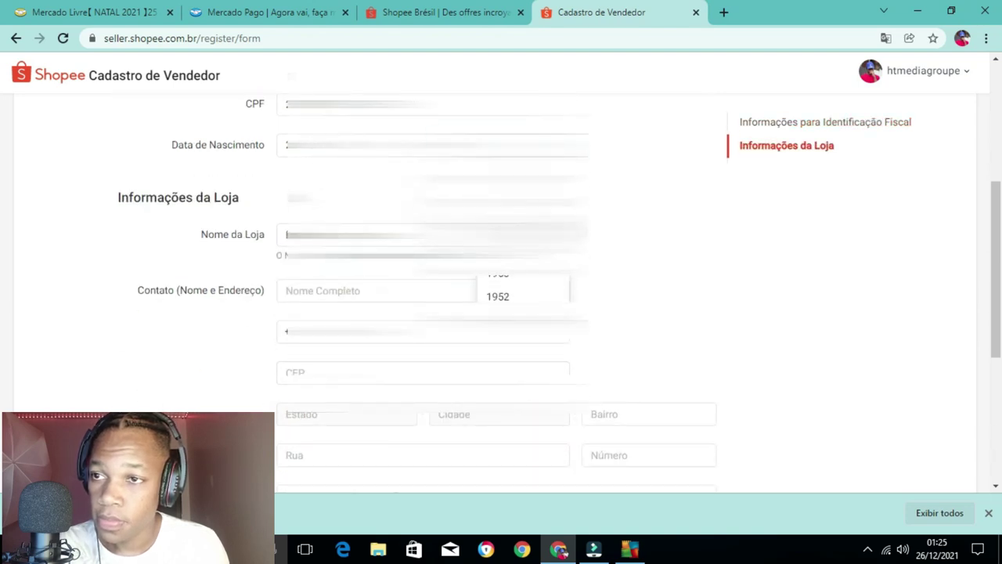
pyautogui.scroll(1, 509, 285)
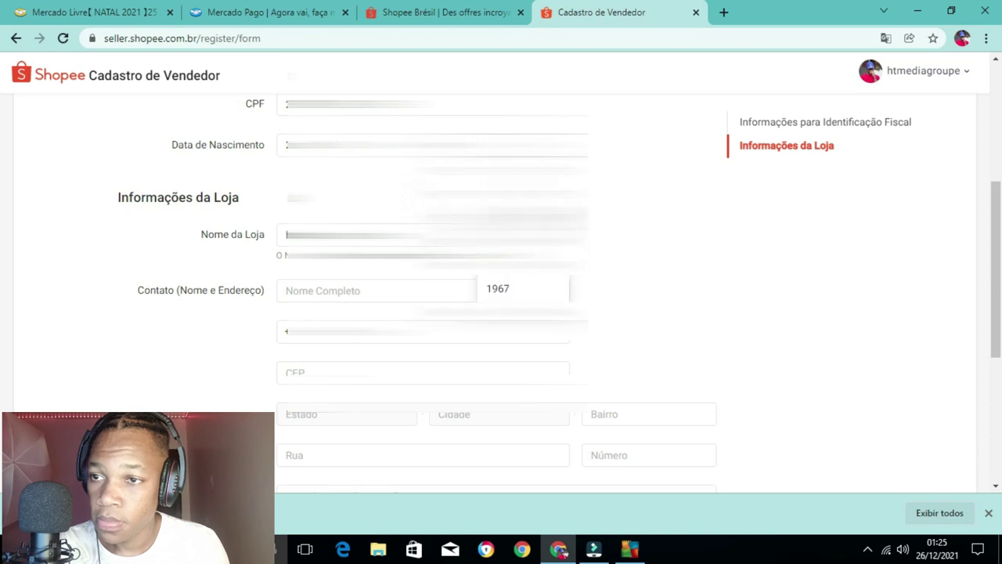
pyautogui.scroll(-1, 509, 285)
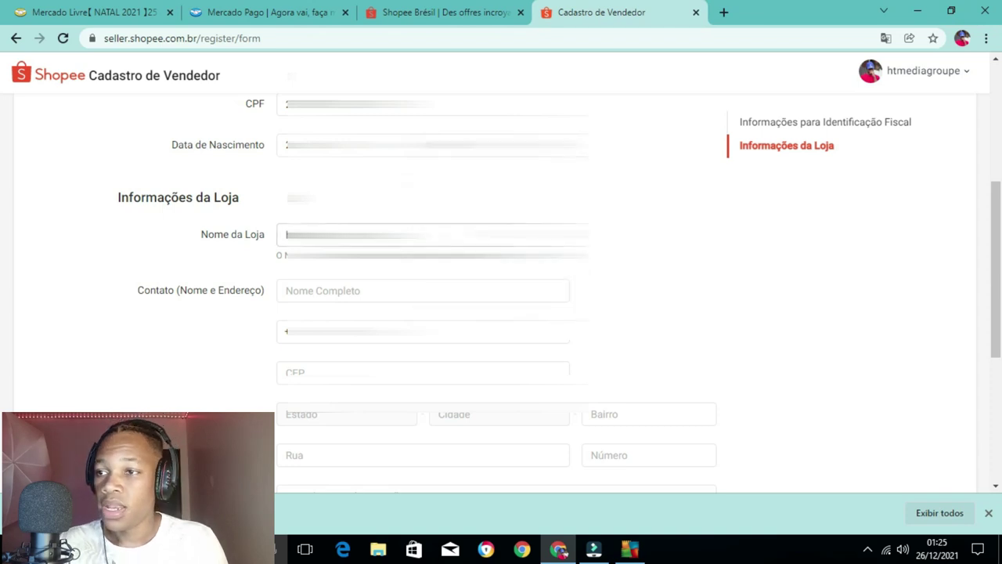
pyautogui.click(305, 237)
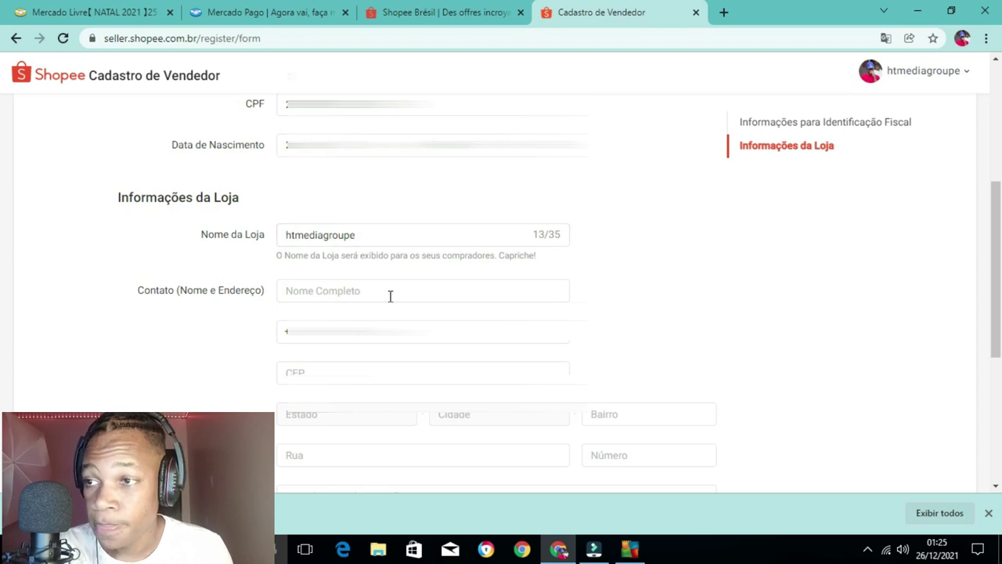
# - Enter the contact's full name under Contato and move to the phone field
pyautogui.click(324, 290)
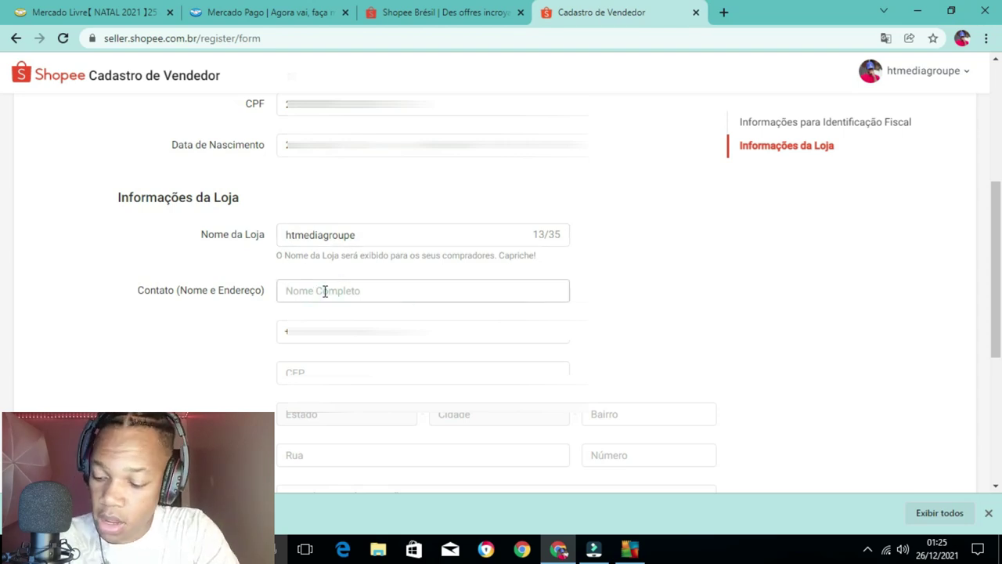
pyautogui.write('ht')
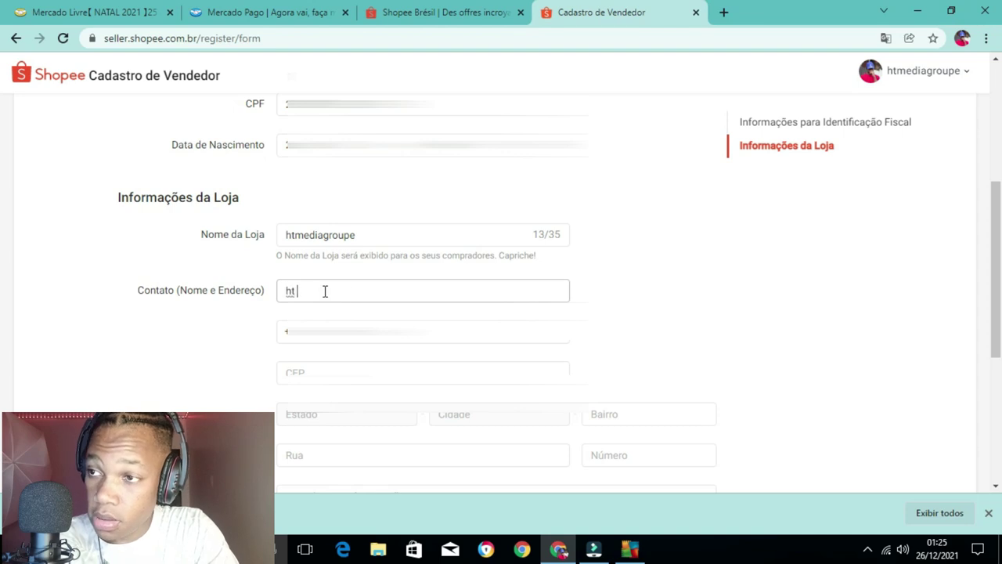
pyautogui.write('med')
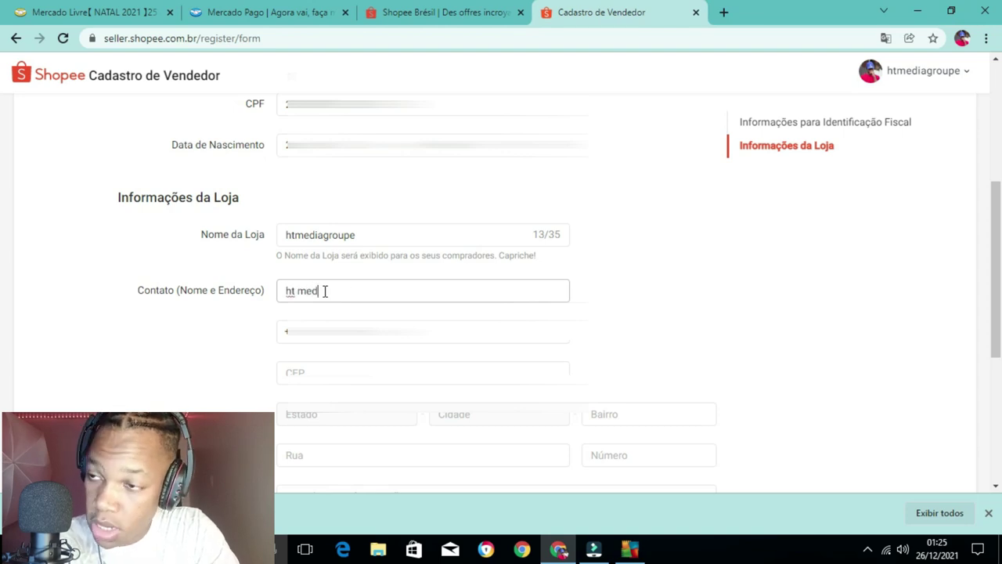
pyautogui.write('ia groupe')
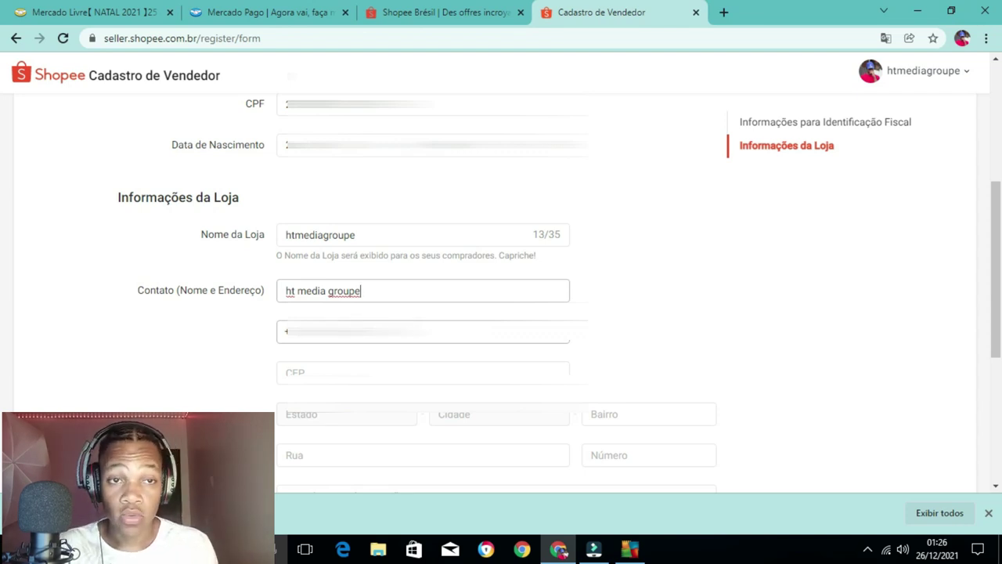
pyautogui.click(336, 331)
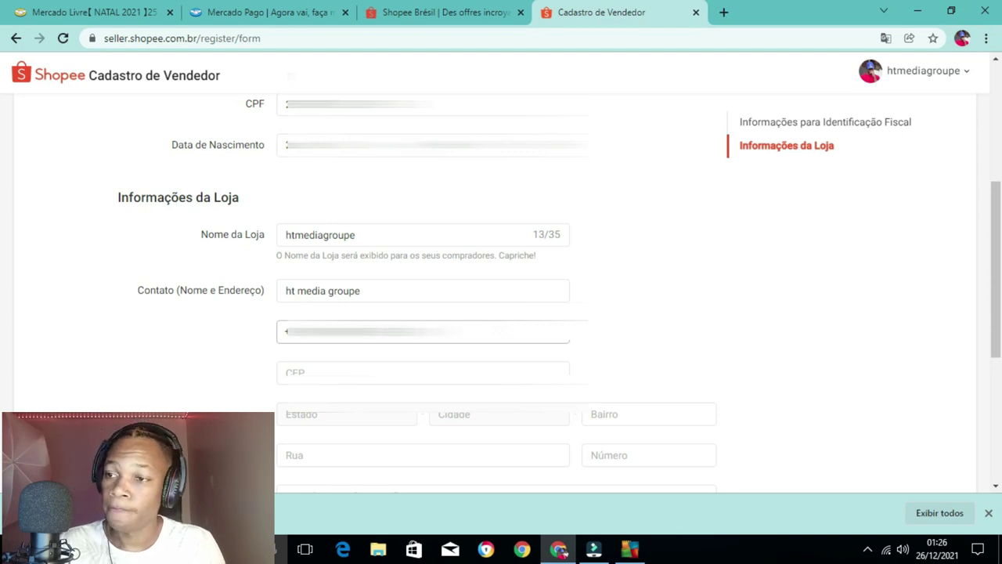
pyautogui.scroll(-1, 368, 294)
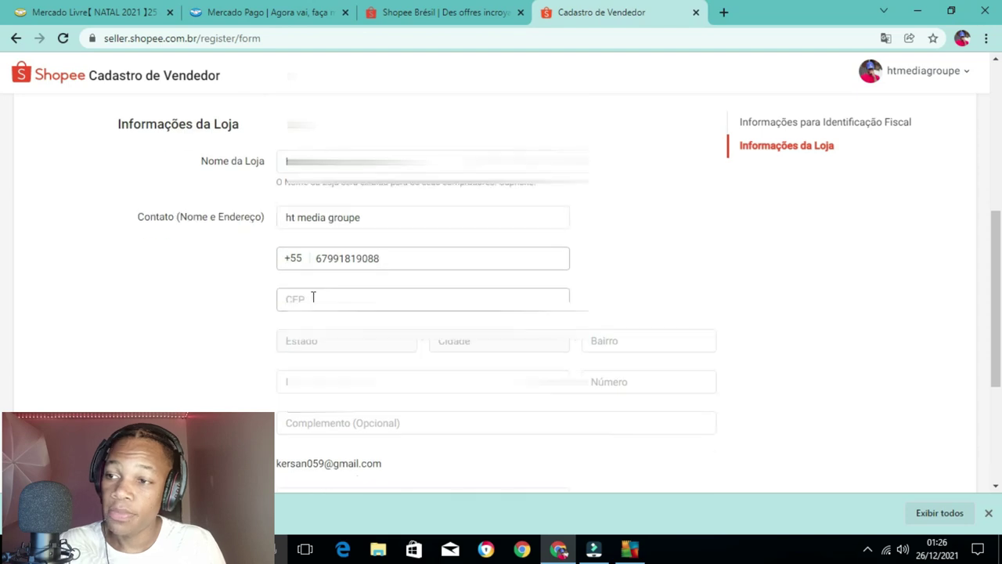
# - Fill in the store's CEP postal code and address number
pyautogui.click(313, 297)
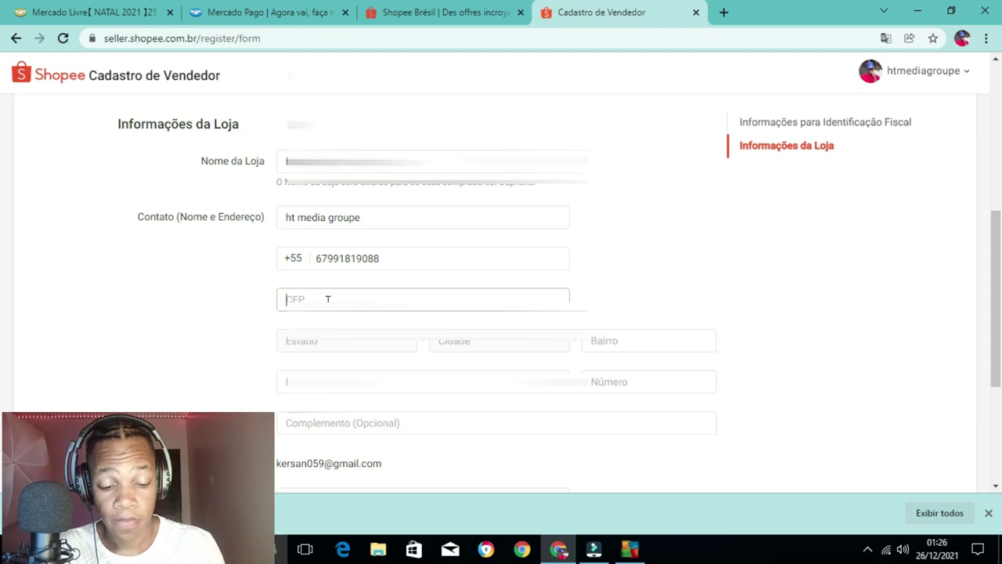
pyautogui.write('798404')
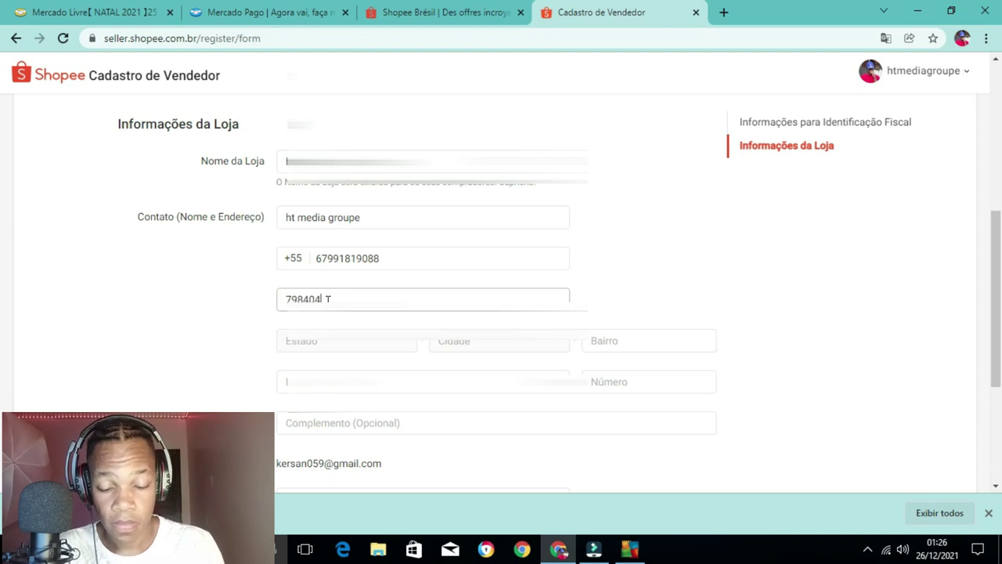
pyautogui.write('80')
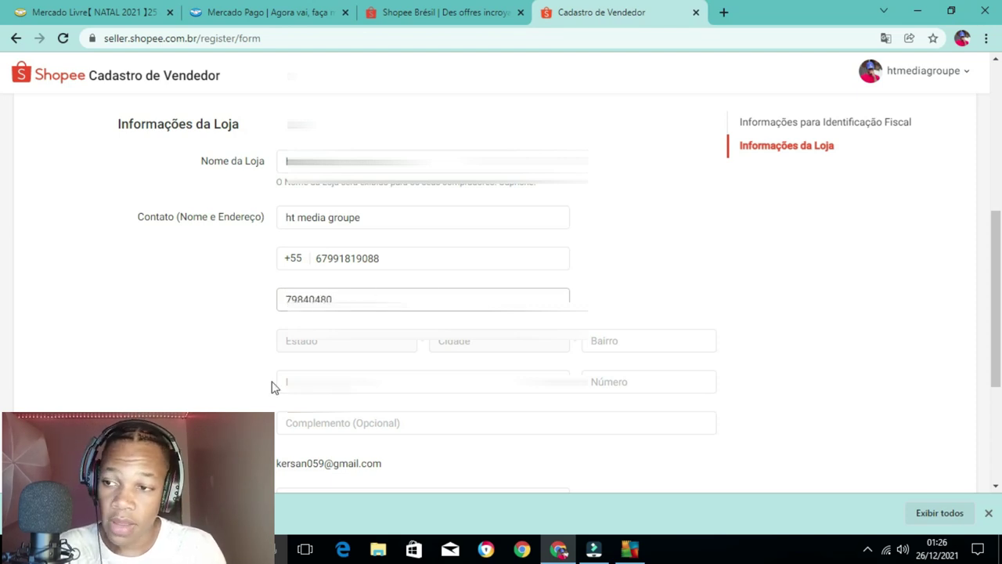
pyautogui.click(373, 425)
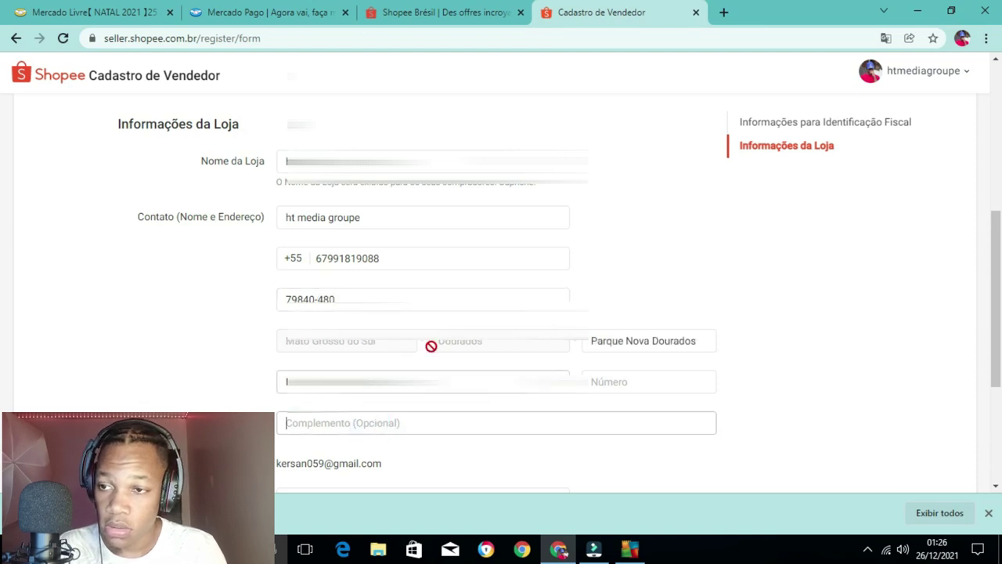
pyautogui.click(607, 384)
pyautogui.write('3')
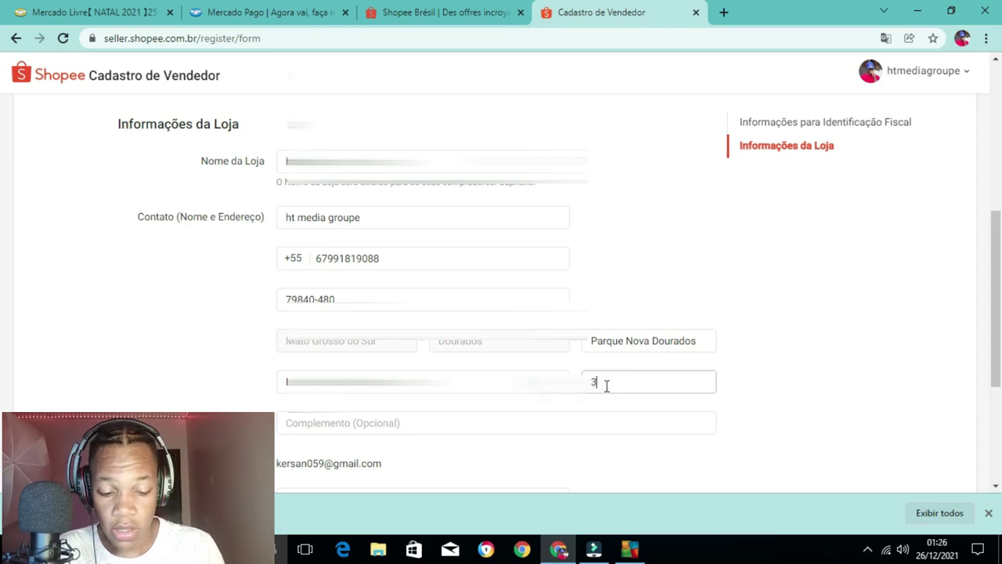
pyautogui.write('195')
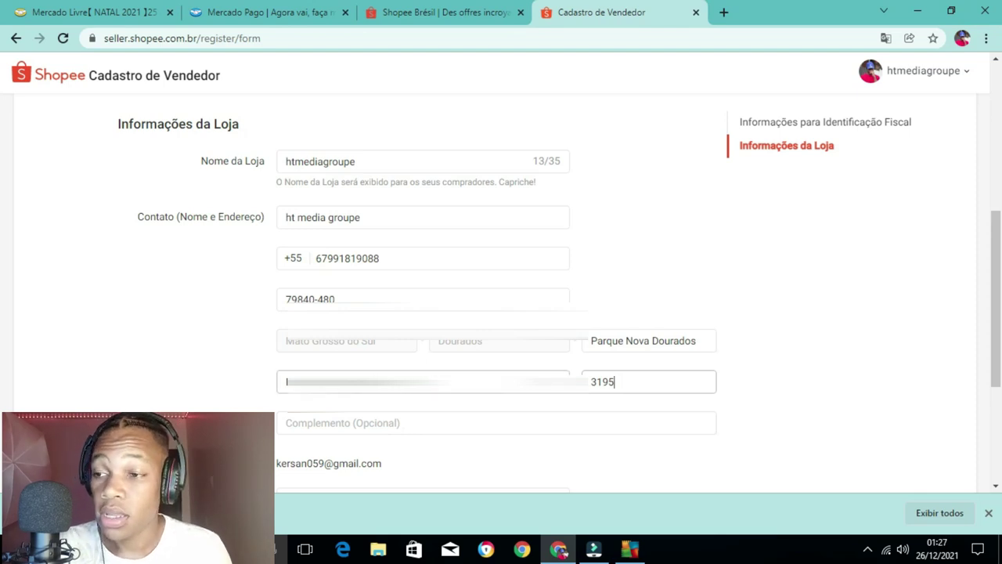
pyautogui.scroll(-1, 405, 352)
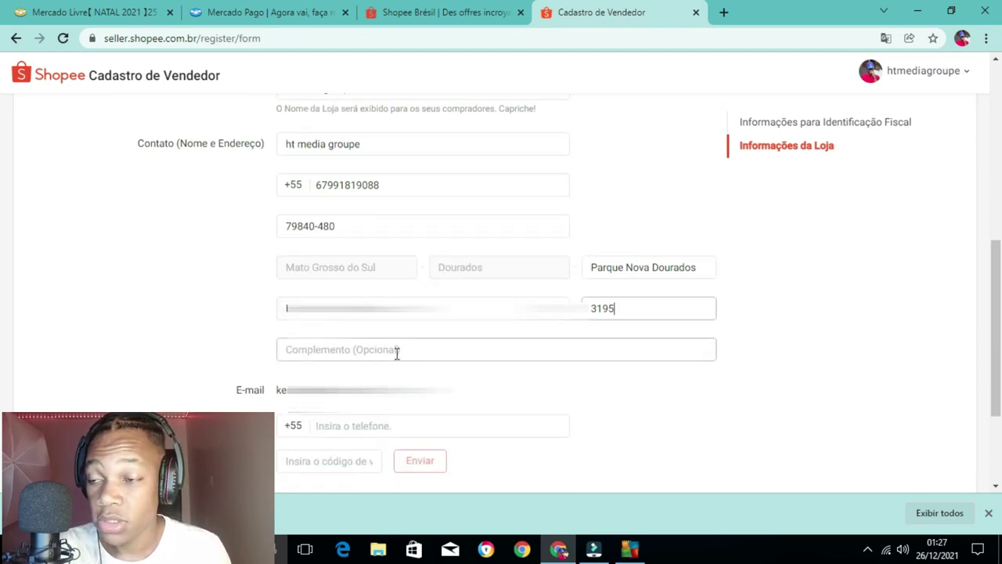
pyautogui.scroll(-1, 368, 286)
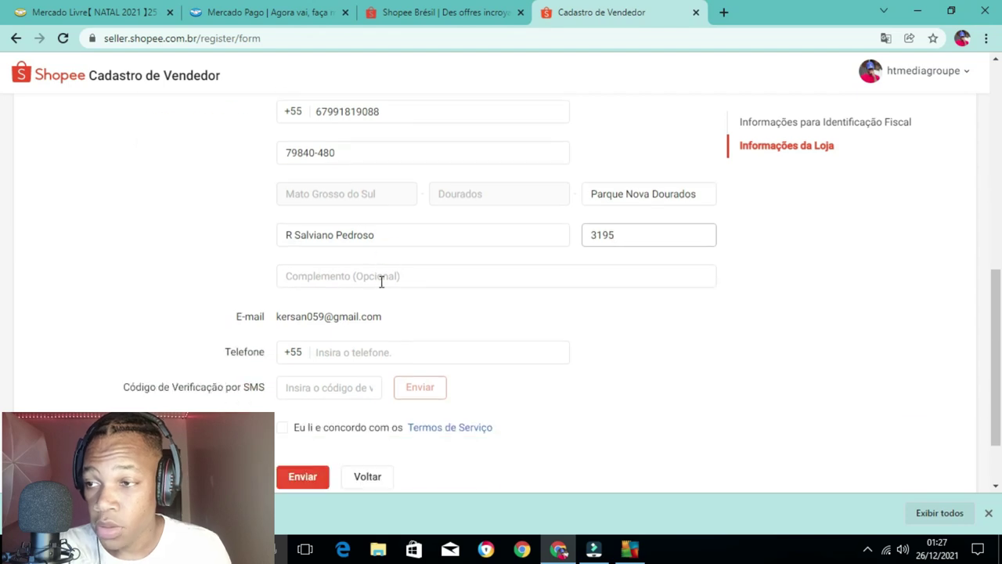
# - Verify the phone number by SMS code, accept the Terms of Service and submit
pyautogui.click(341, 351)
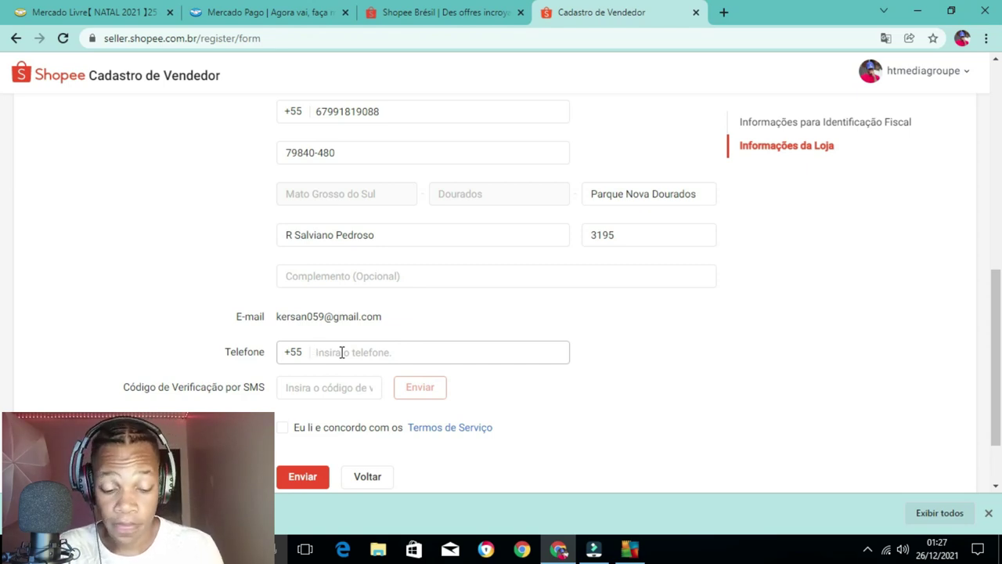
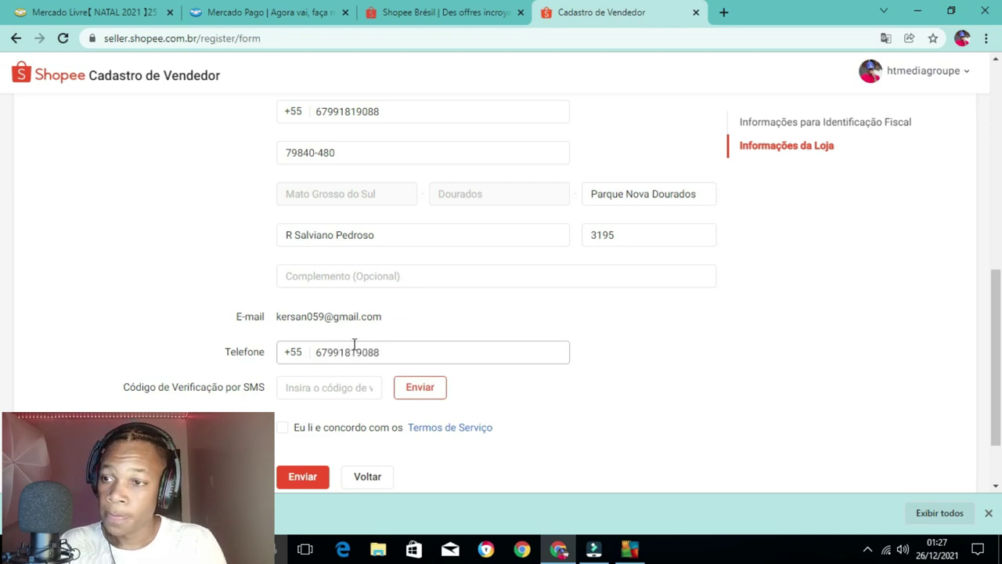
pyautogui.scroll(-1, 391, 285)
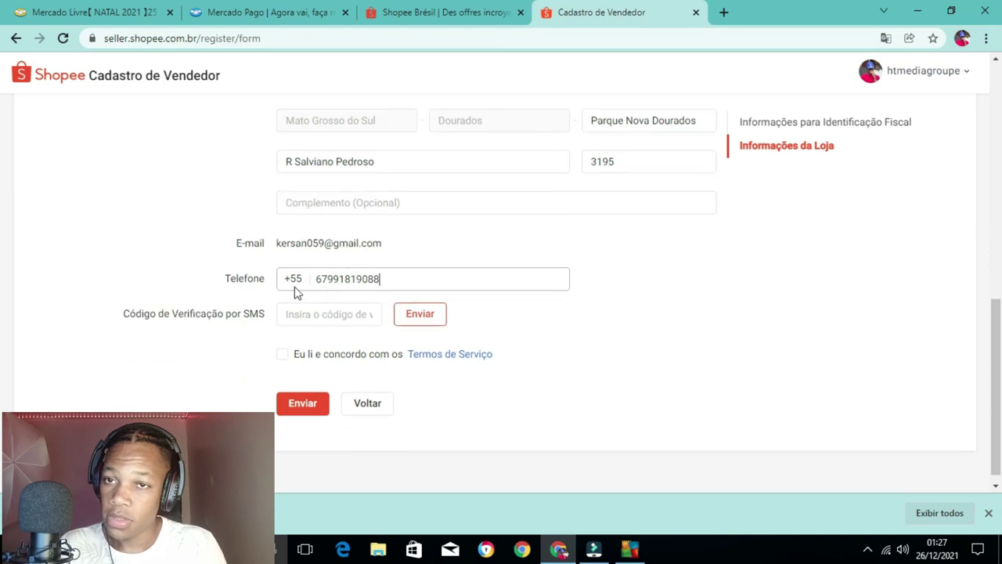
pyautogui.click(428, 315)
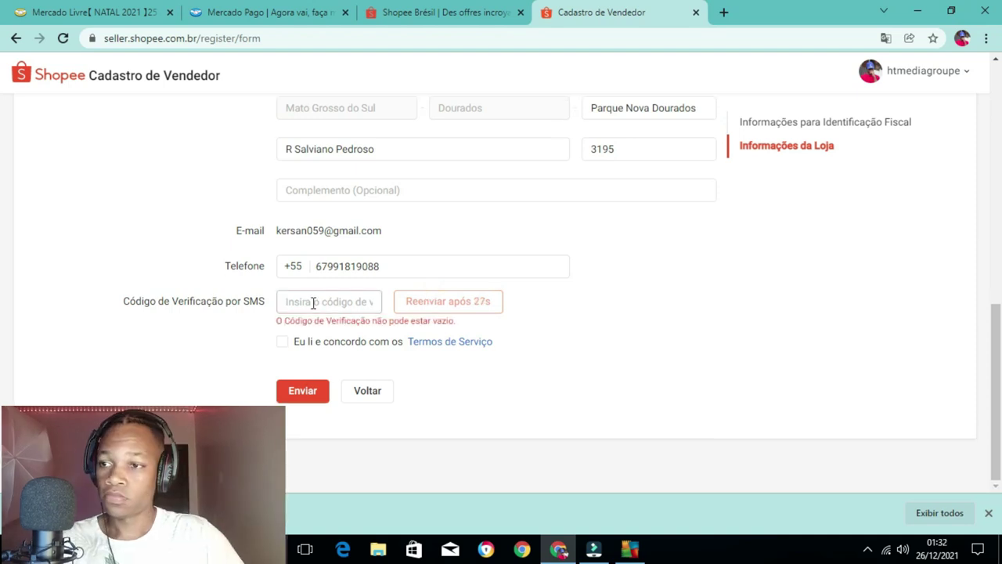
pyautogui.click(311, 301)
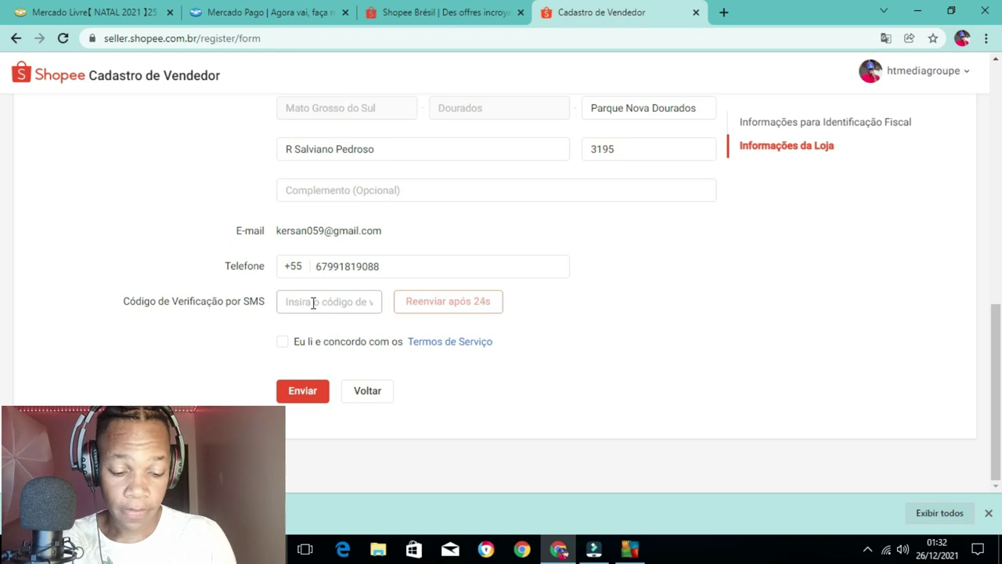
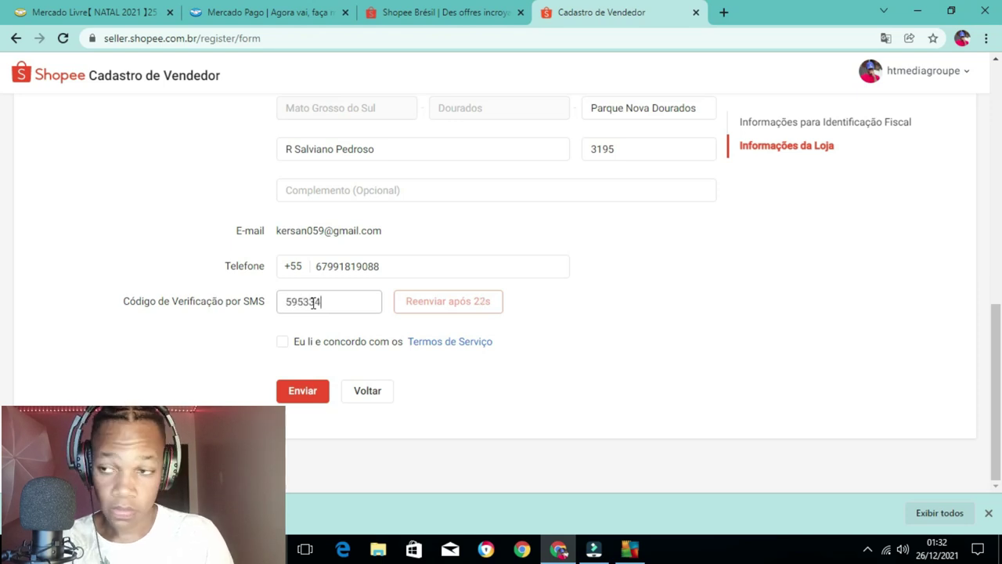
pyautogui.click(283, 344)
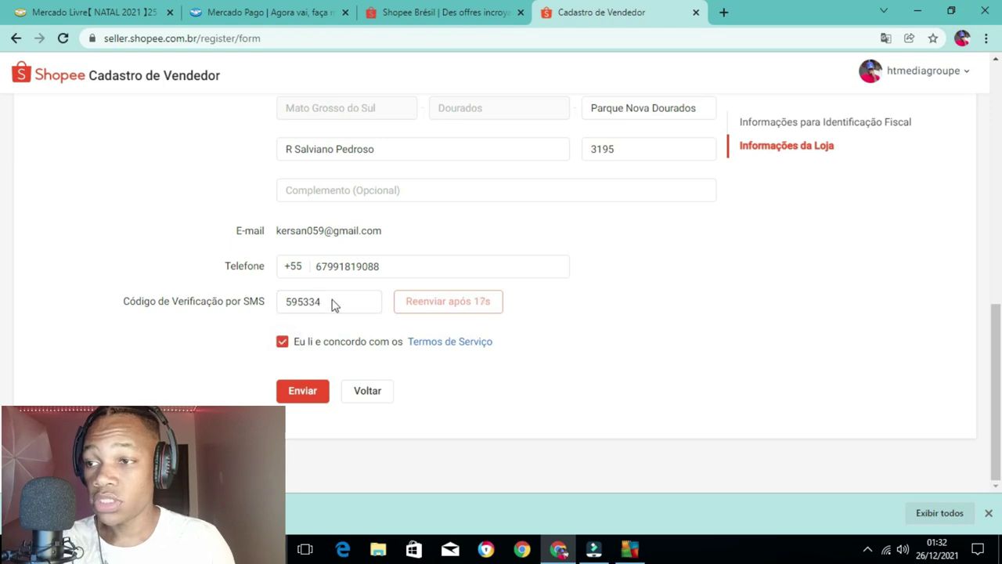
pyautogui.click(308, 395)
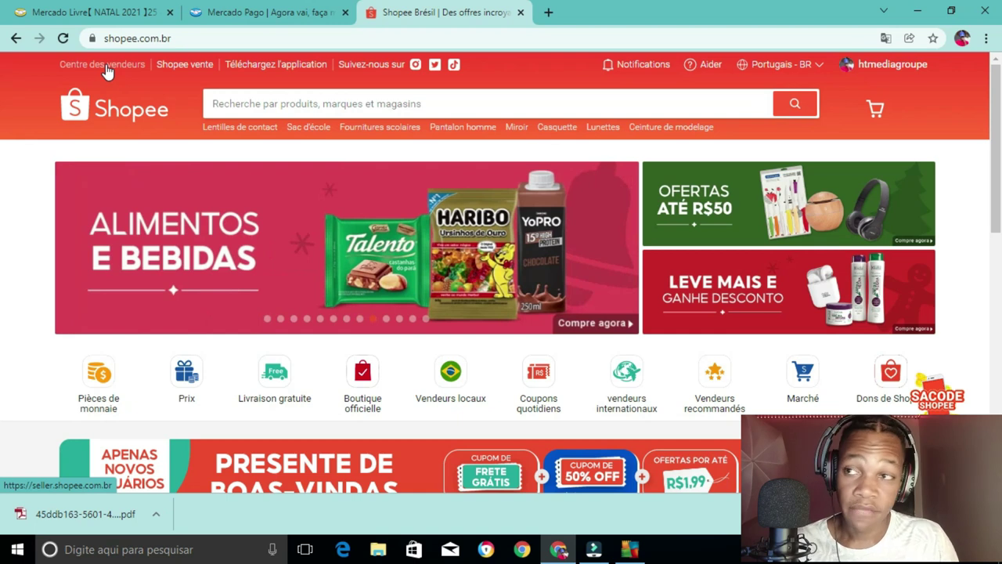
# - Go to Centre des vendeurs and close the Anymarket partner popup
pyautogui.click(106, 66)
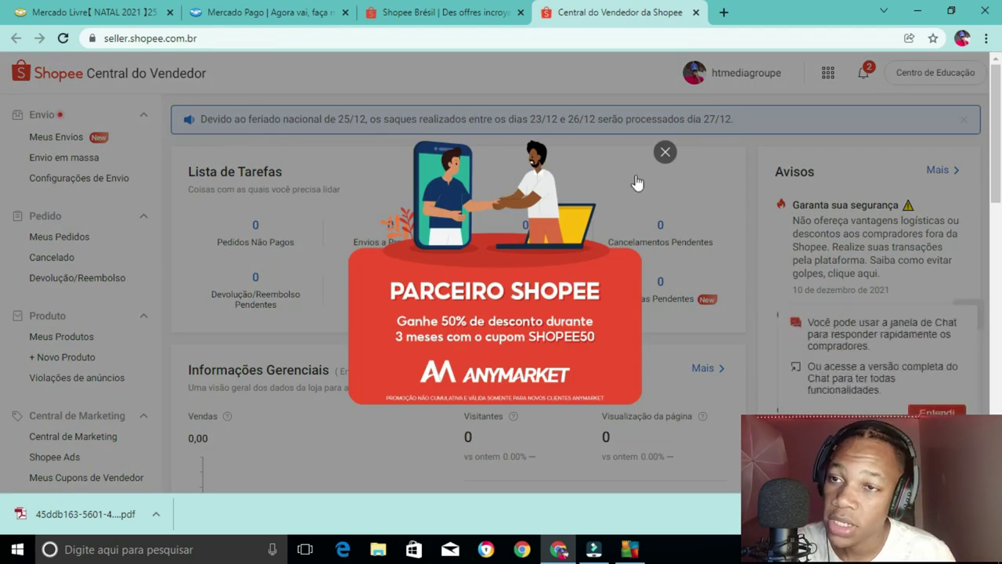
pyautogui.click(667, 148)
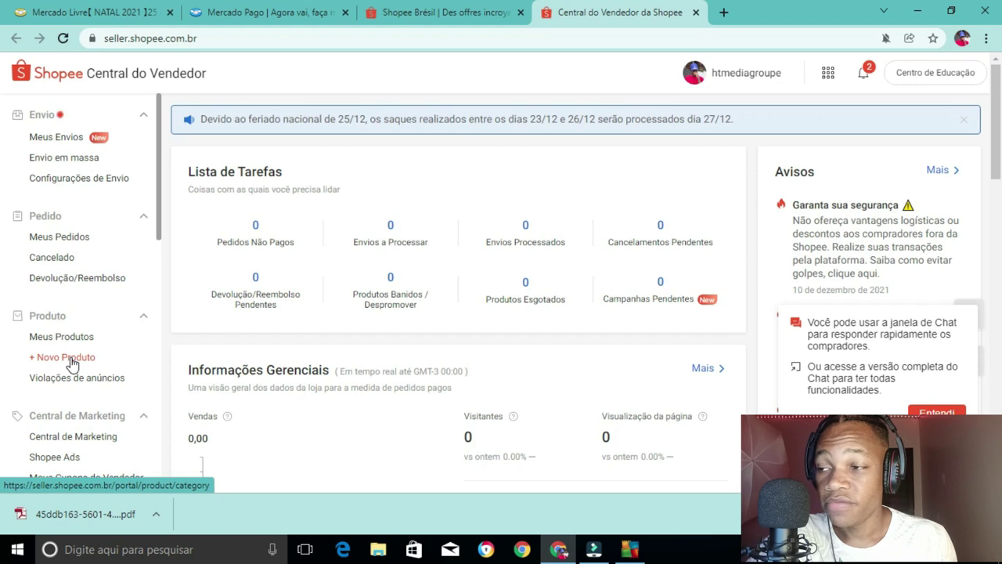
# - Open '+ Novo Produto' and select the empty Nome do Produto field
pyautogui.click(71, 363)
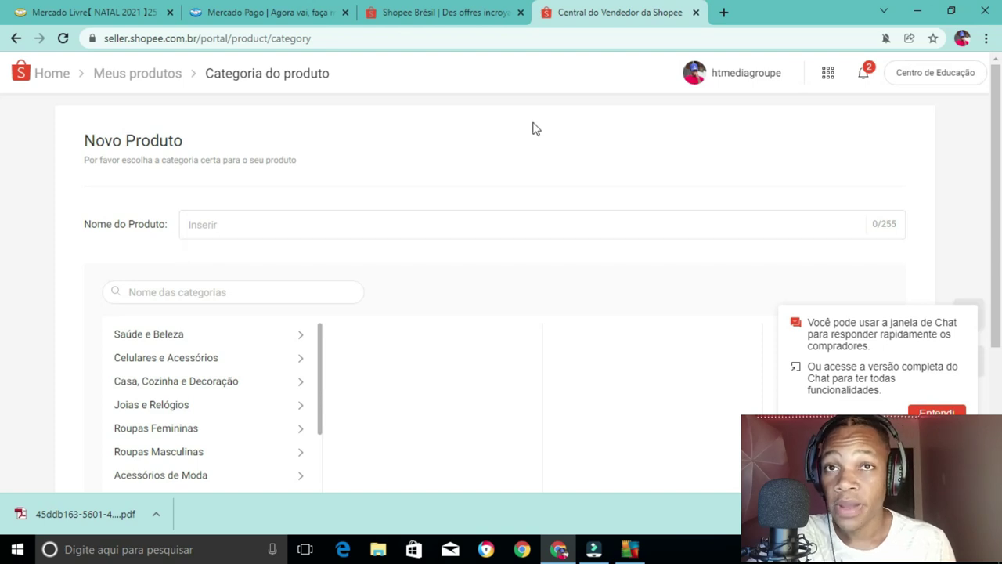
pyautogui.click(917, 12)
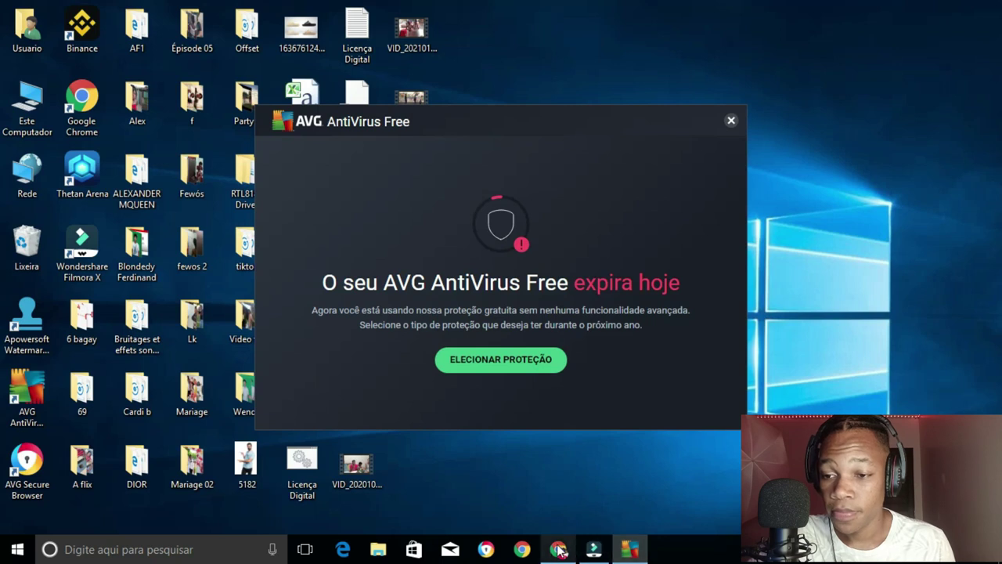
pyautogui.click(558, 550)
pyautogui.click(222, 227)
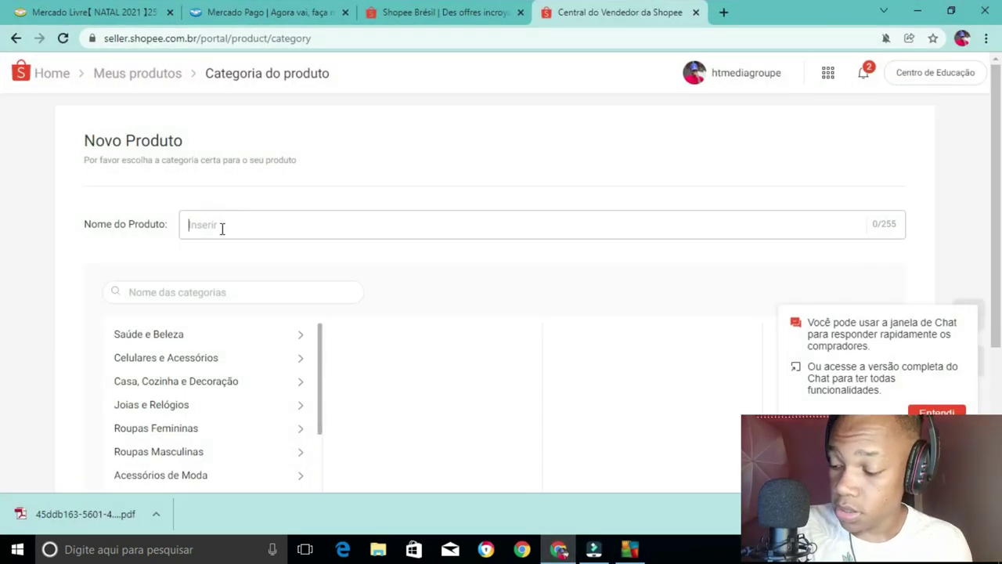
# - Enter 'sandalia ver' and pick Calçados > Sandálias e Chinelos > Sandálias e Chinelos Masculinos
pyautogui.write('san')
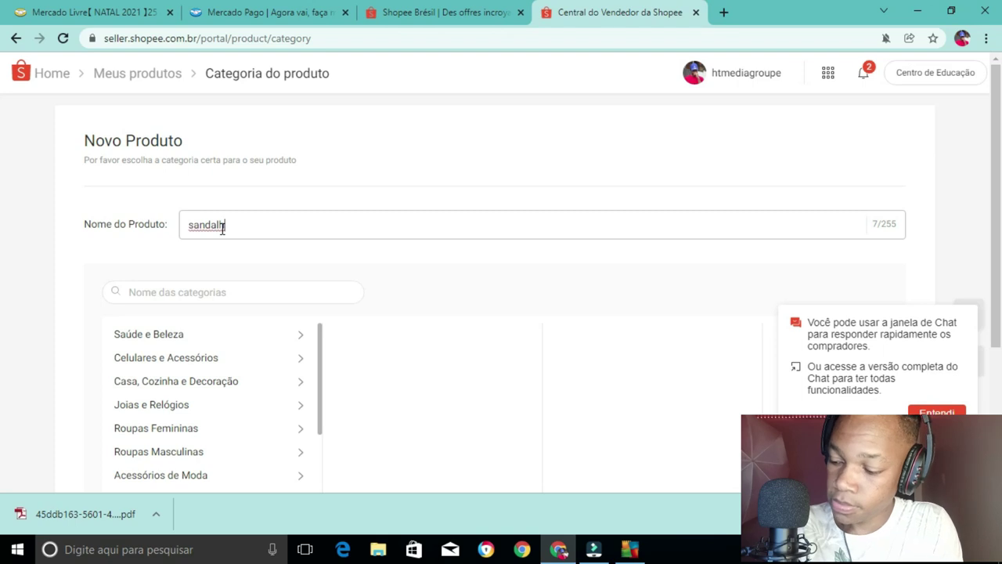
pyautogui.write('dalia ')
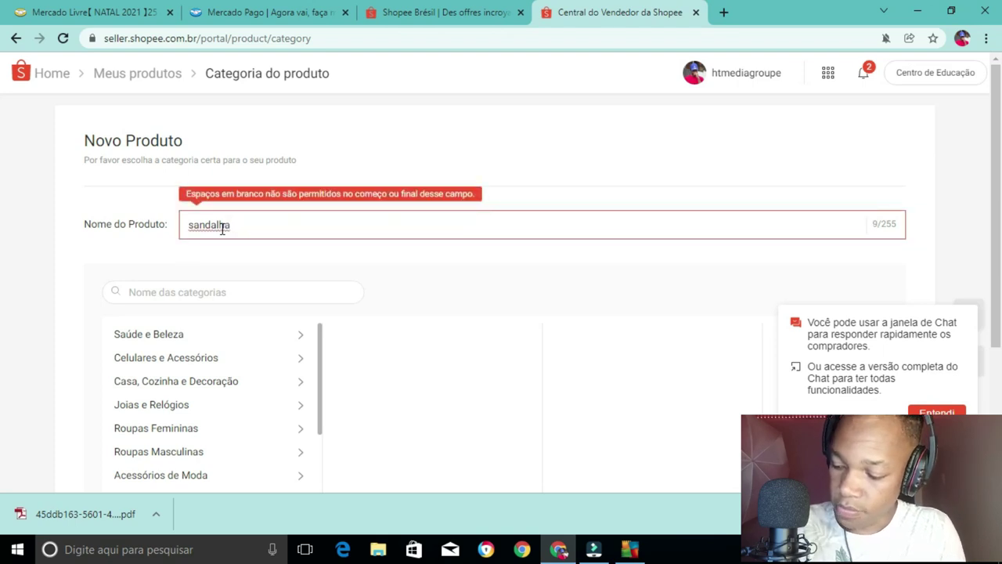
pyautogui.write('verao')
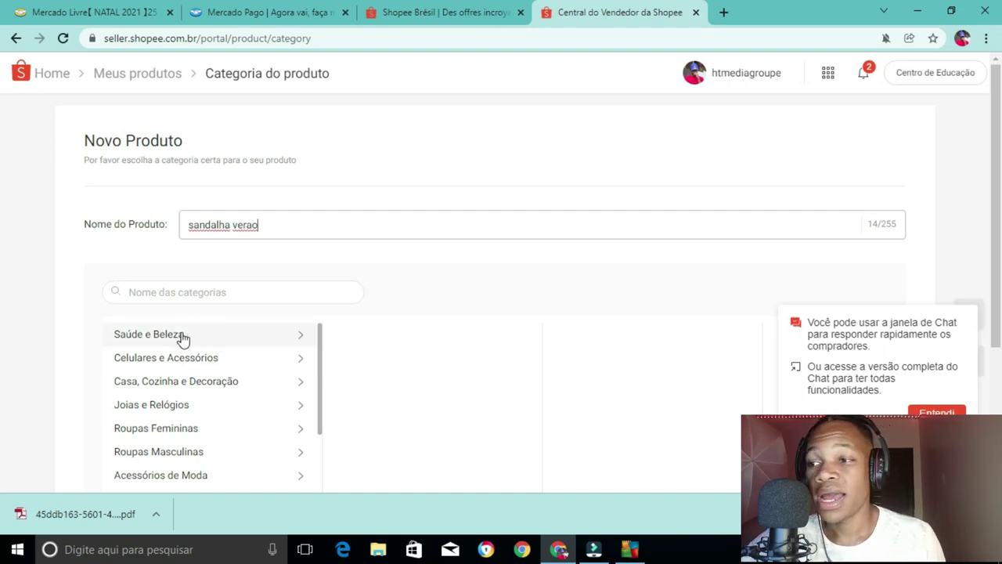
pyautogui.scroll(-1, 182, 341)
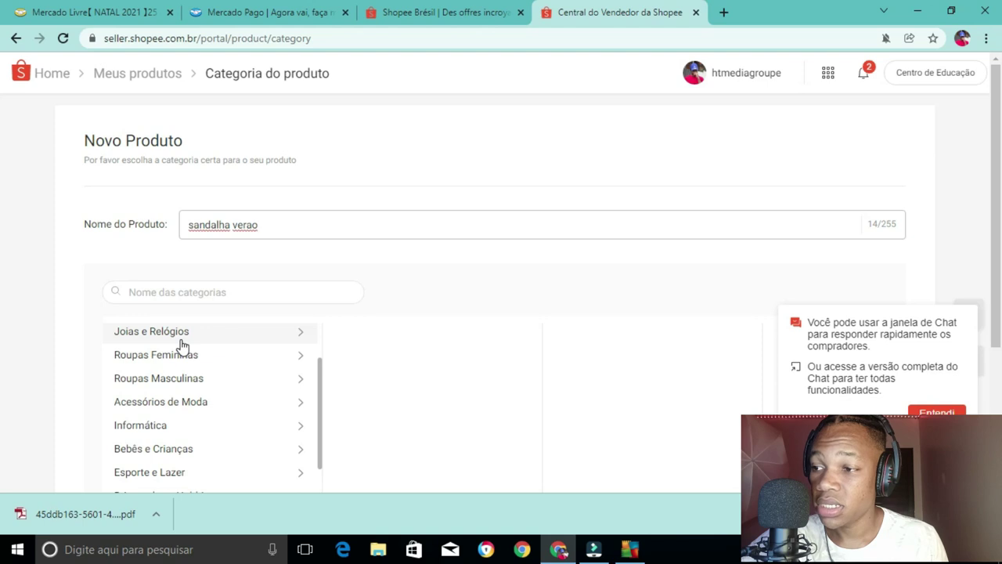
pyautogui.scroll(-1, 185, 363)
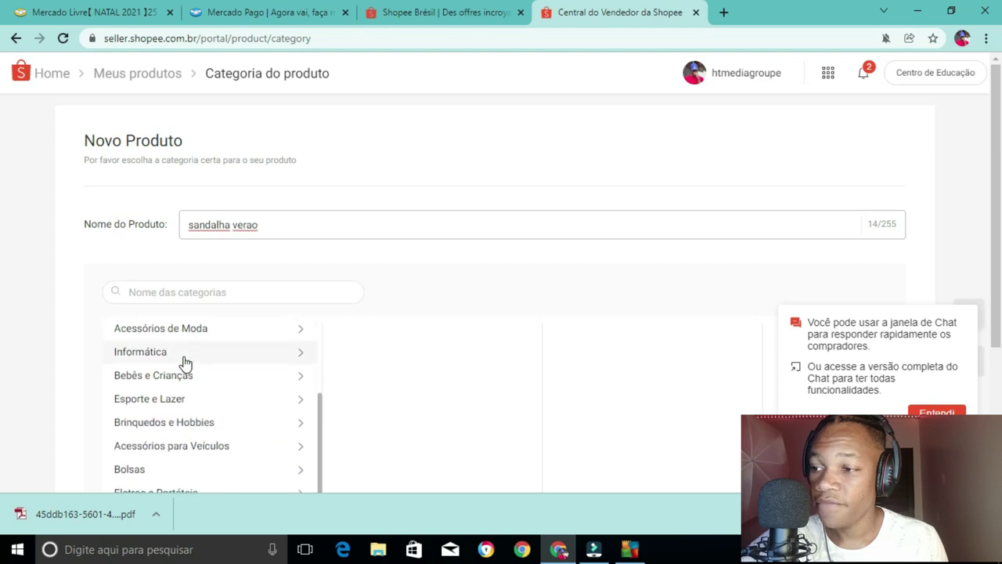
pyautogui.scroll(-1, 185, 363)
pyautogui.scroll(-1, 185, 364)
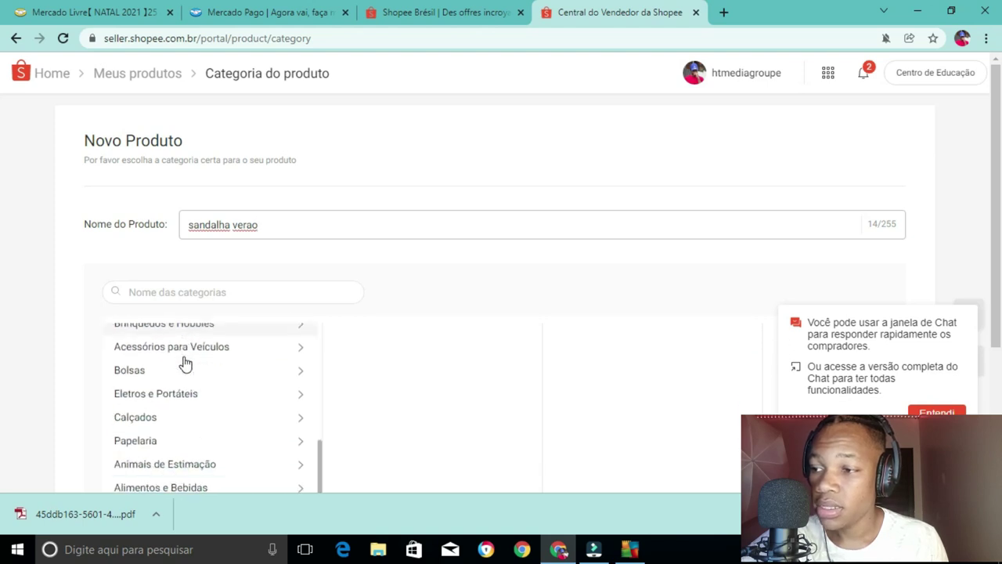
pyautogui.scroll(-3, 185, 363)
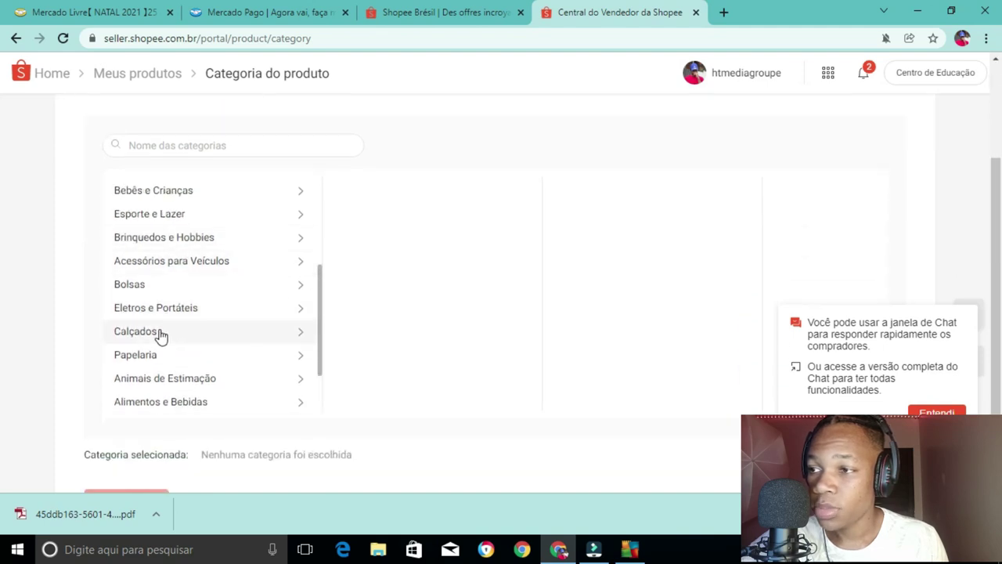
pyautogui.click(159, 335)
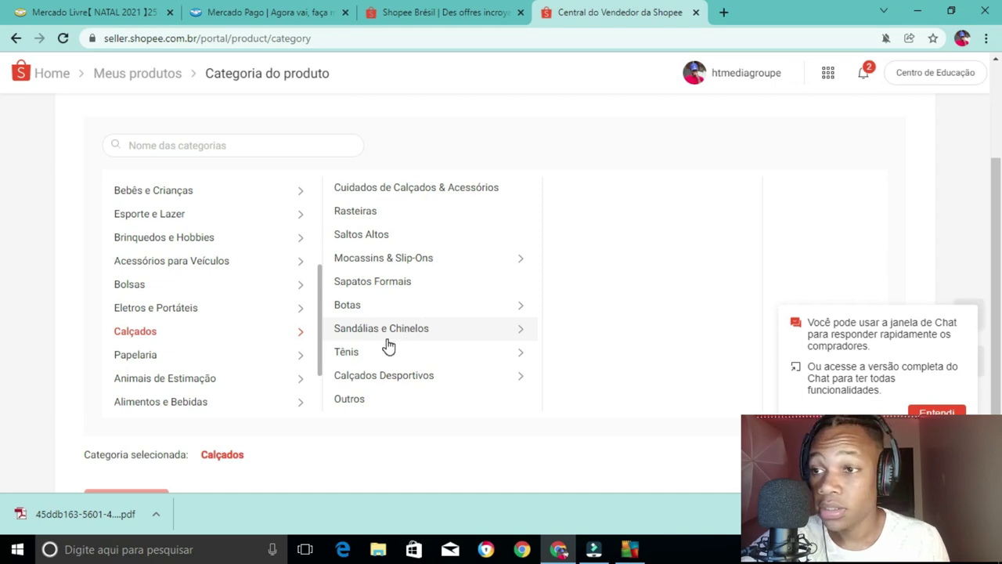
pyautogui.click(389, 329)
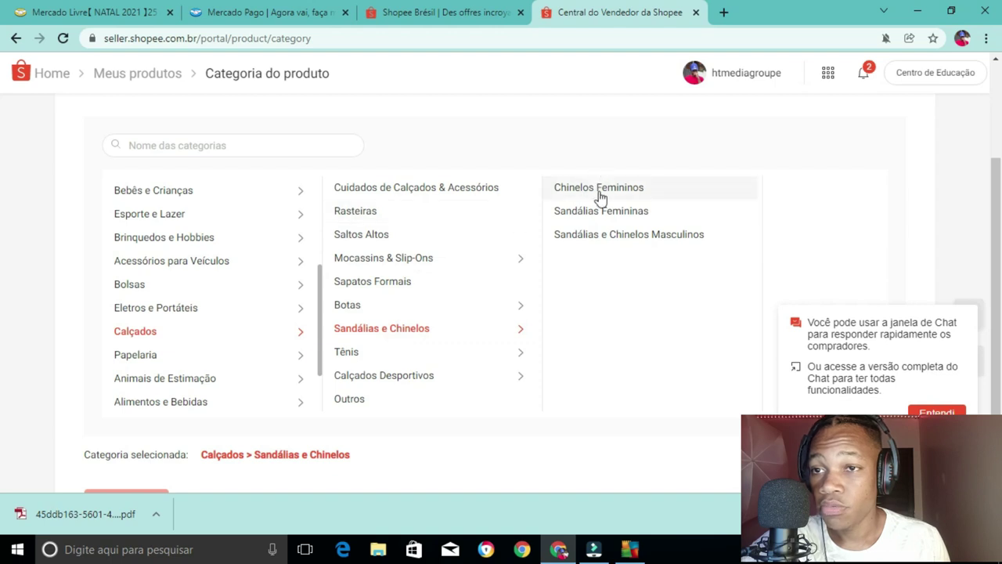
pyautogui.click(618, 237)
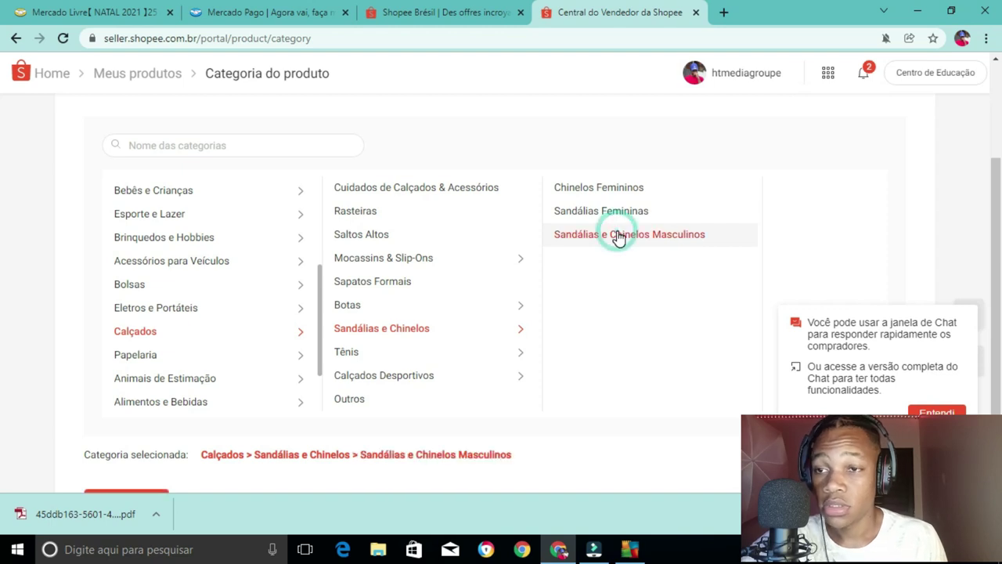
# - Confirm Sandálias e Chinelos Masculinos as the category and continue to the Novo Produto form
pyautogui.scroll(-1, 627, 269)
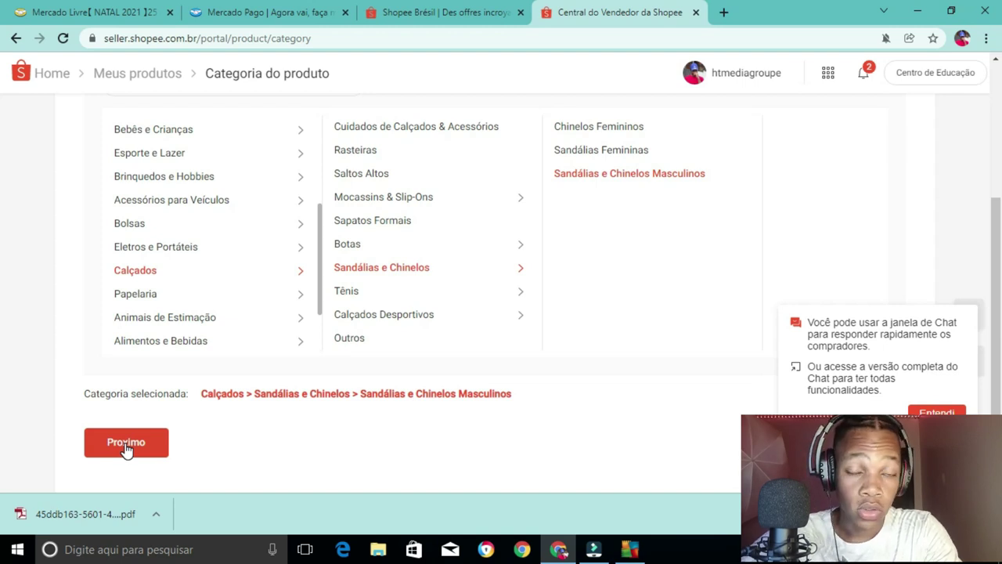
pyautogui.scroll(3, 123, 363)
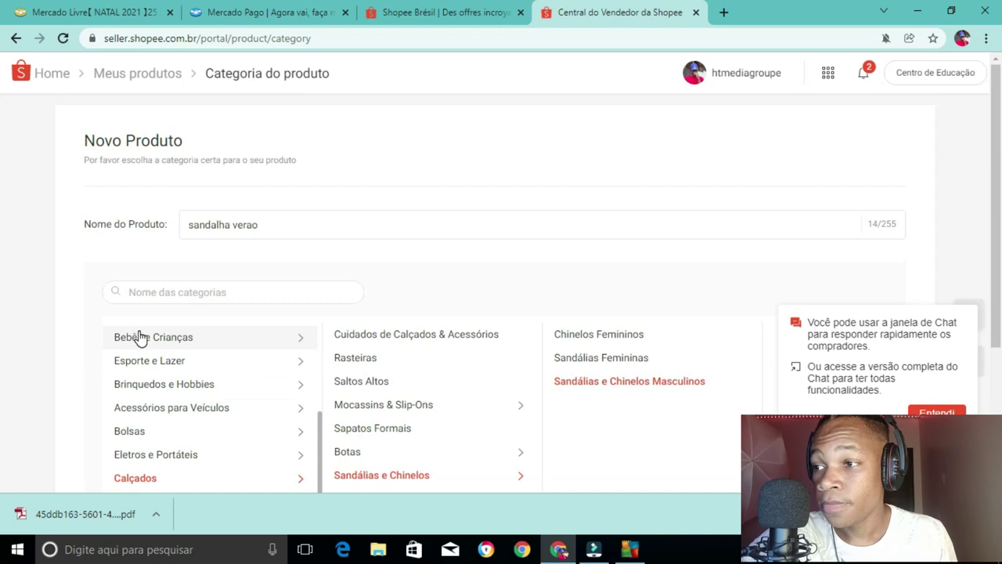
pyautogui.scroll(-1, 140, 336)
pyautogui.scroll(3, 139, 337)
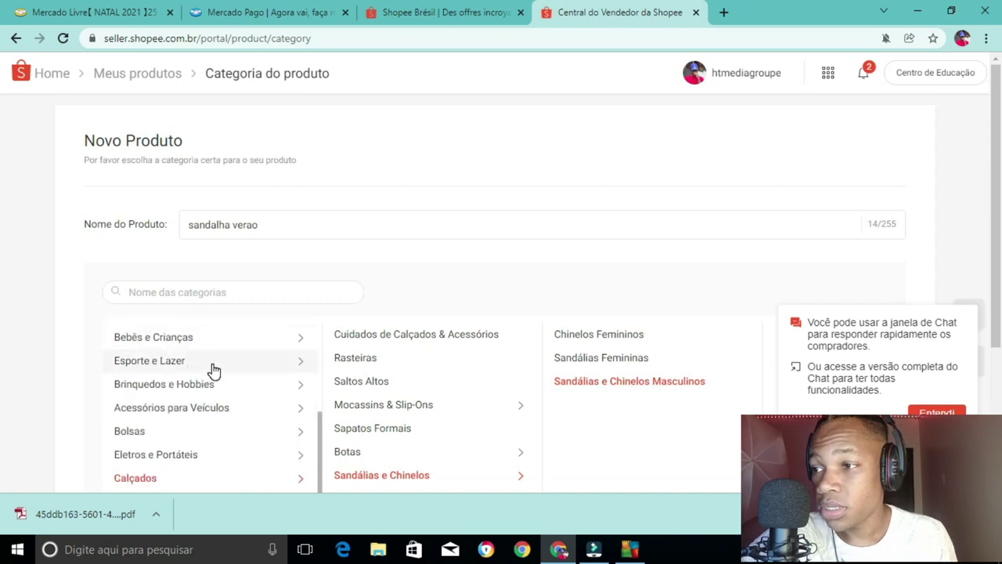
pyautogui.scroll(1, 216, 370)
pyautogui.scroll(-5, 216, 370)
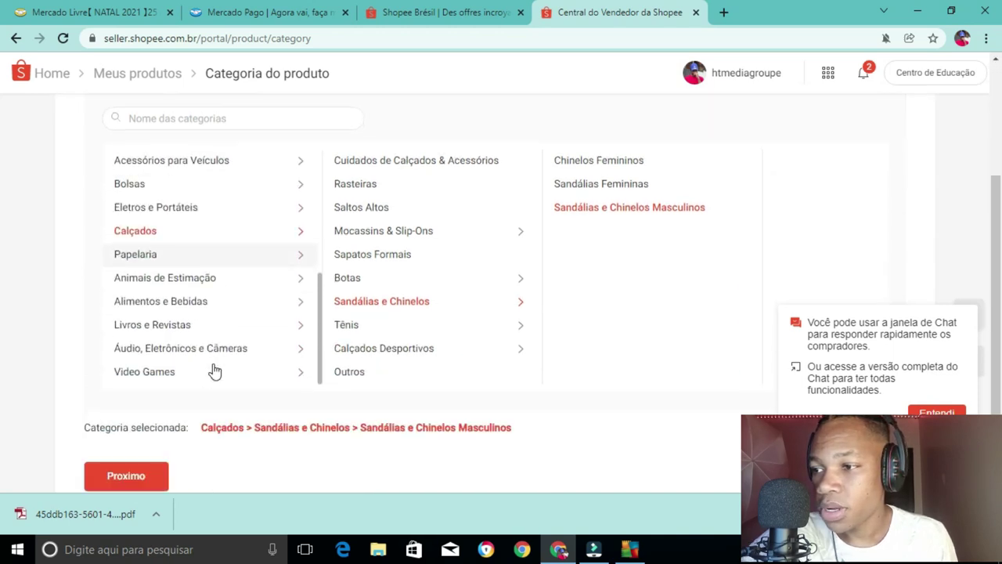
pyautogui.scroll(2, 213, 371)
pyautogui.scroll(-2, 219, 360)
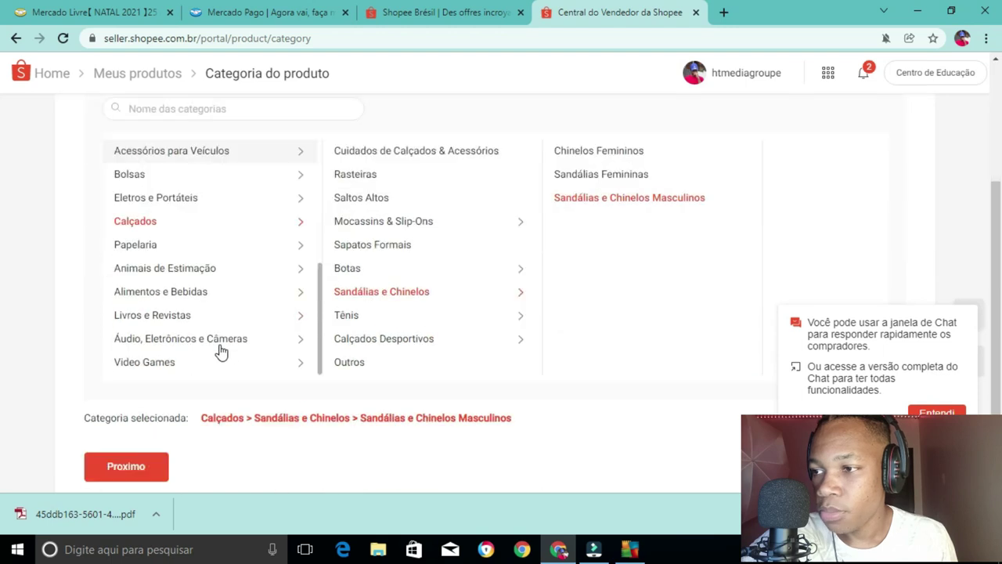
pyautogui.scroll(-1, 221, 352)
pyautogui.scroll(3, 197, 262)
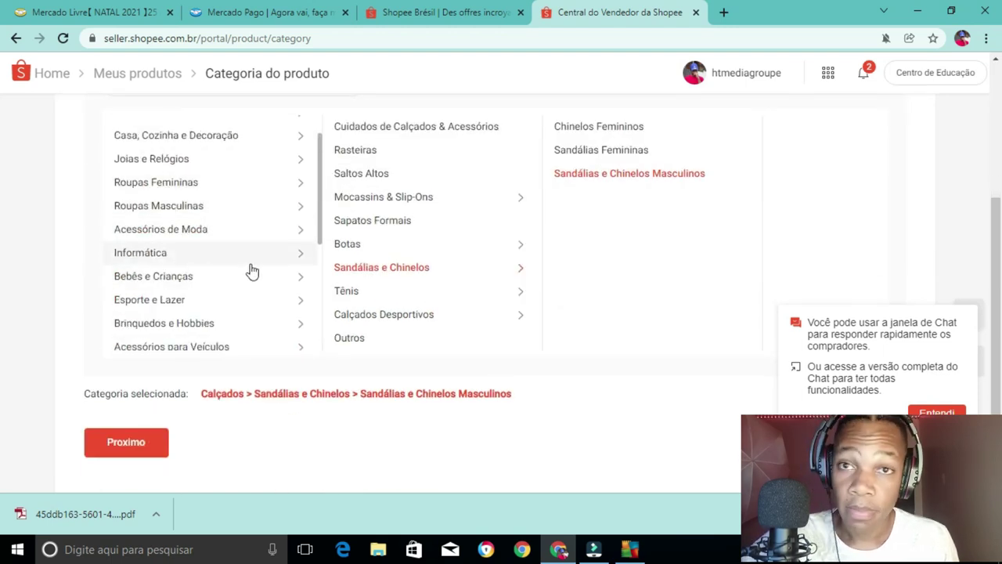
pyautogui.scroll(-3, 216, 242)
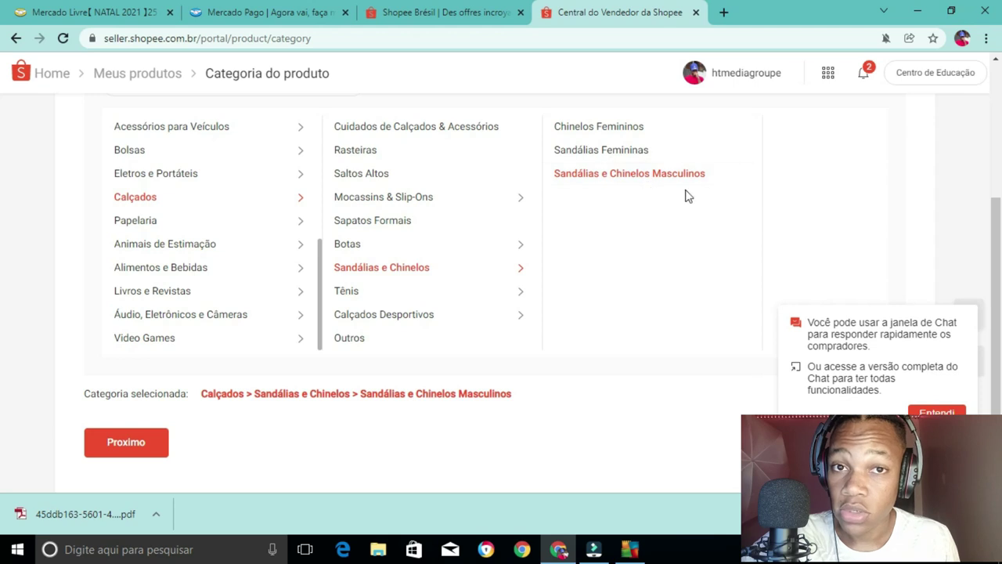
pyautogui.click(118, 450)
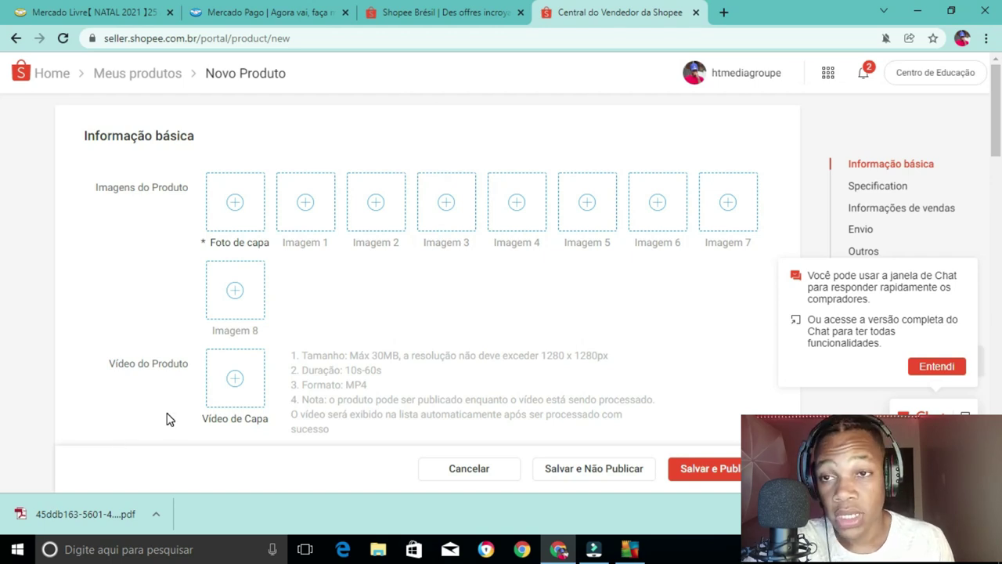
# - Open the cover-photo file picker, cancel it without choosing, and restore the browser
pyautogui.click(243, 210)
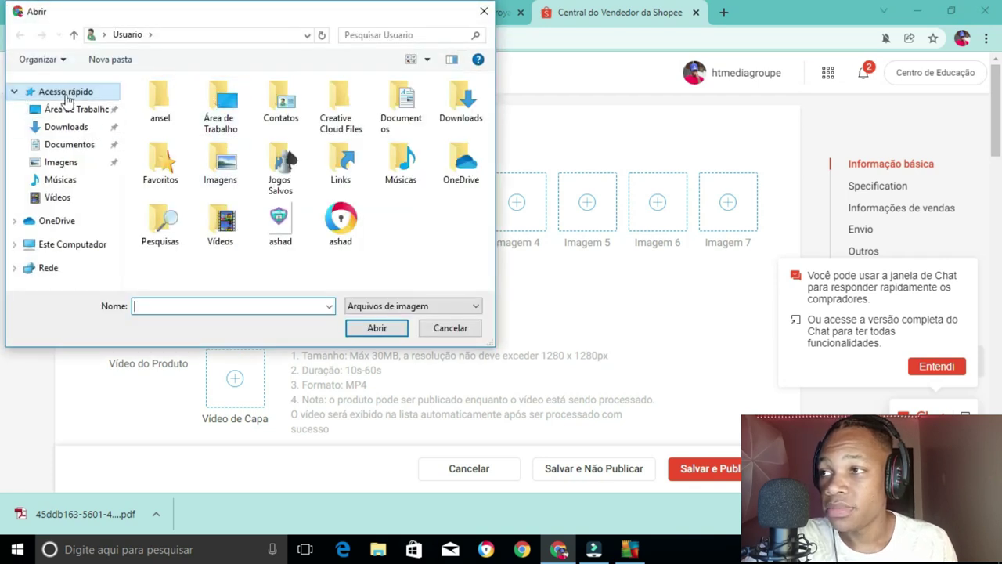
pyautogui.click(64, 114)
pyautogui.scroll(-5, 217, 148)
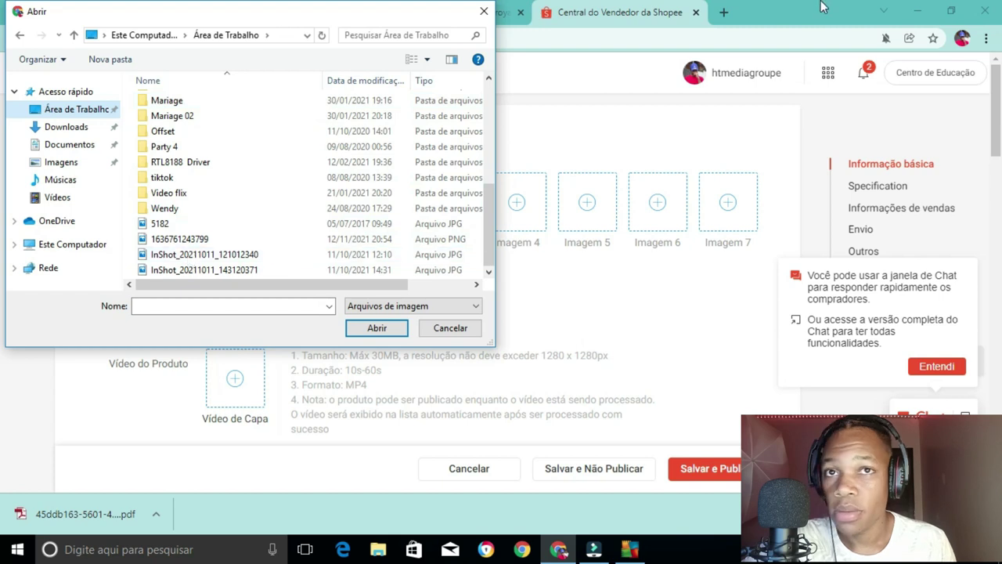
pyautogui.click(916, 14)
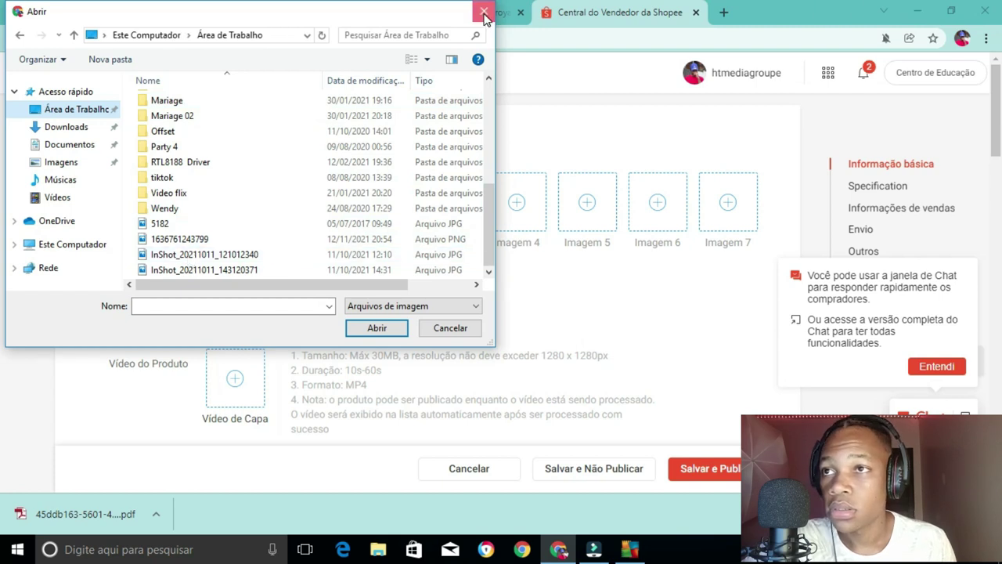
pyautogui.click(483, 12)
pyautogui.click(916, 11)
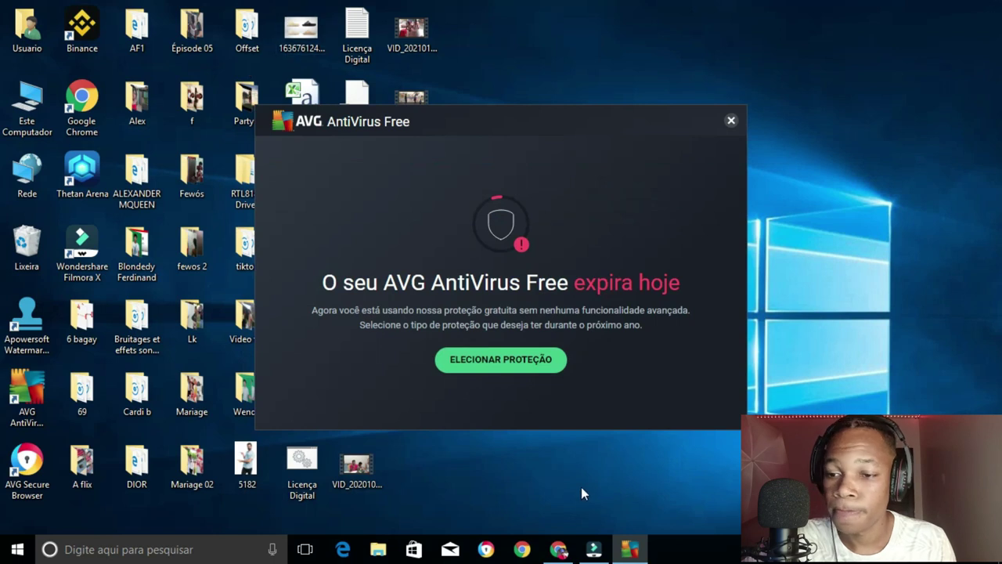
pyautogui.click(558, 549)
pyautogui.click(235, 205)
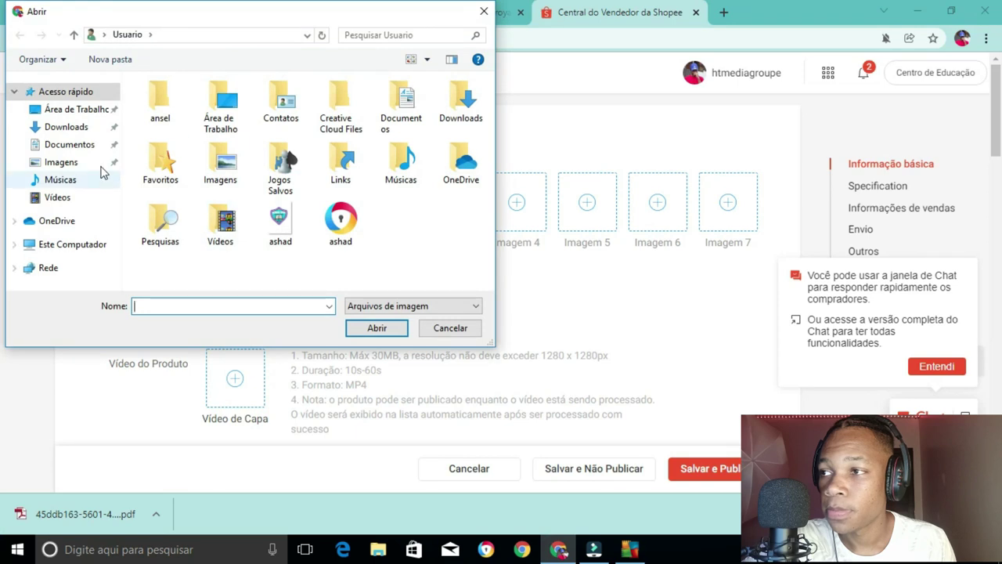
pyautogui.click(78, 110)
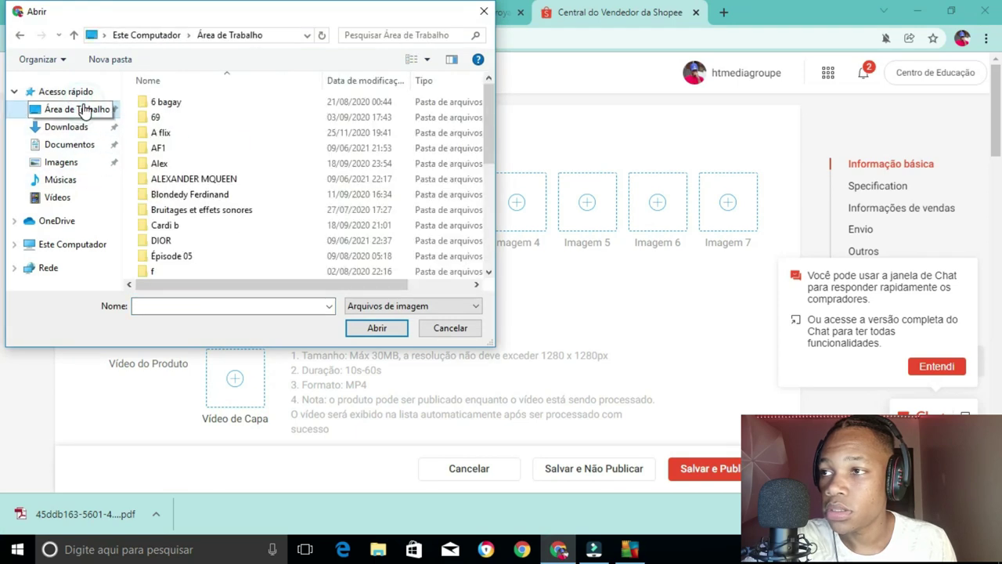
pyautogui.scroll(-8, 250, 149)
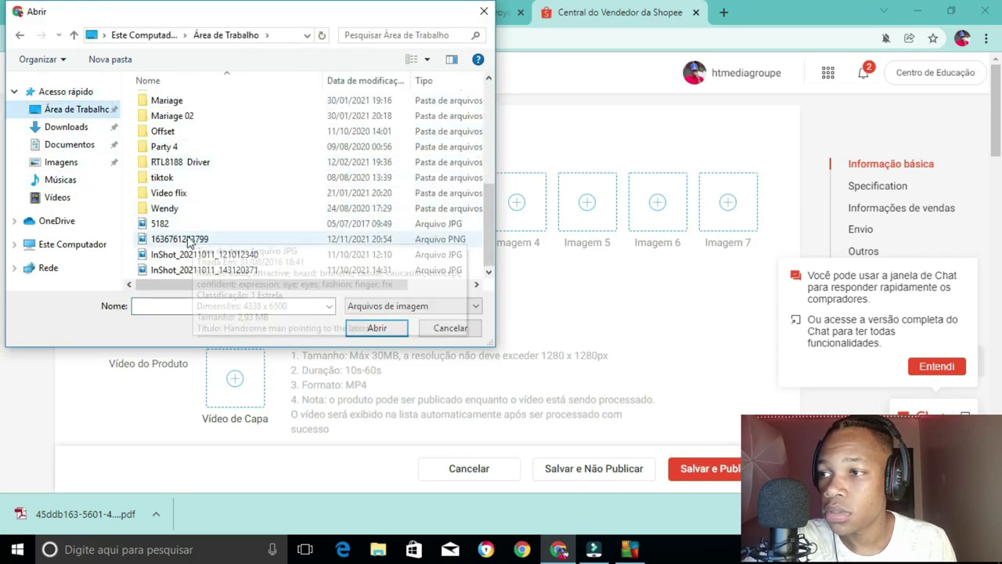
pyautogui.click(181, 239)
pyautogui.click(370, 332)
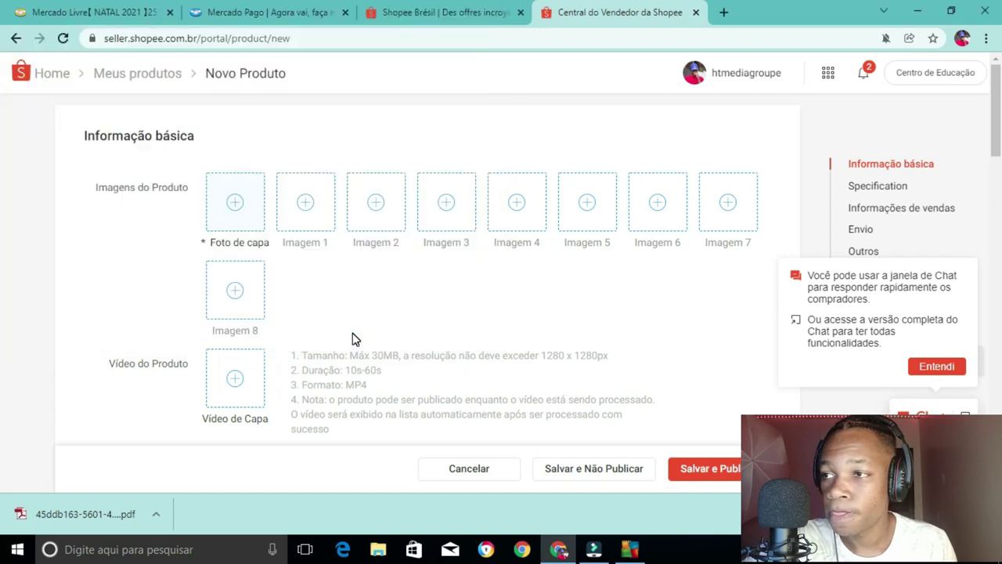
pyautogui.click(306, 202)
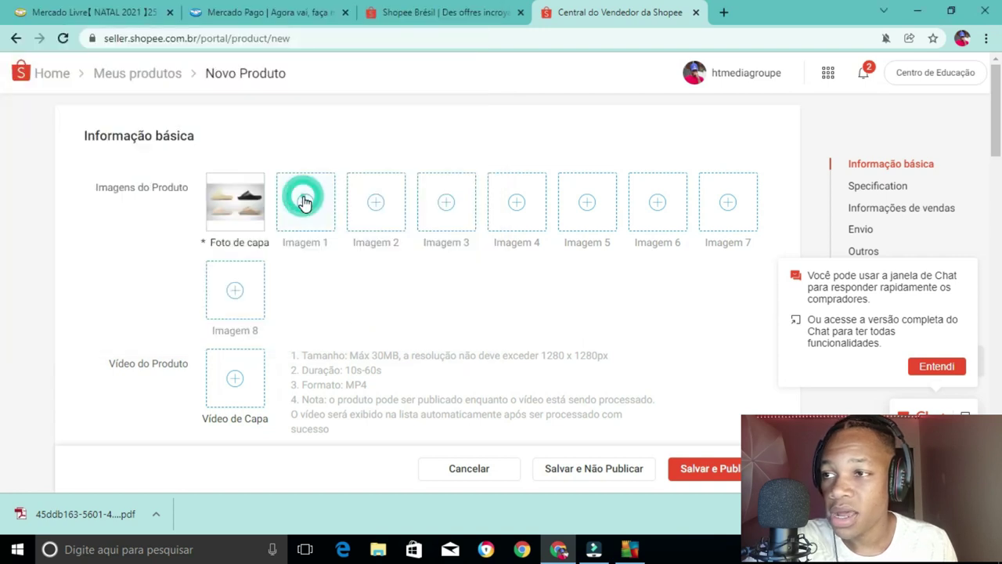
pyautogui.scroll(-6, 245, 218)
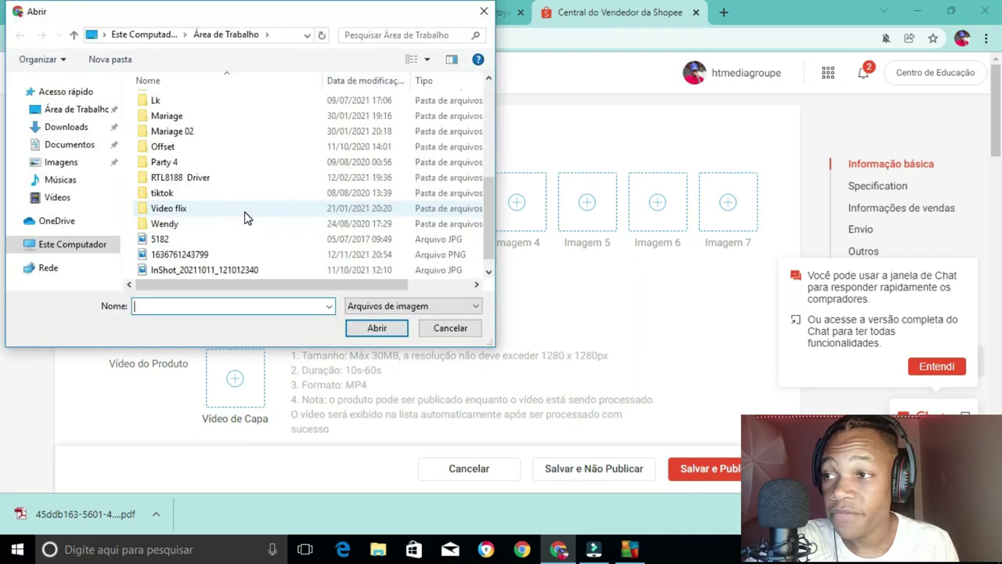
pyautogui.click(180, 255)
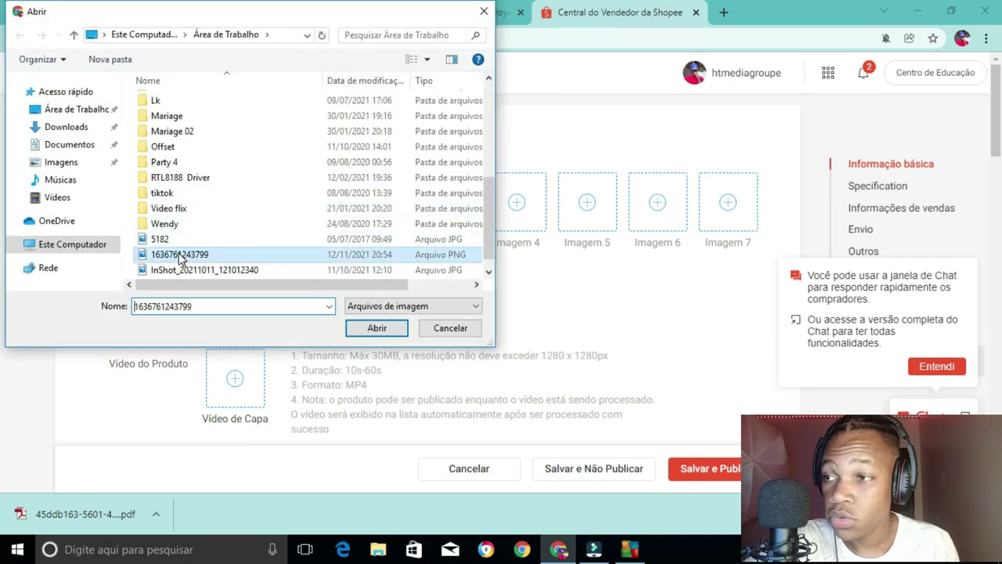
pyautogui.click(379, 328)
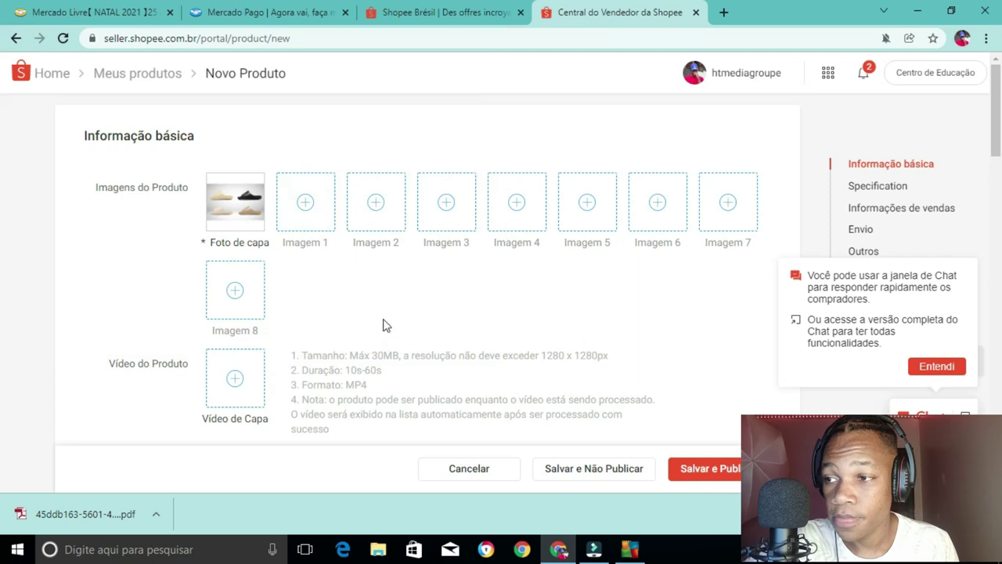
# - Try uploading image 5182, dismiss the over-2.0 MB warning, and scroll to Descrição do produto
pyautogui.scroll(-1, 331, 227)
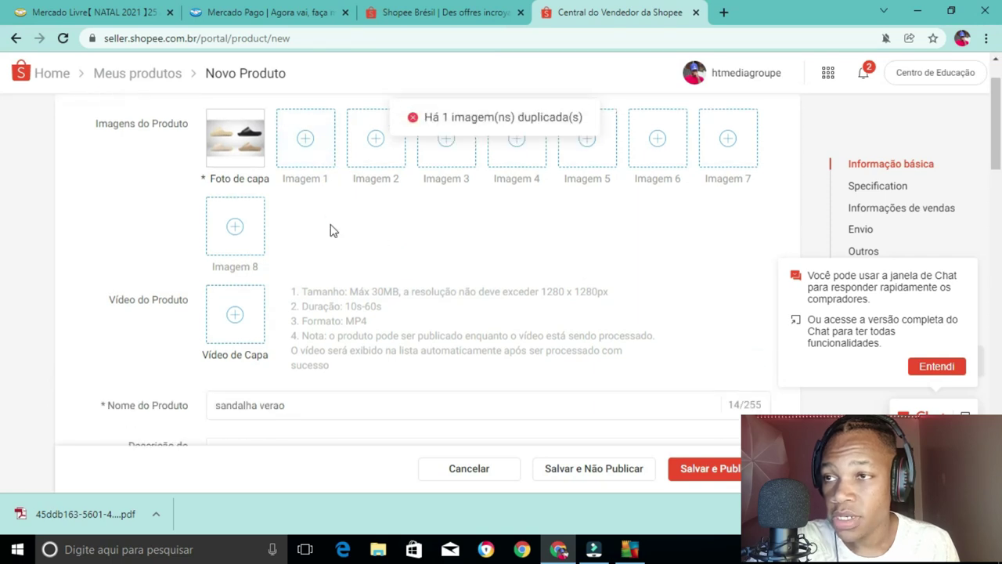
pyautogui.scroll(1, 331, 228)
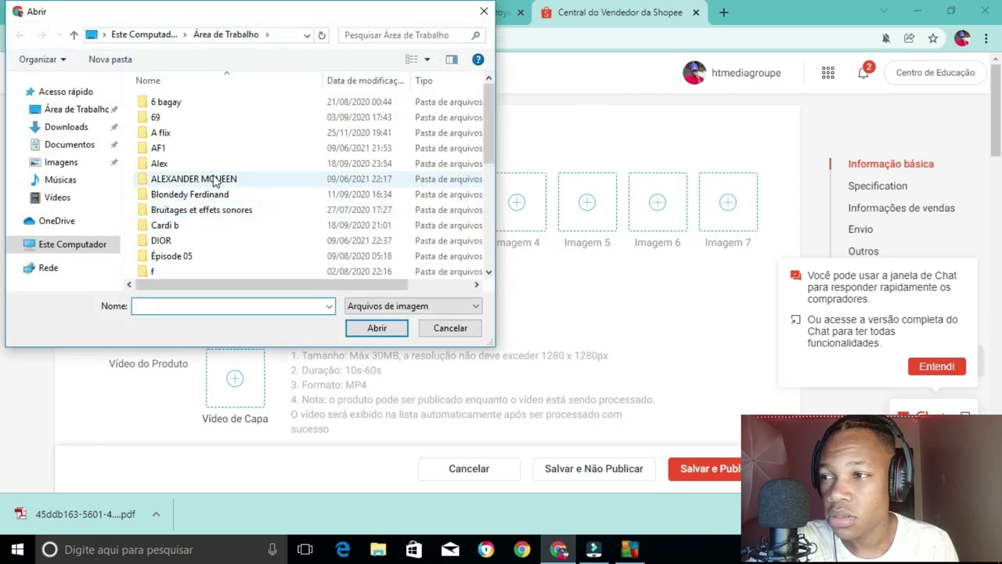
pyautogui.scroll(-8, 213, 182)
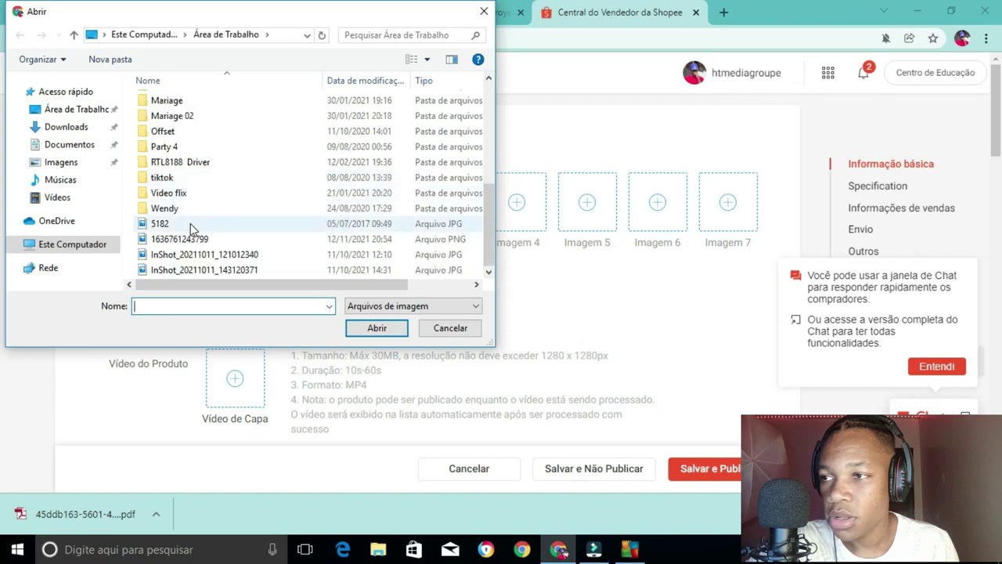
pyautogui.click(190, 224)
pyautogui.click(375, 327)
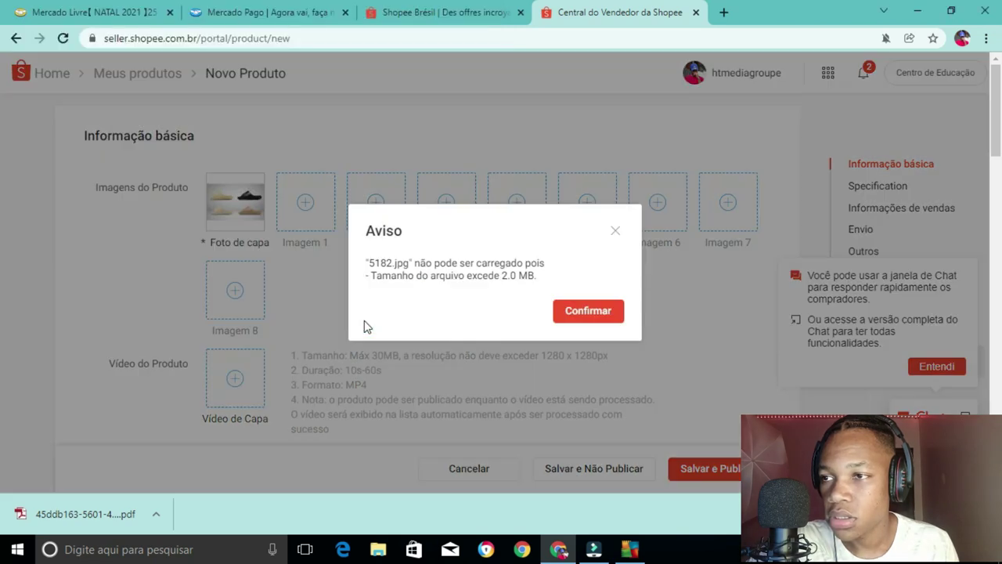
pyautogui.click(584, 311)
pyautogui.scroll(-1, 243, 157)
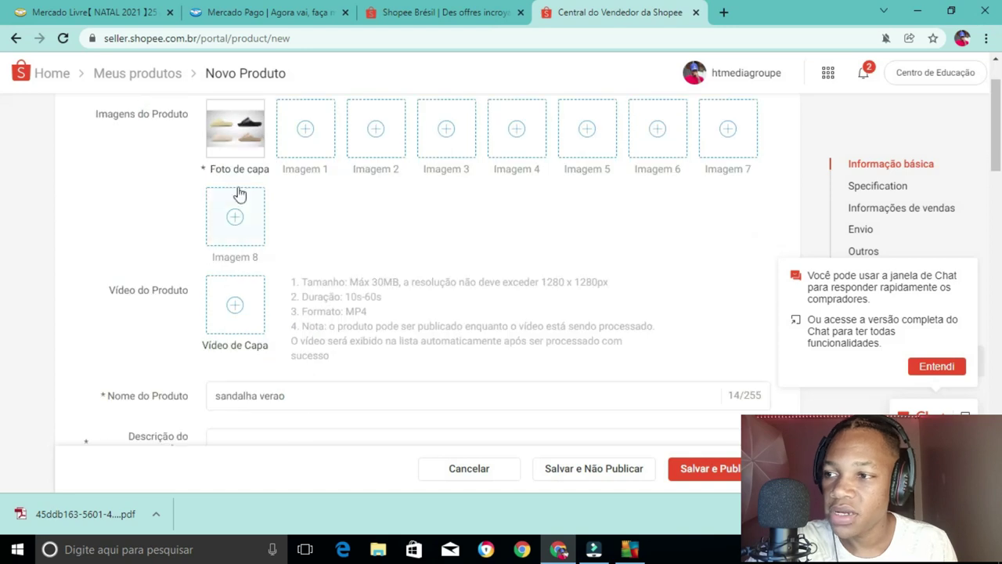
pyautogui.scroll(-2, 307, 146)
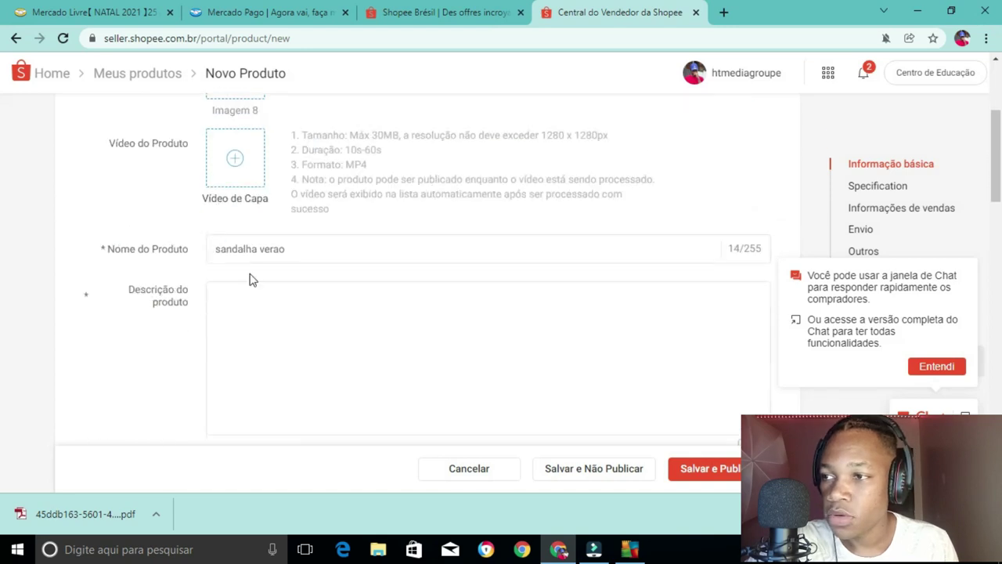
pyautogui.scroll(-1, 258, 256)
# - Write the description 'sandalha de verao de goma muito resitente , equipado com sola antiderrapante'
pyautogui.click(254, 235)
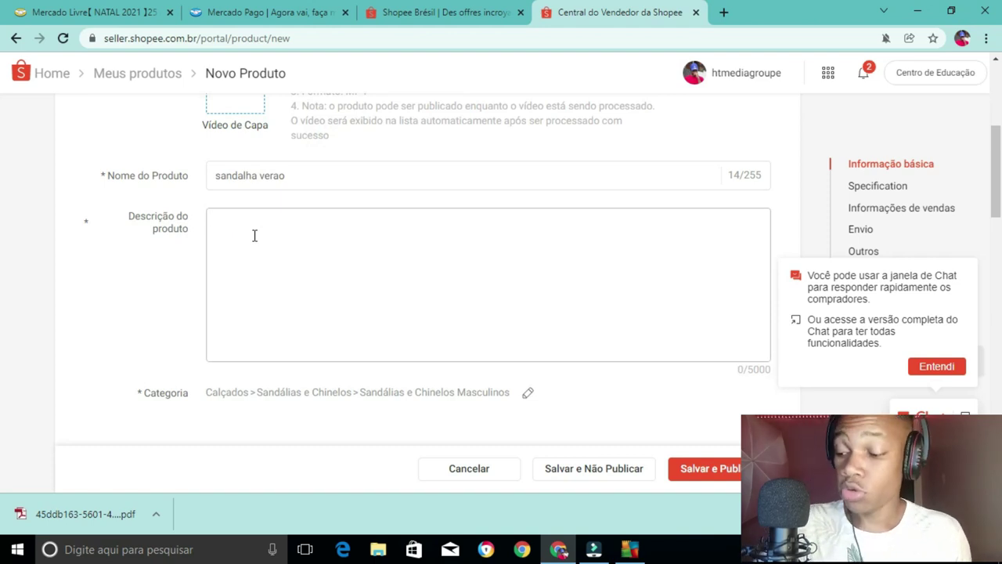
pyautogui.write('san')
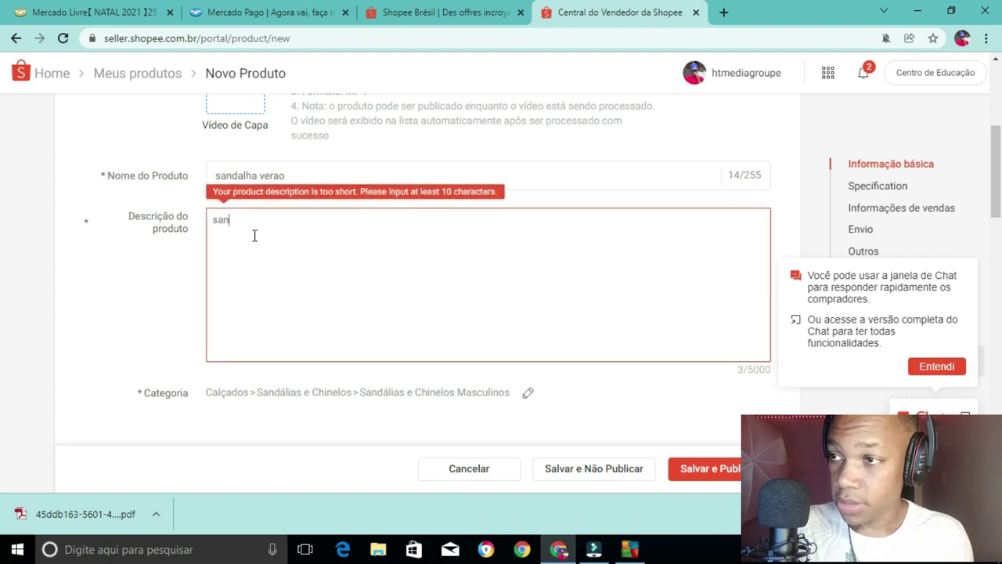
pyautogui.write('da')
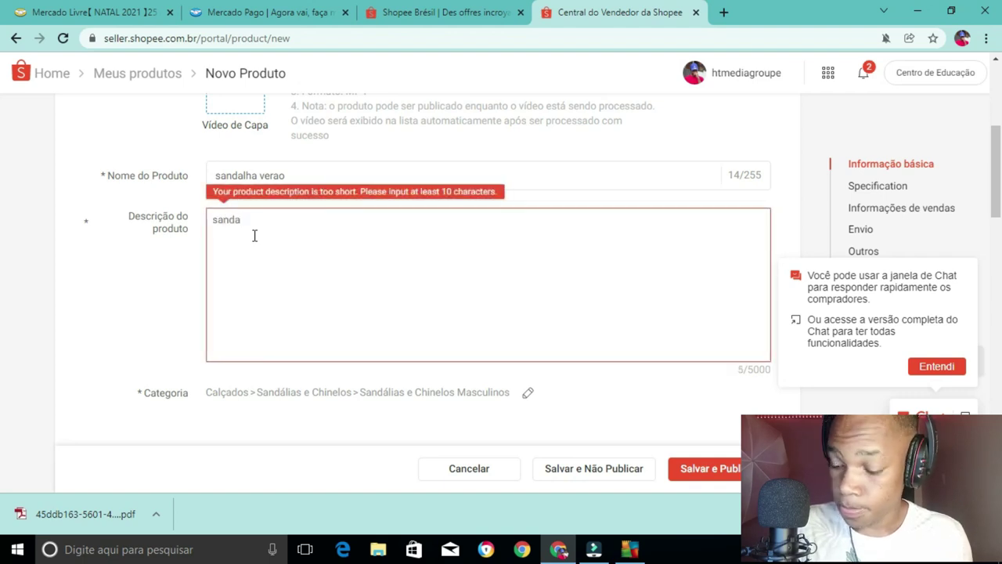
pyautogui.write('lh ')
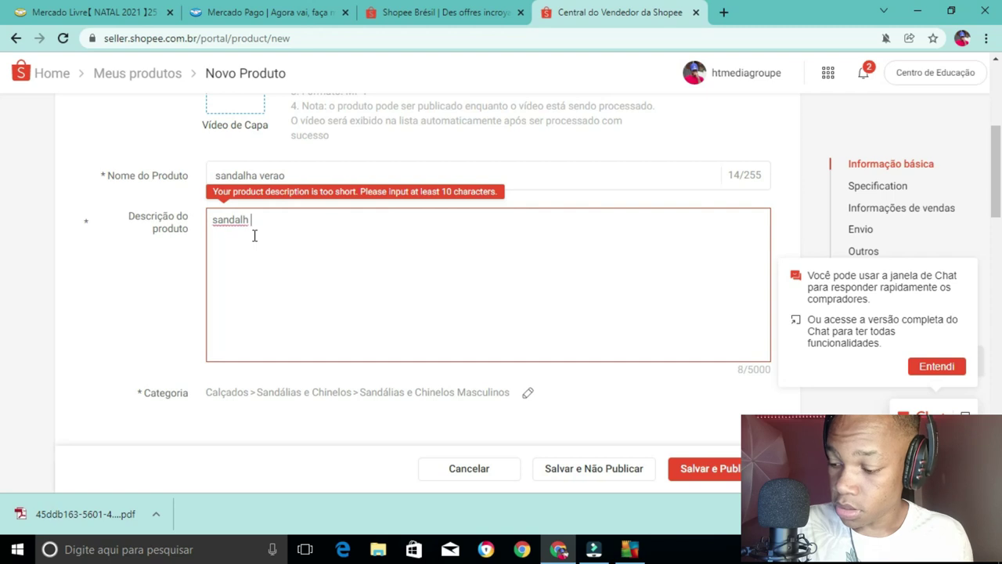
pyautogui.write('de veara')
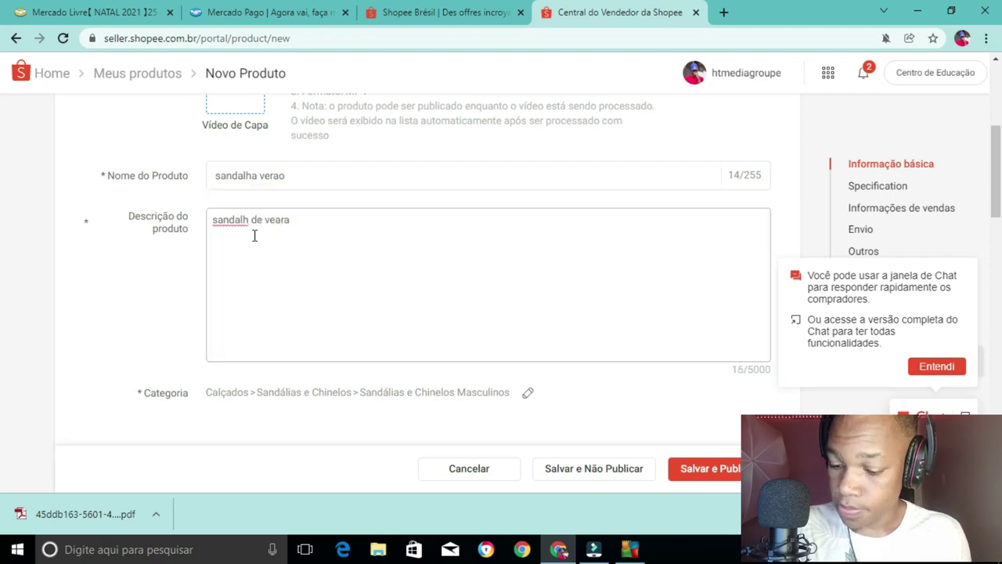
pyautogui.press('BackSpace')
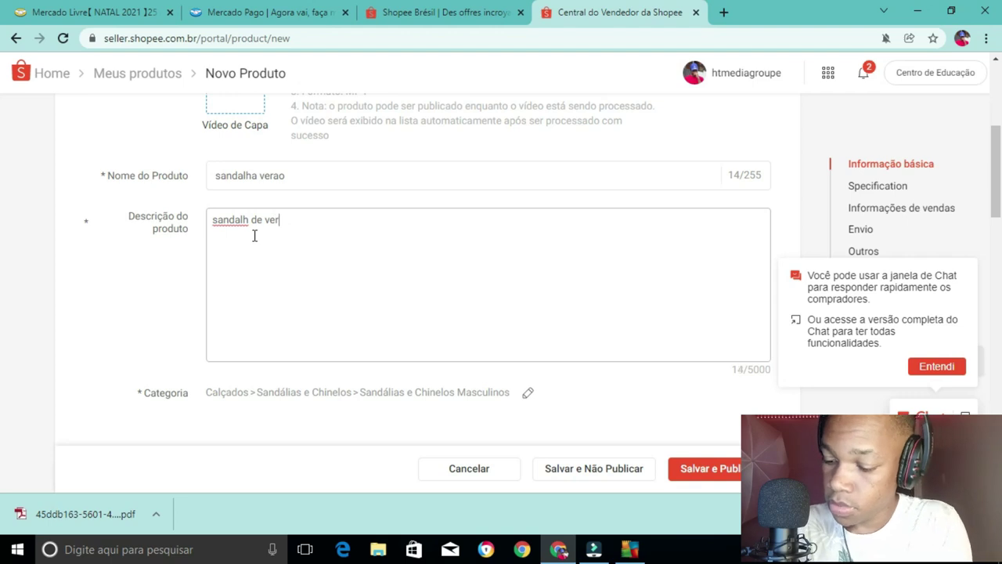
pyautogui.write('ao de gom')
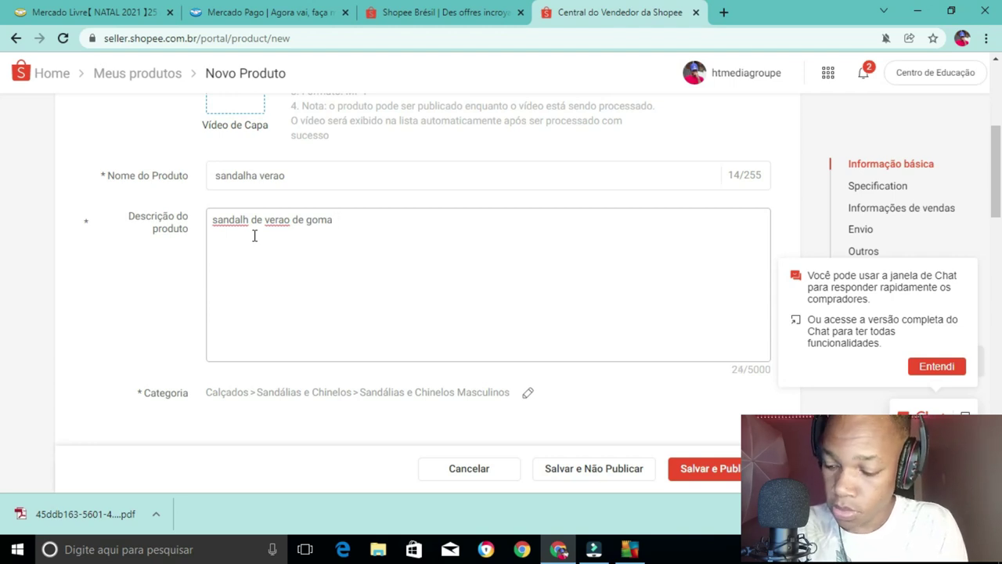
pyautogui.write('amuito')
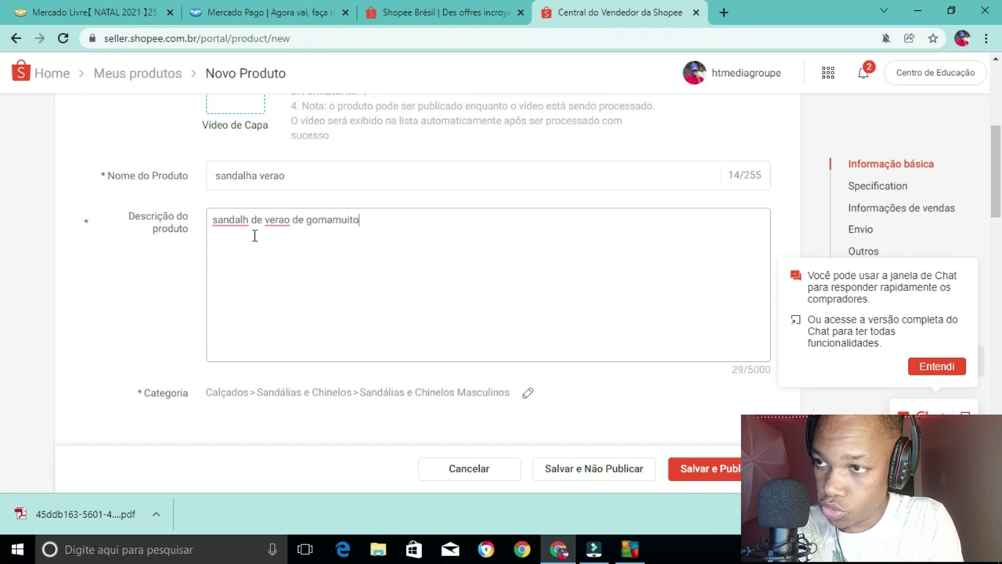
pyautogui.press('BackSpace')
pyautogui.press('BackSpace')
pyautogui.press('BackSpace')
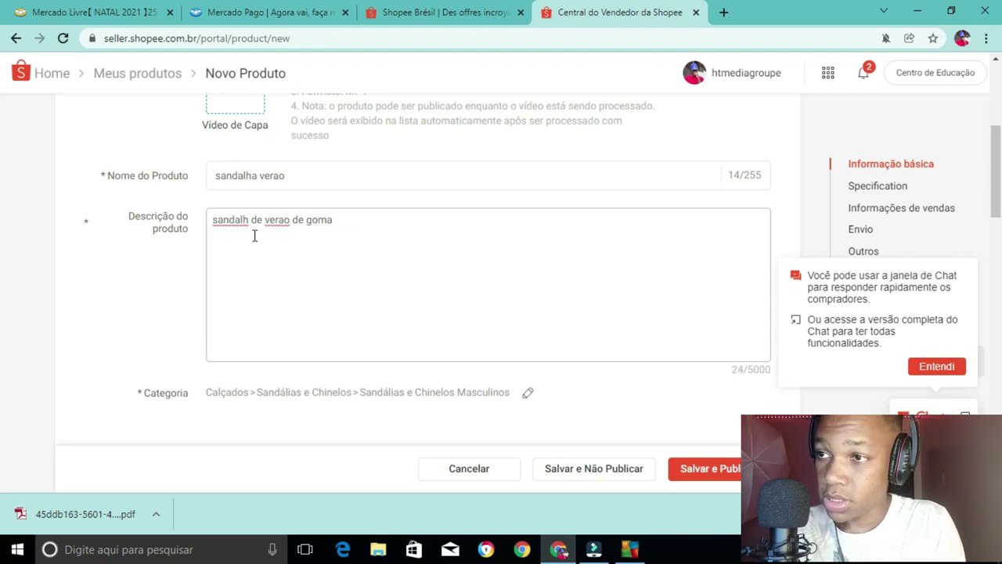
pyautogui.write('muit')
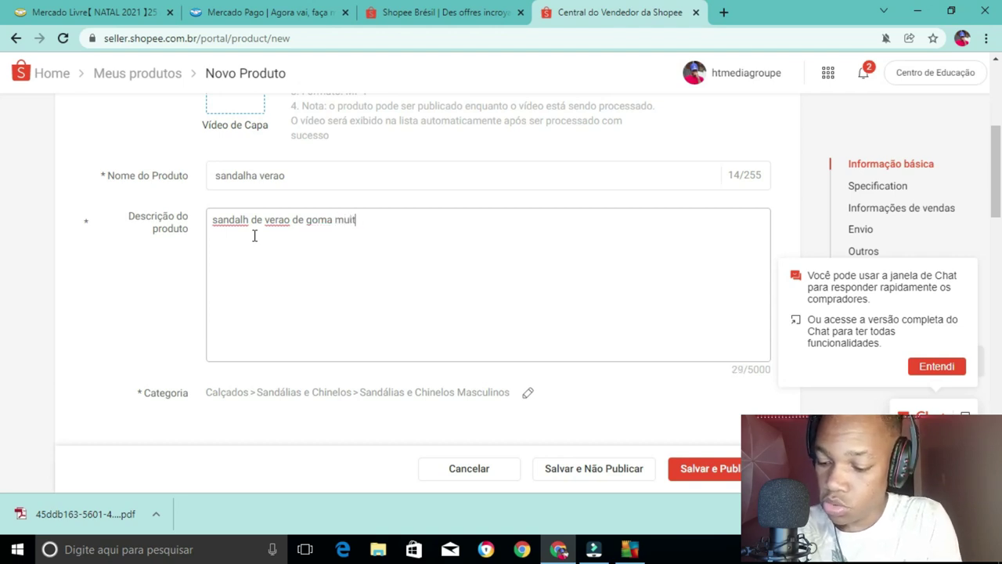
pyautogui.write('o res')
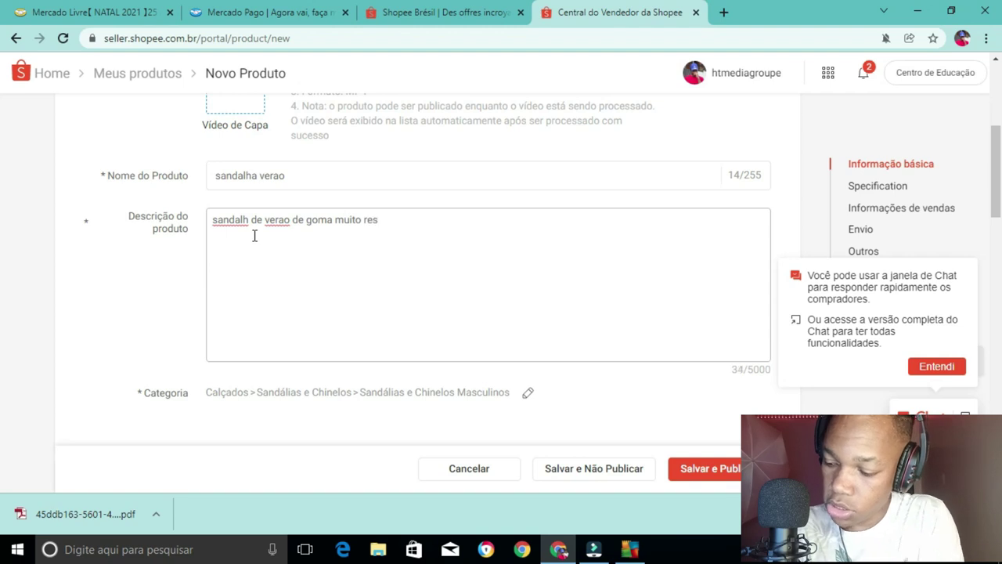
pyautogui.write('iten')
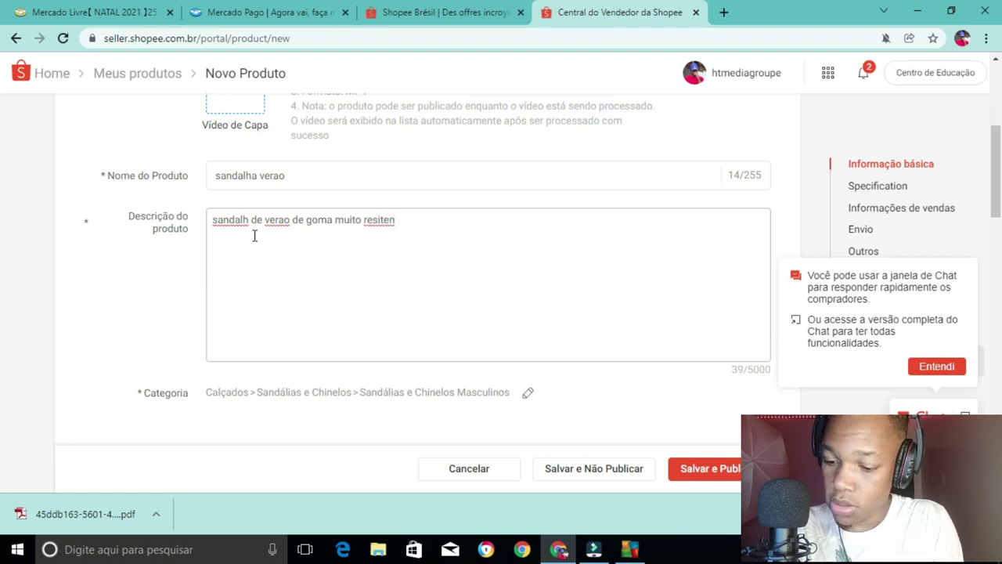
pyautogui.press('BackSpace')
pyautogui.write('te ')
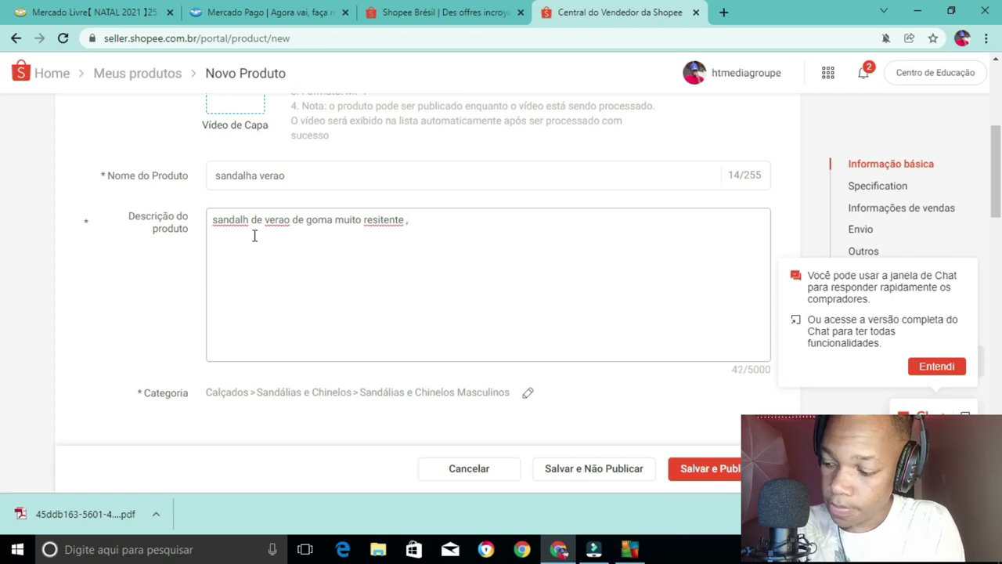
pyautogui.write(', e')
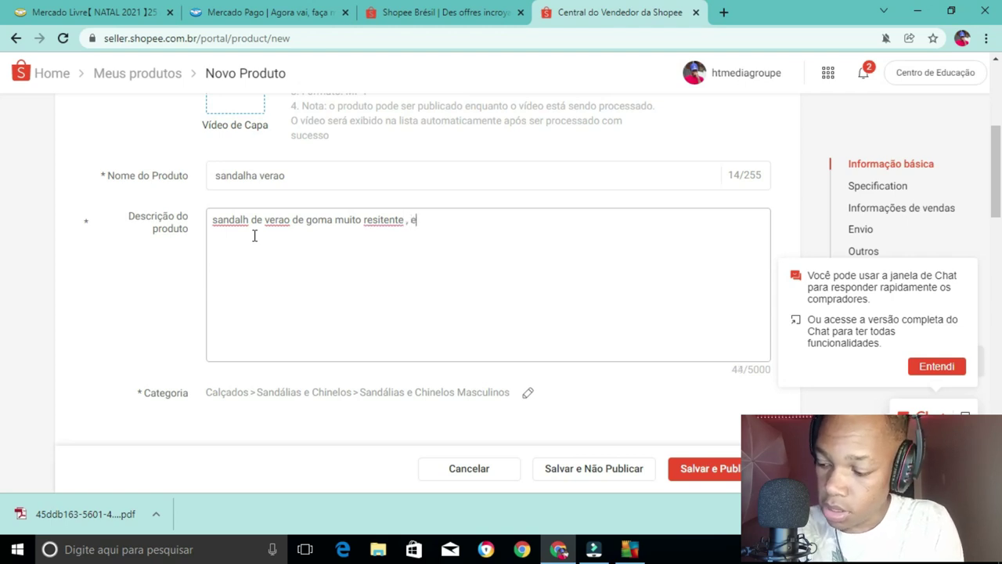
pyautogui.write('quipa')
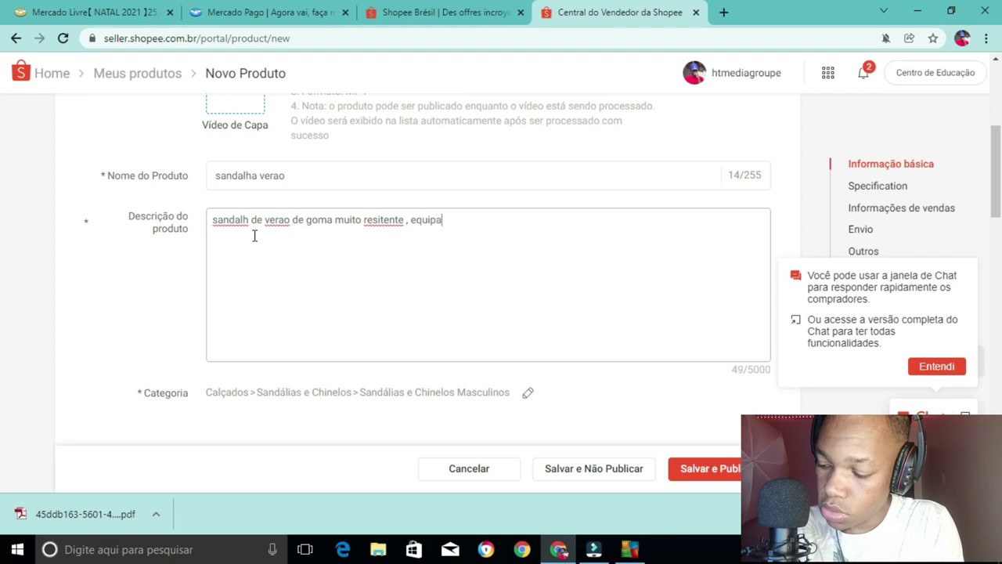
pyautogui.write('do')
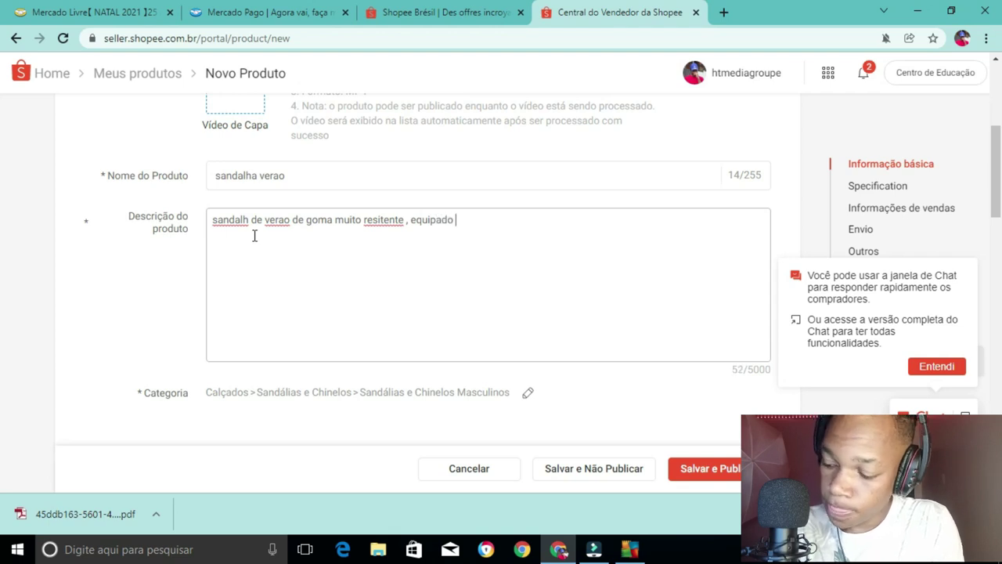
pyautogui.write(' com sol')
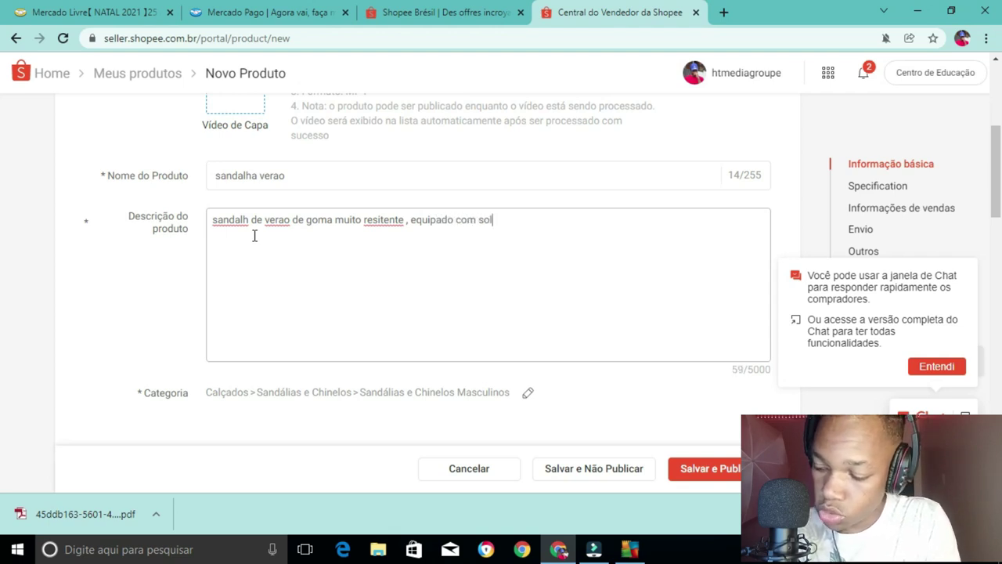
pyautogui.write('a ant')
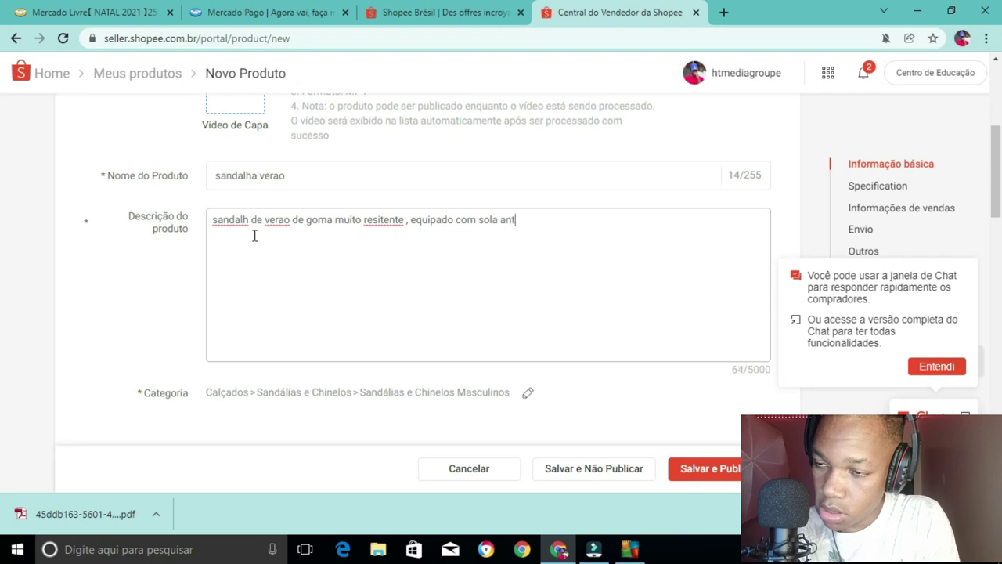
pyautogui.write('ide')
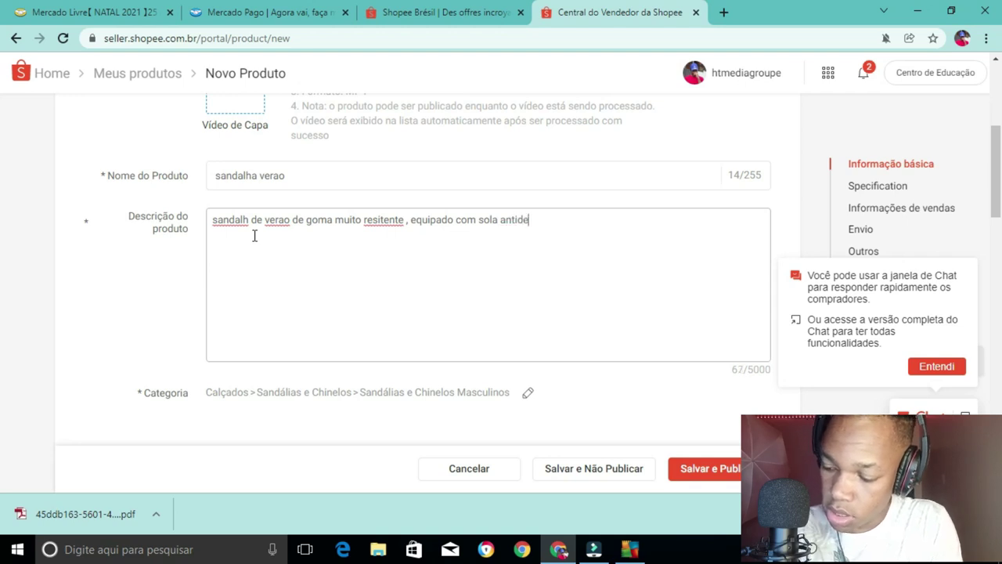
pyautogui.write('rrap')
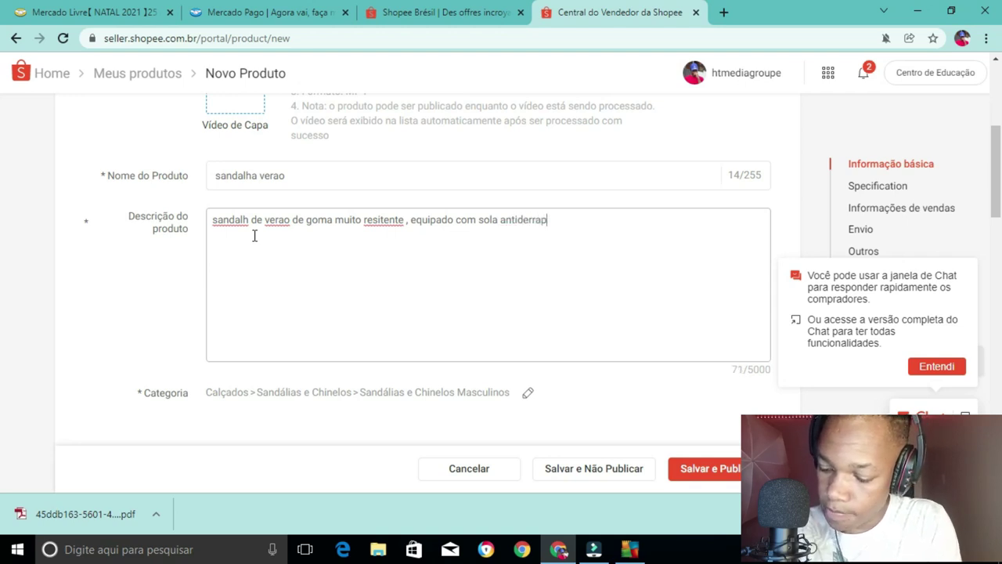
pyautogui.write('ante')
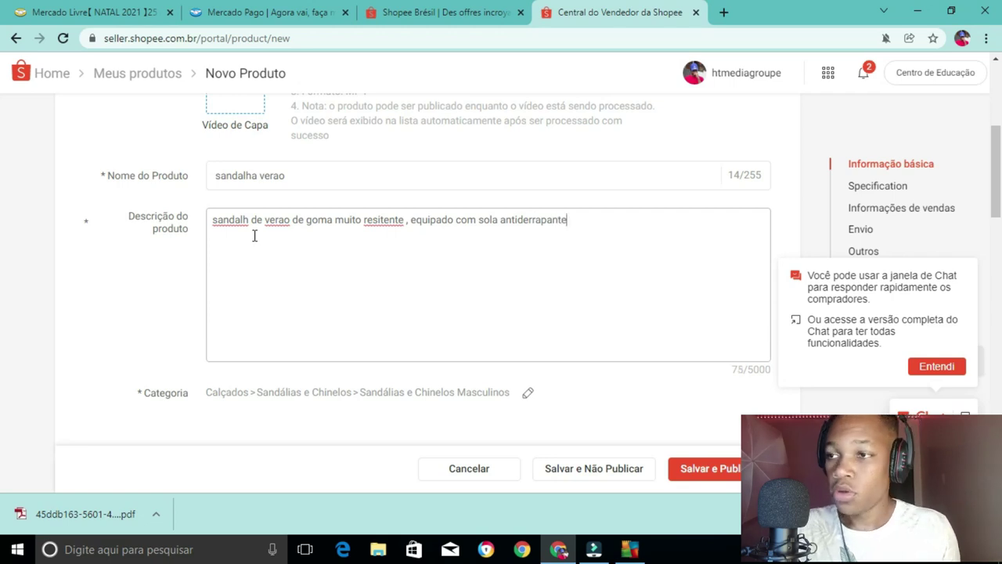
pyautogui.click(250, 220)
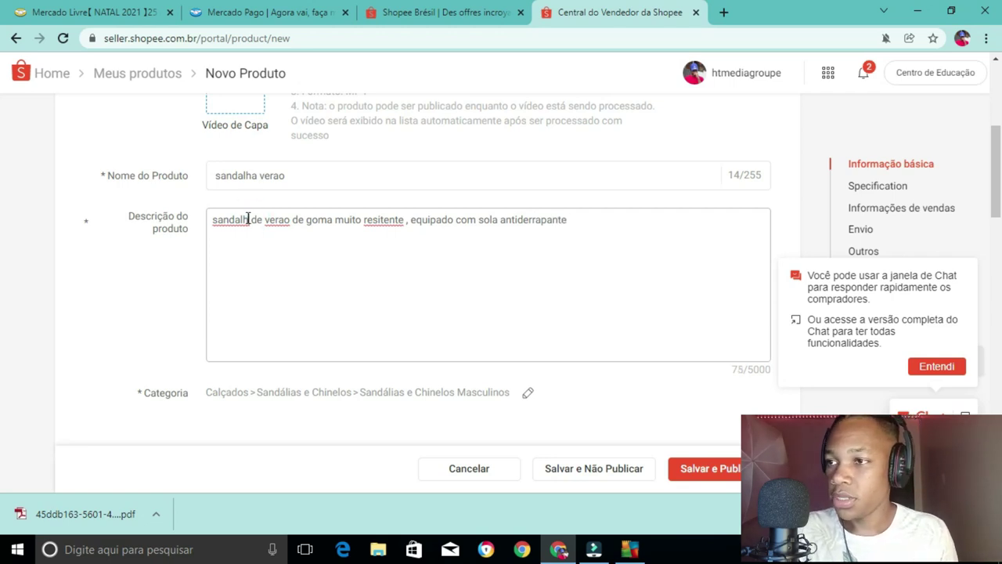
pyautogui.write('a')
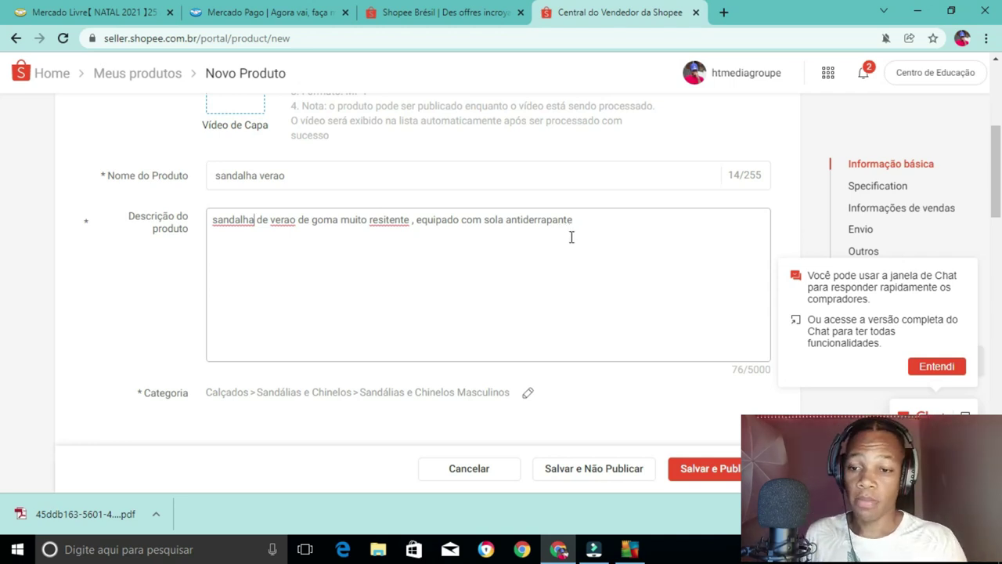
# - Set the Marca field in the Specification section to 'yoyi'
pyautogui.scroll(-4, 454, 186)
pyautogui.scroll(2, 430, 185)
pyautogui.scroll(-1, 398, 192)
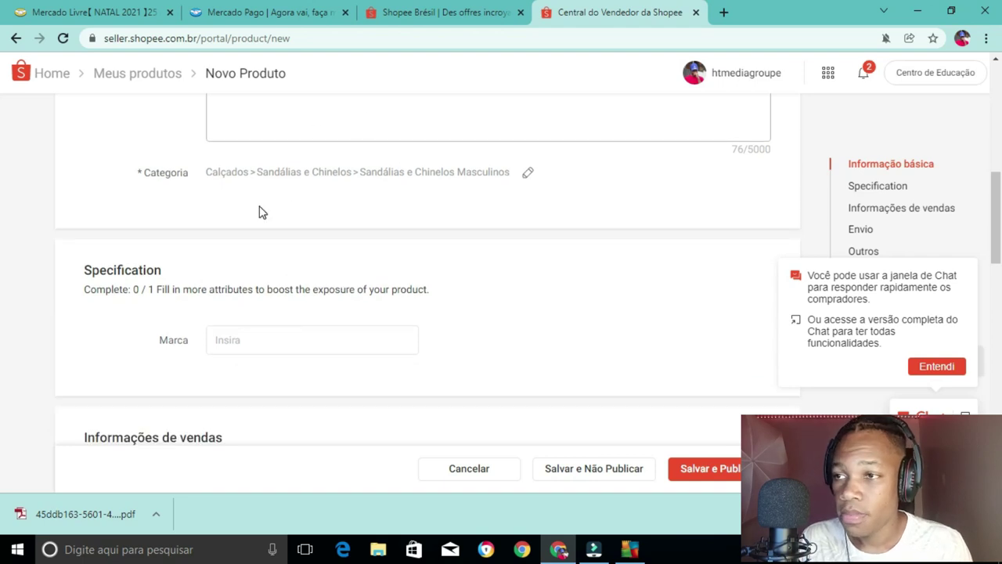
pyautogui.scroll(-1, 262, 213)
pyautogui.click(251, 266)
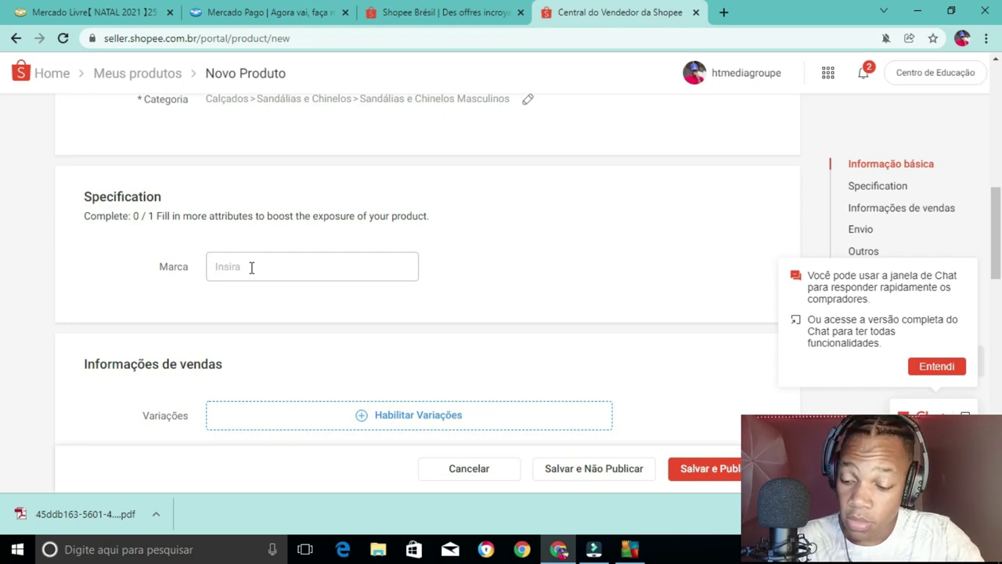
pyautogui.write('yoyi')
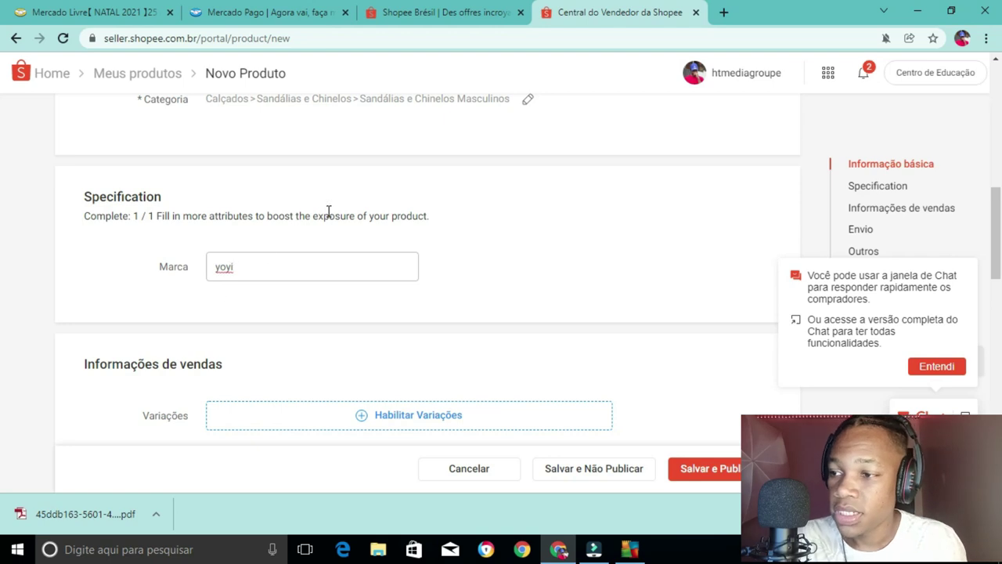
pyautogui.scroll(-2, 369, 181)
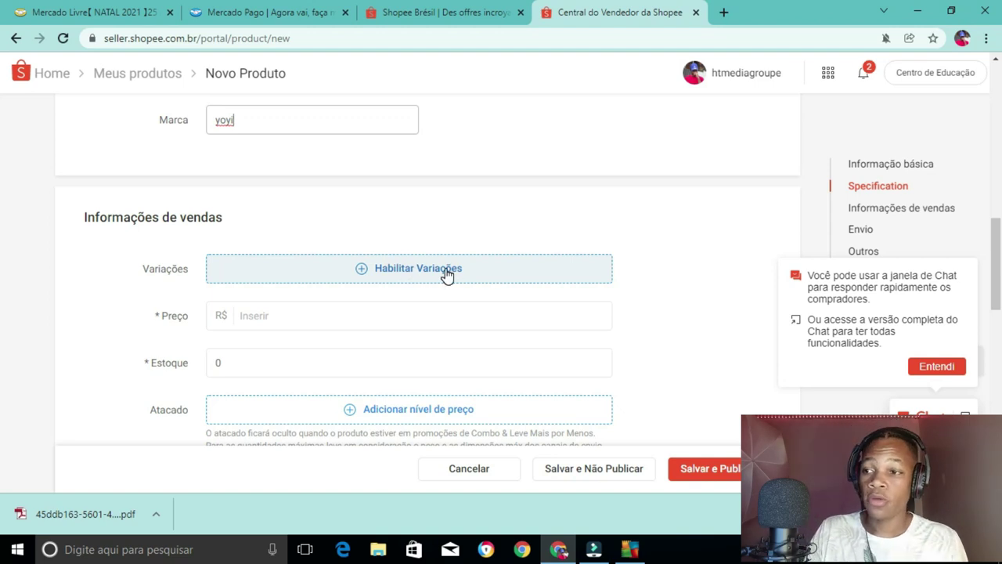
# - Enable variations and name Variação 1 'cor'
pyautogui.click(391, 272)
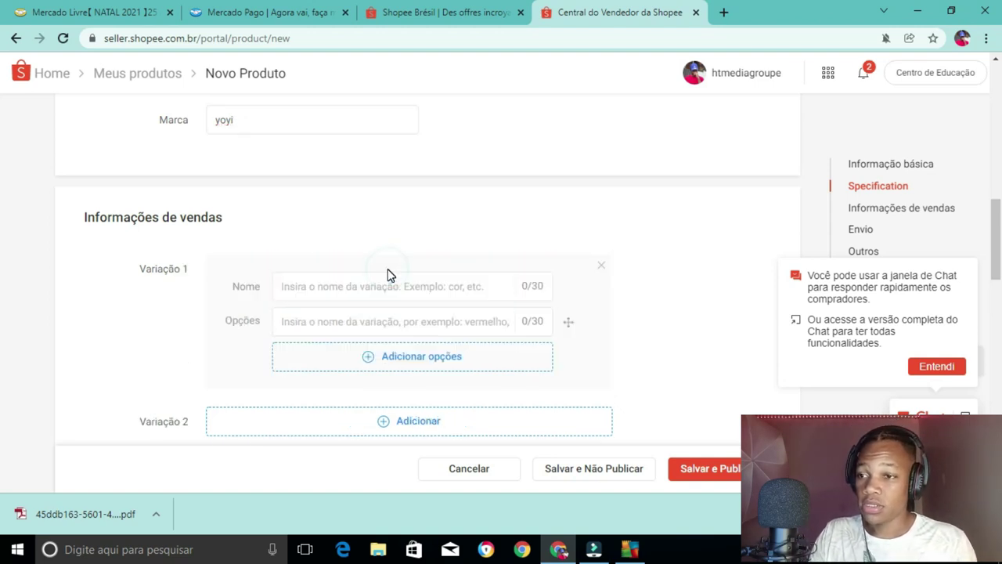
pyautogui.click(302, 284)
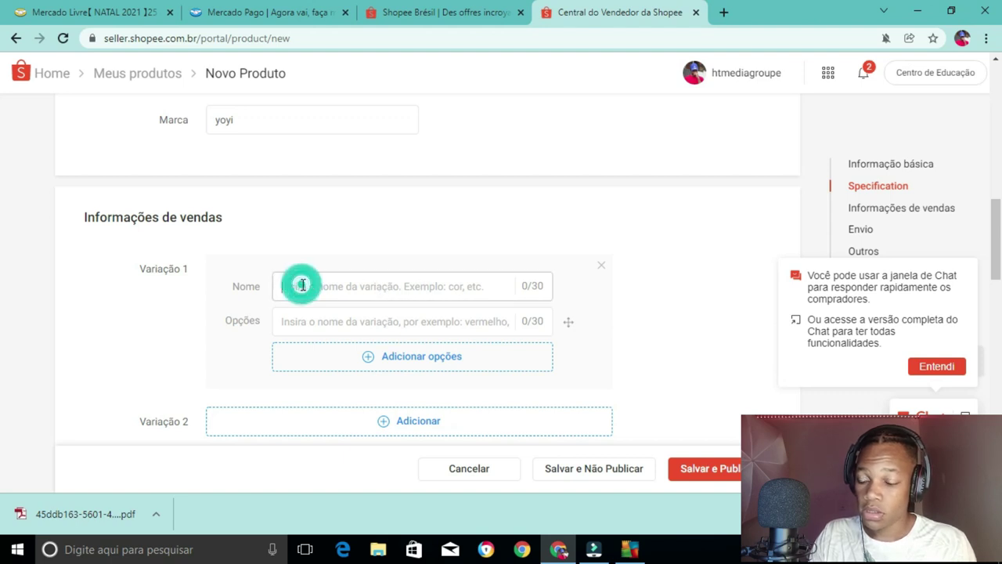
pyautogui.write('cor')
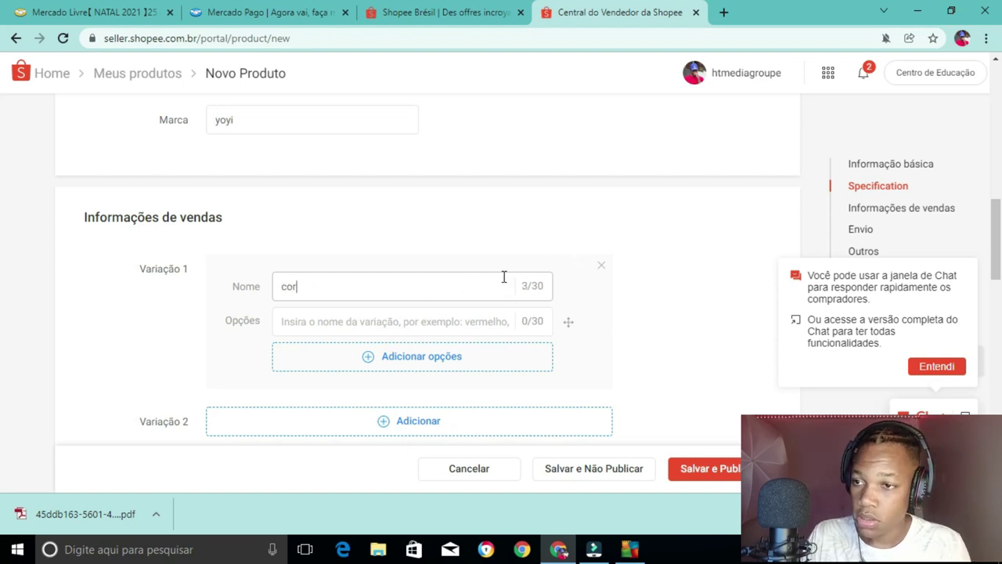
# - Add the colour options 'preto' and 'vermelho' to Variação 1
pyautogui.click(341, 319)
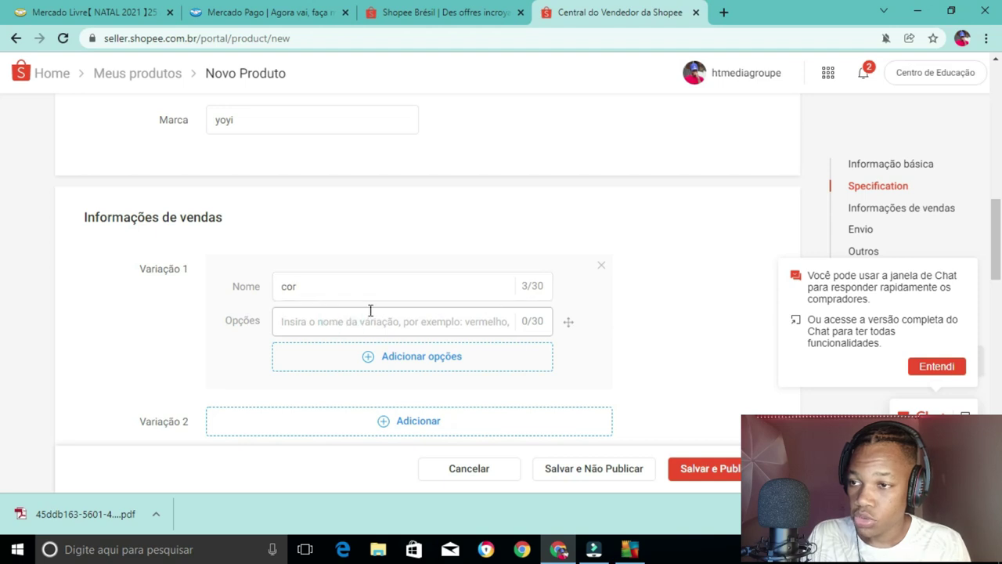
pyautogui.write('p')
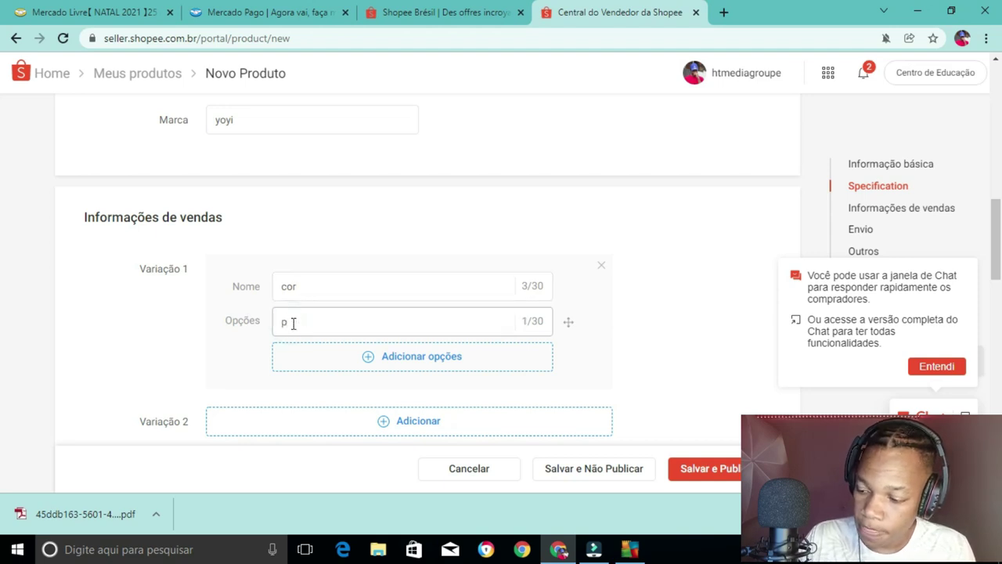
pyautogui.write('reto')
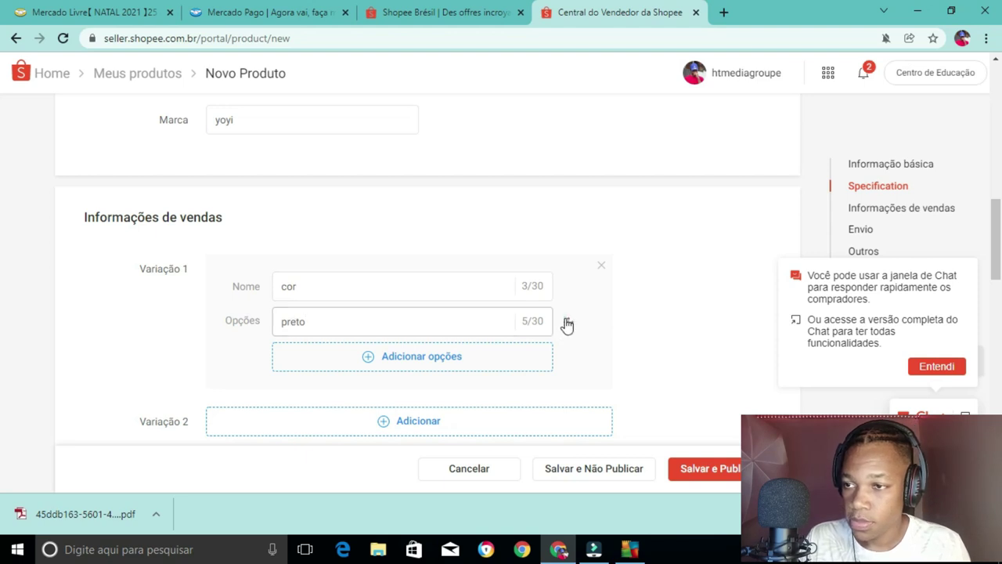
pyautogui.moveTo(564, 335)
pyautogui.mouseDown()
pyautogui.moveTo(566, 326)
pyautogui.moveTo(560, 332)
pyautogui.mouseUp()
pyautogui.click(471, 352)
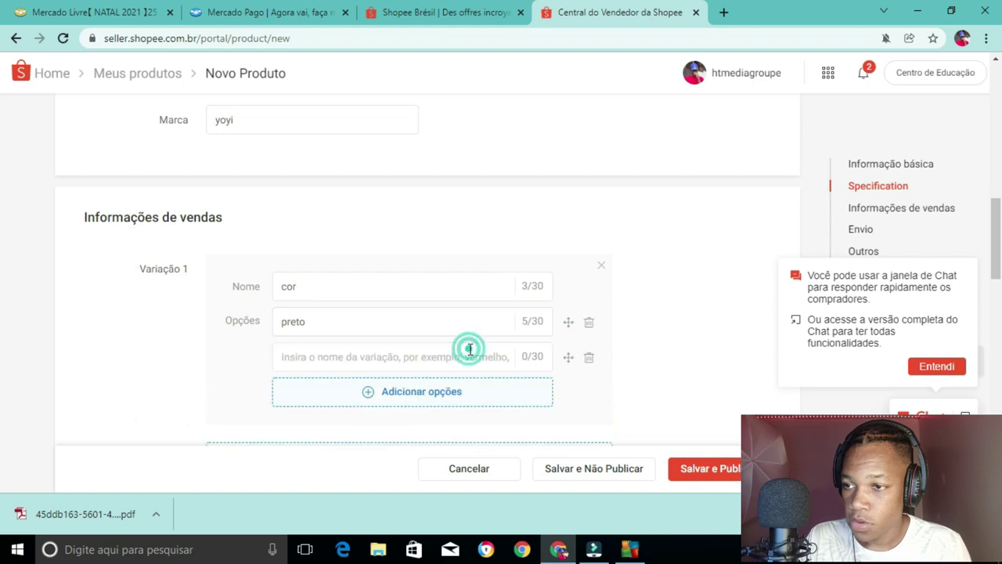
pyautogui.click(286, 356)
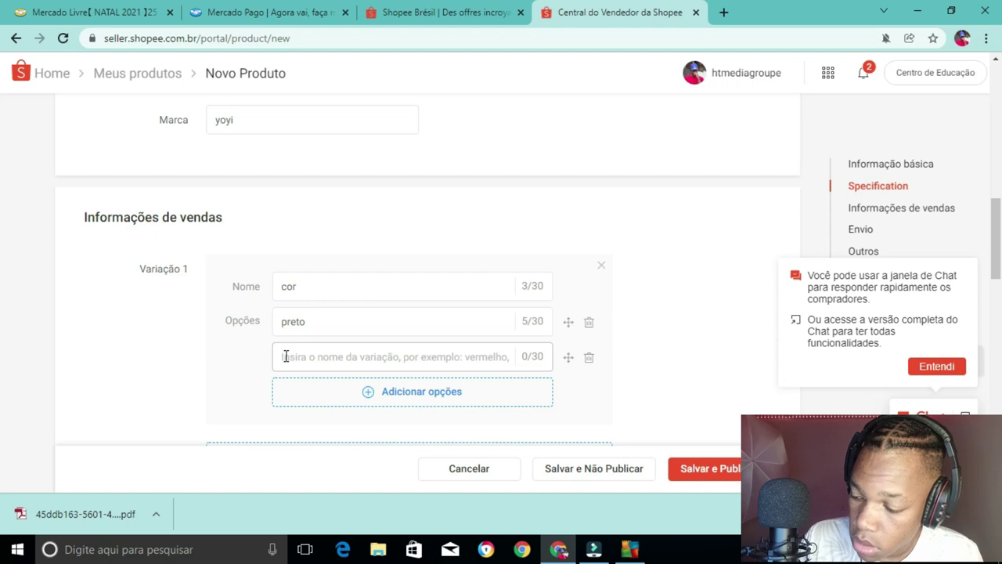
pyautogui.write('ver')
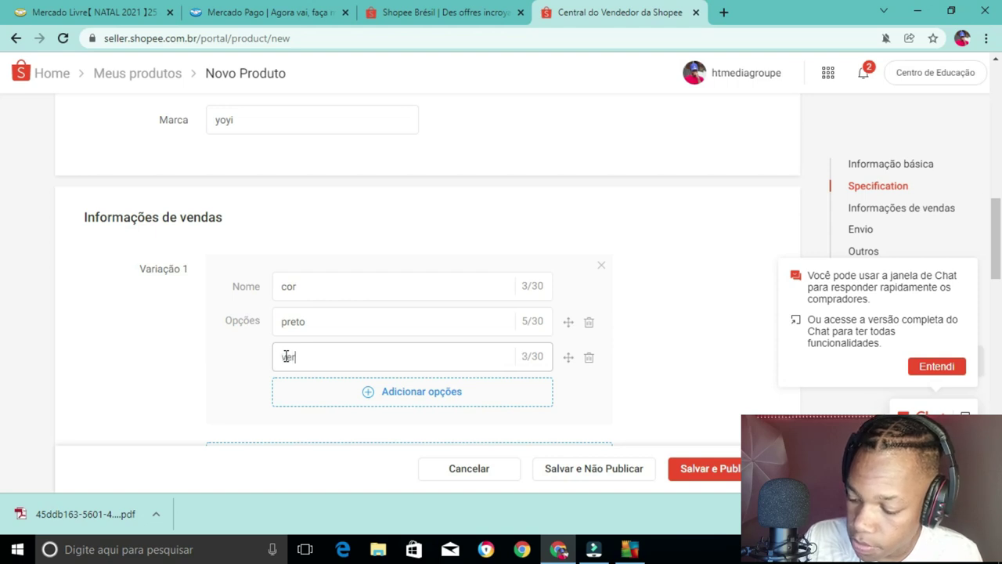
pyautogui.write('melho')
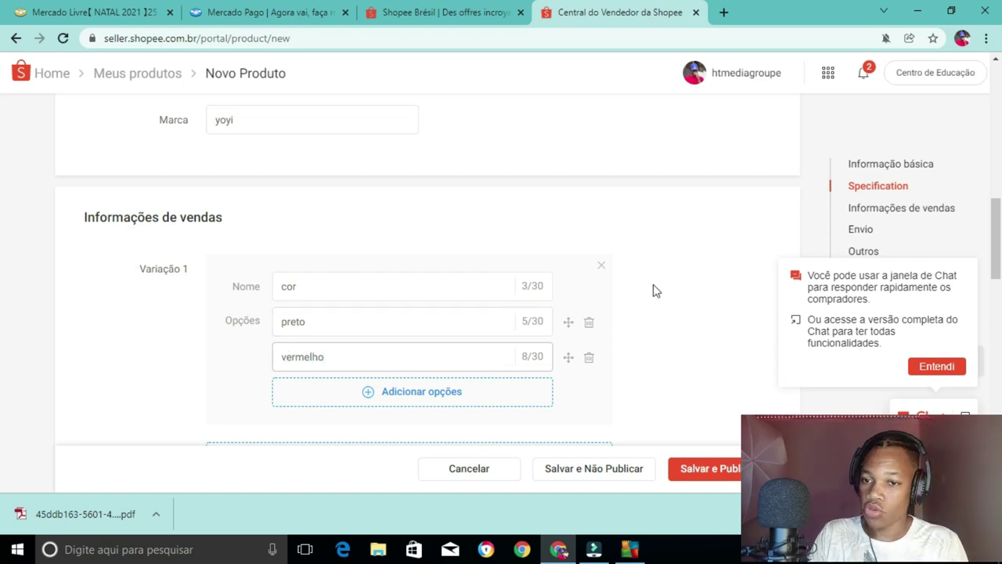
pyautogui.scroll(-3, 652, 289)
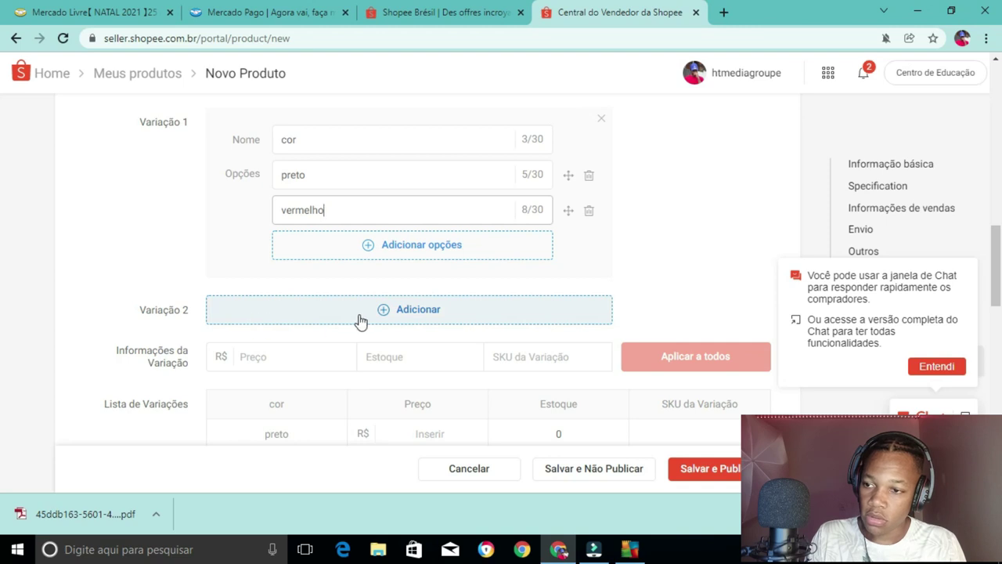
pyautogui.scroll(-1, 360, 321)
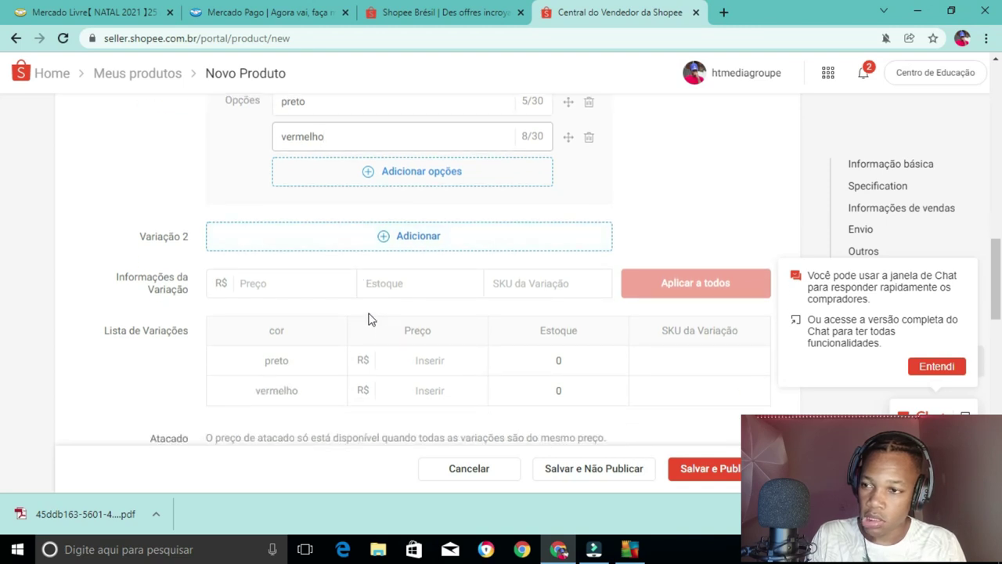
# - Add Variação 2 named 'tamaho' with the size option '36'
pyautogui.scroll(1, 372, 315)
pyautogui.click(384, 309)
pyautogui.click(340, 328)
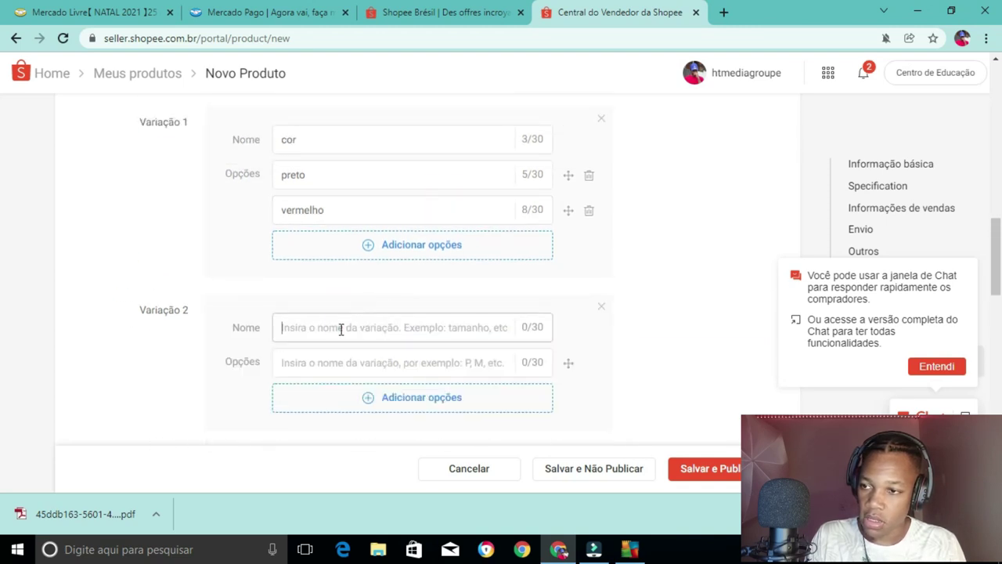
pyautogui.write('ta')
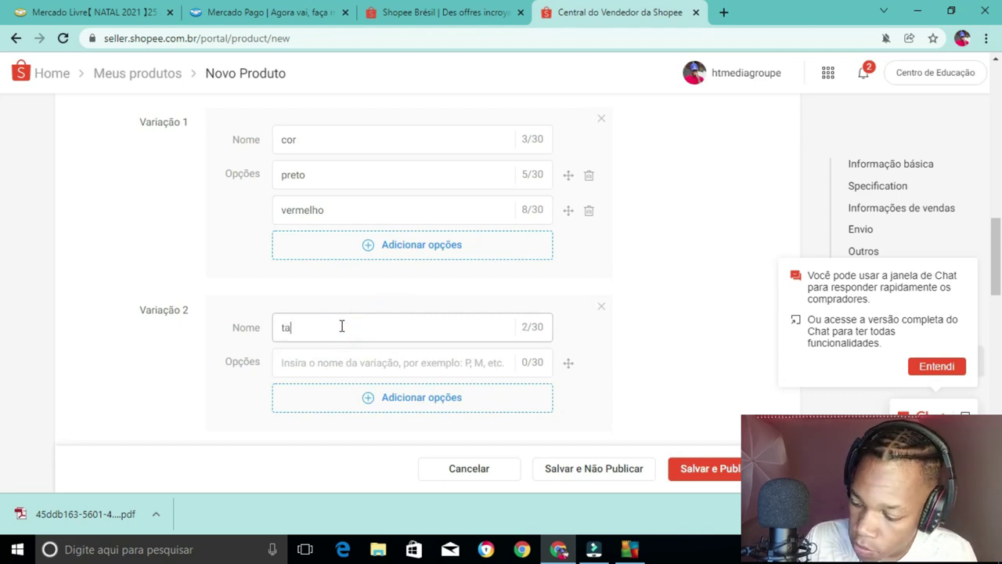
pyautogui.write('maho')
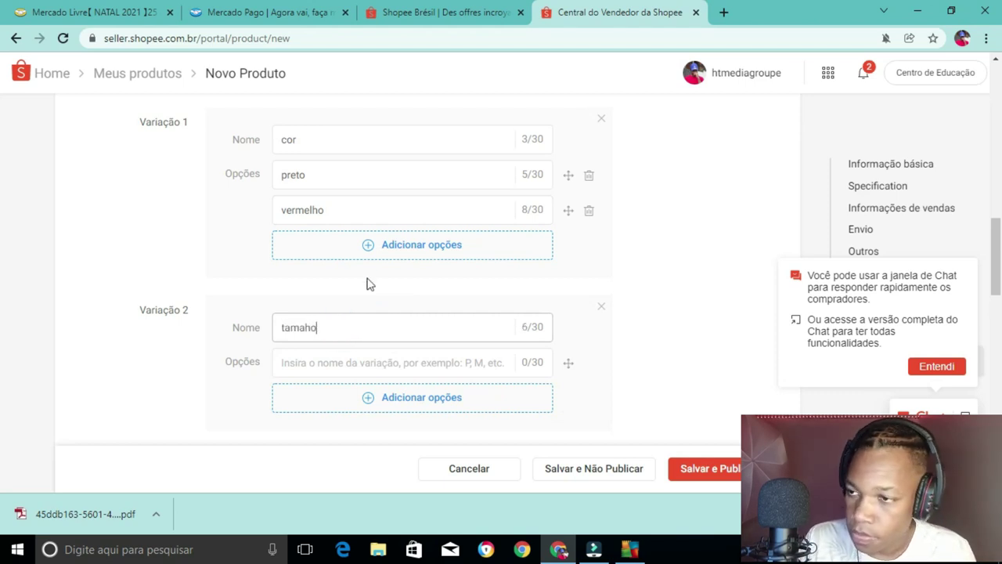
pyautogui.scroll(-1, 312, 278)
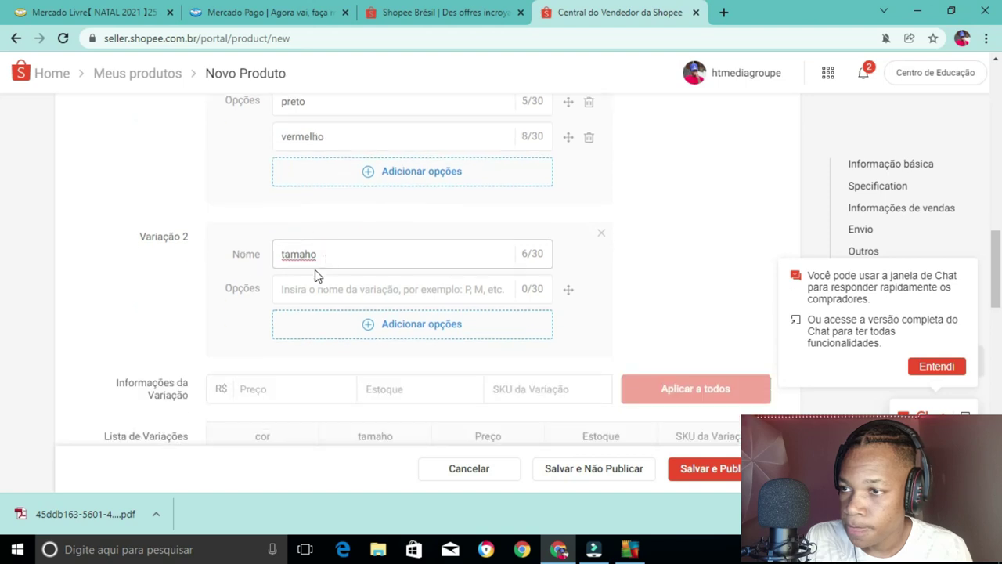
pyautogui.click(344, 286)
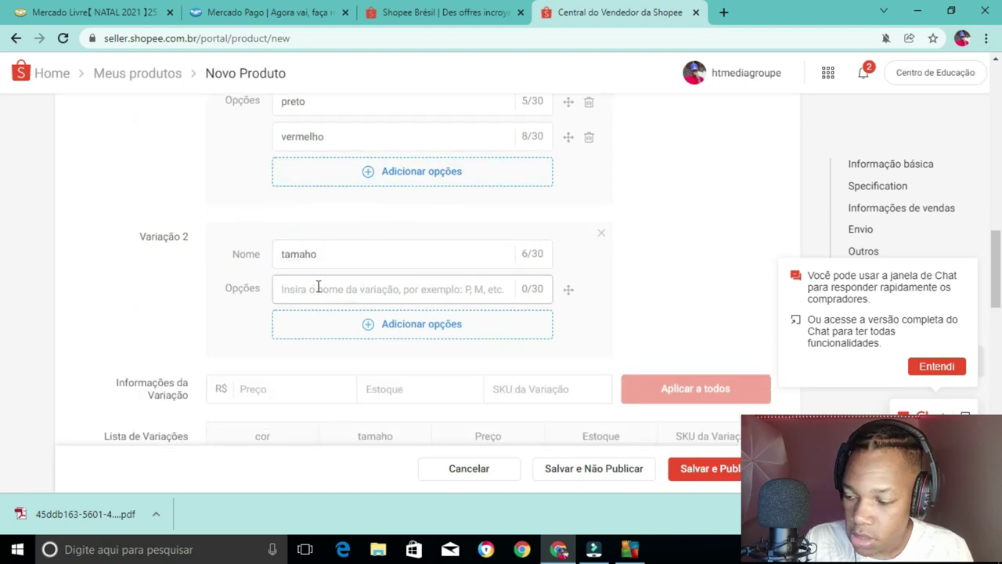
pyautogui.write('36')
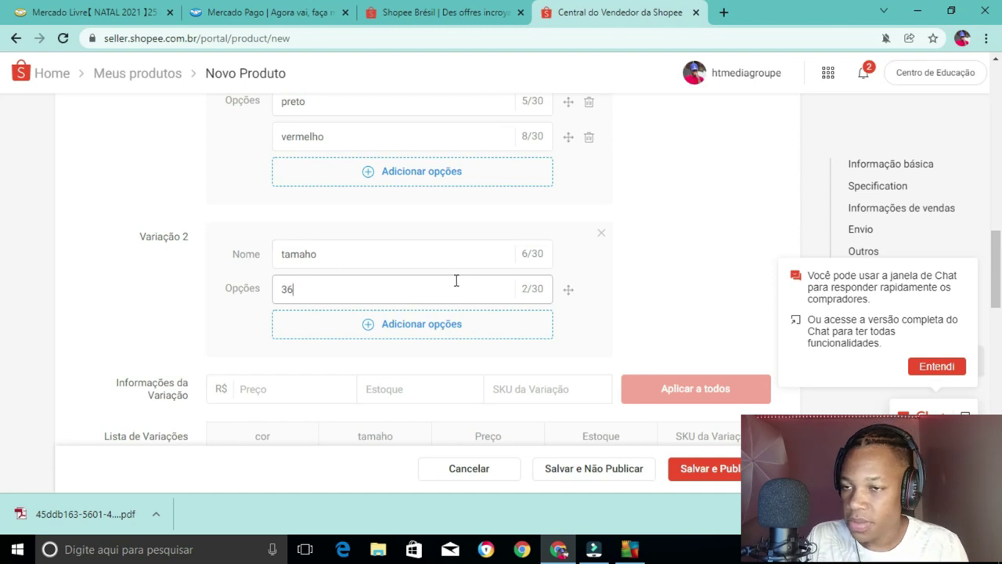
pyautogui.scroll(-1, 368, 254)
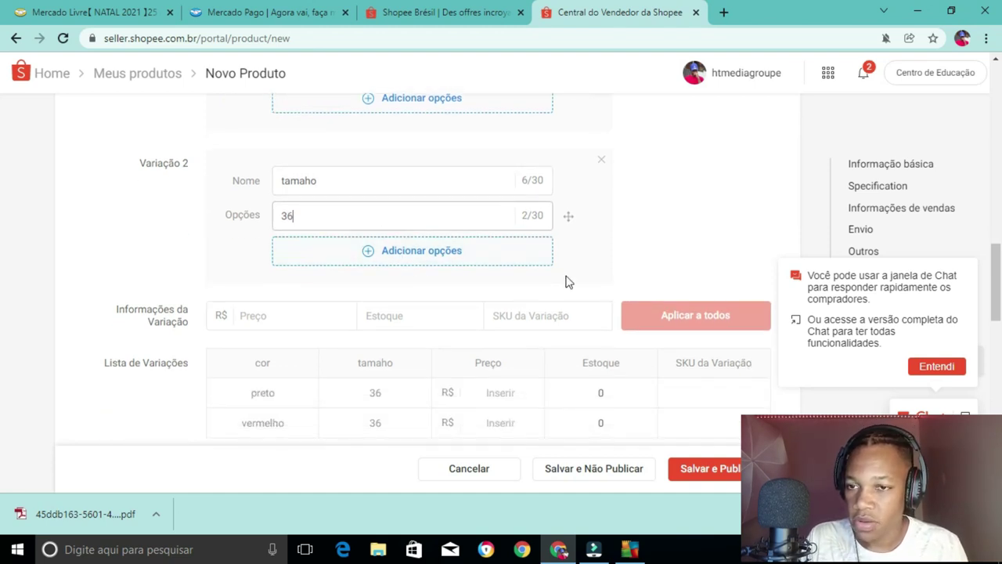
# - Enter price 169,99 and stock 5, and apply them to all variations
pyautogui.click(285, 315)
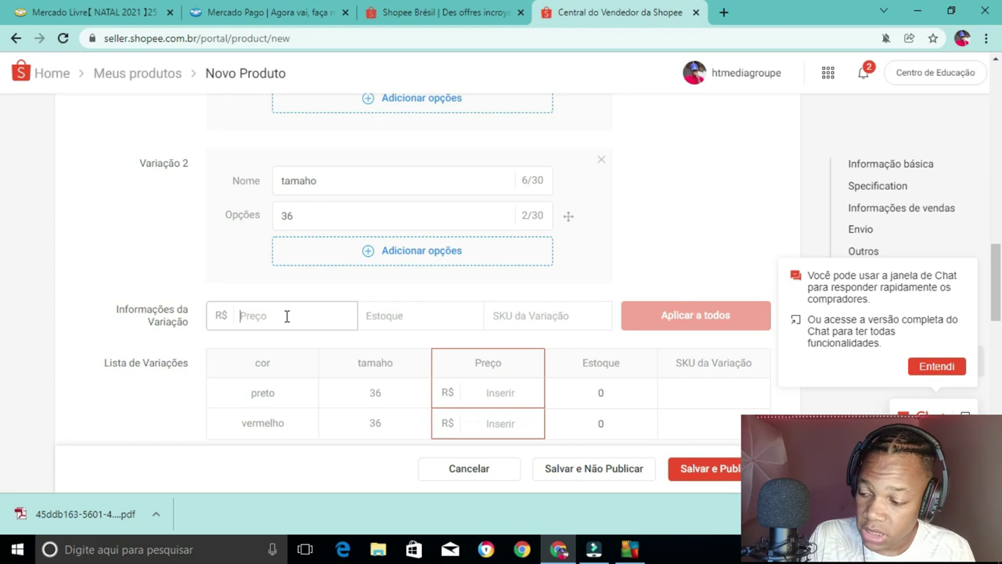
pyautogui.write('16')
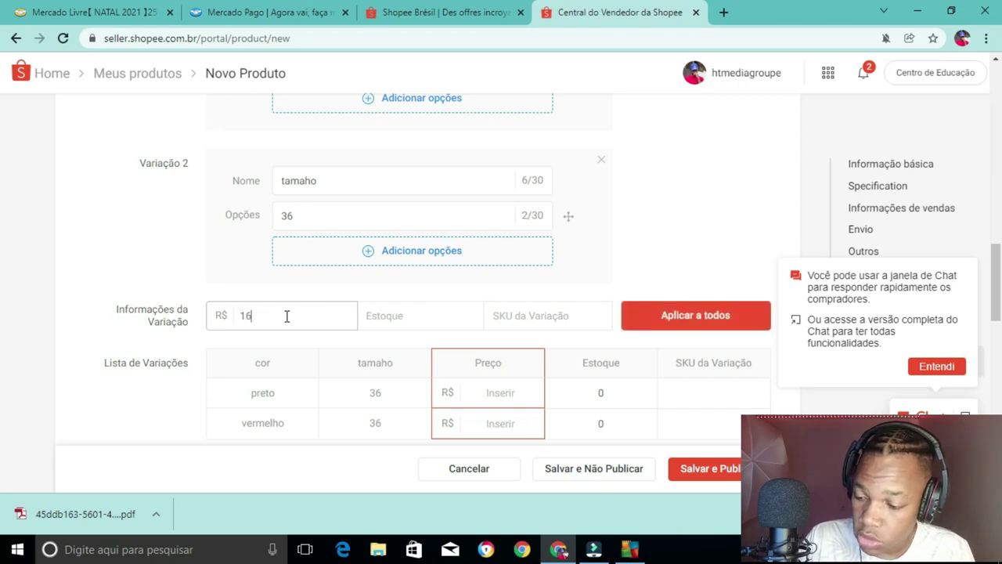
pyautogui.write('9,9')
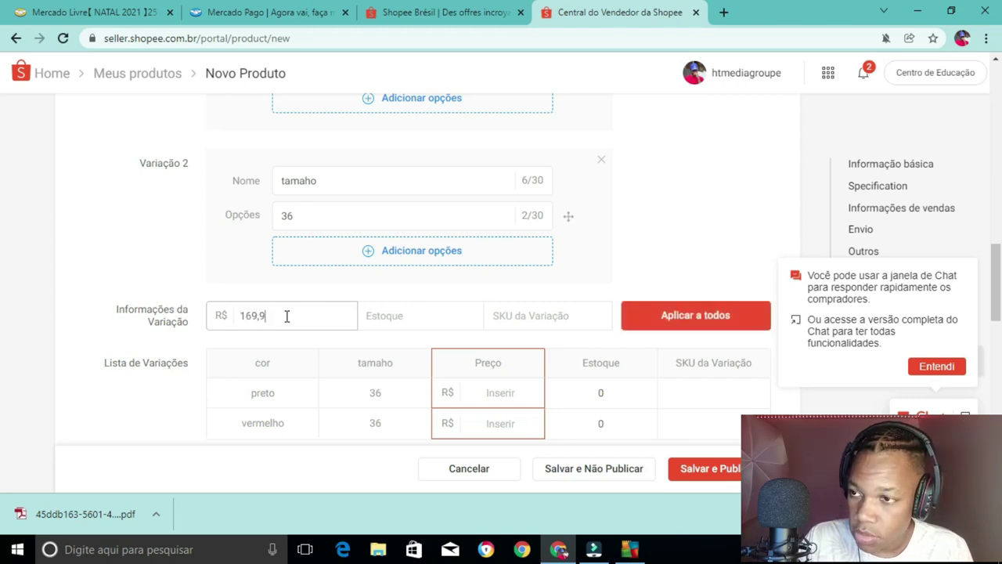
pyautogui.write('9')
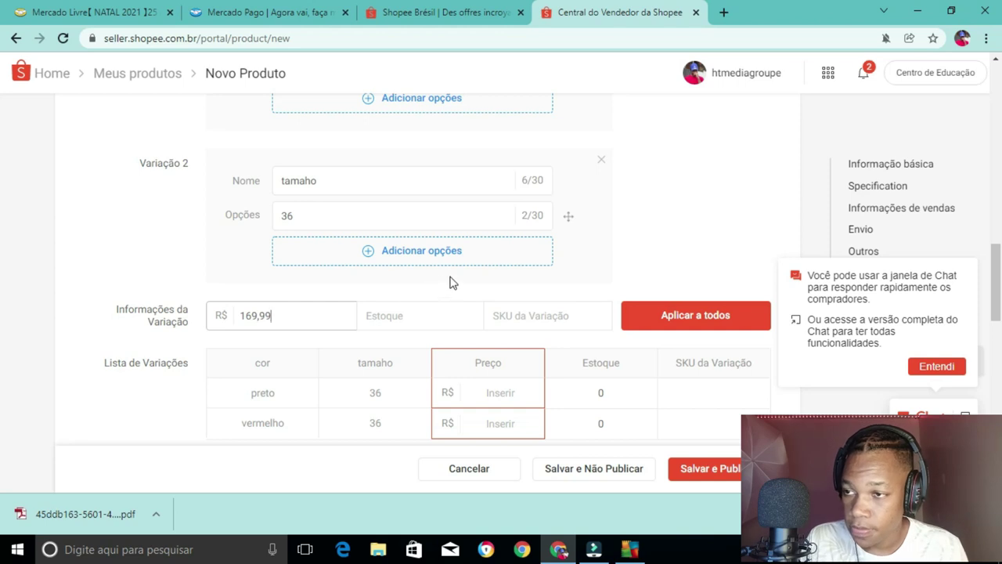
pyautogui.click(426, 315)
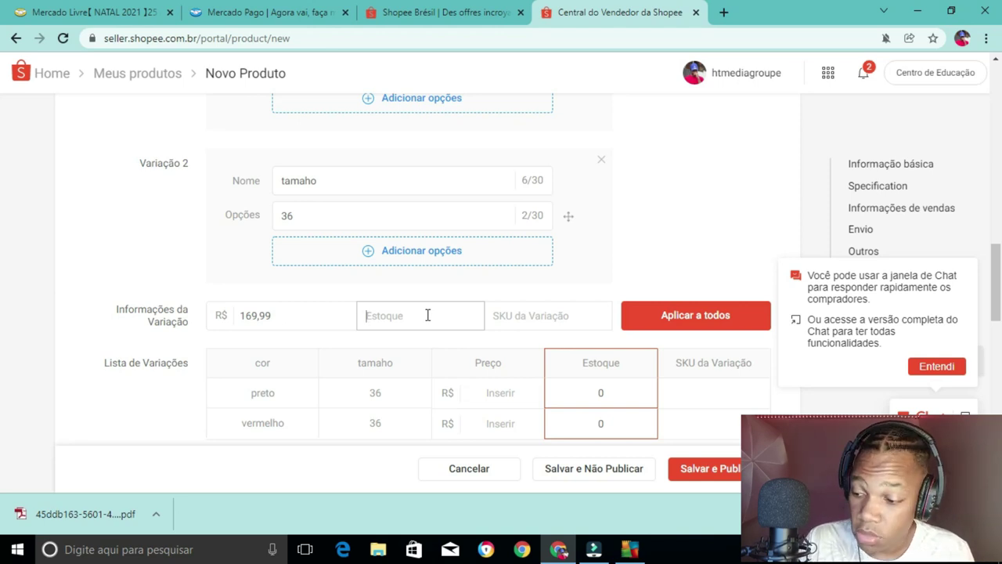
pyautogui.write('5')
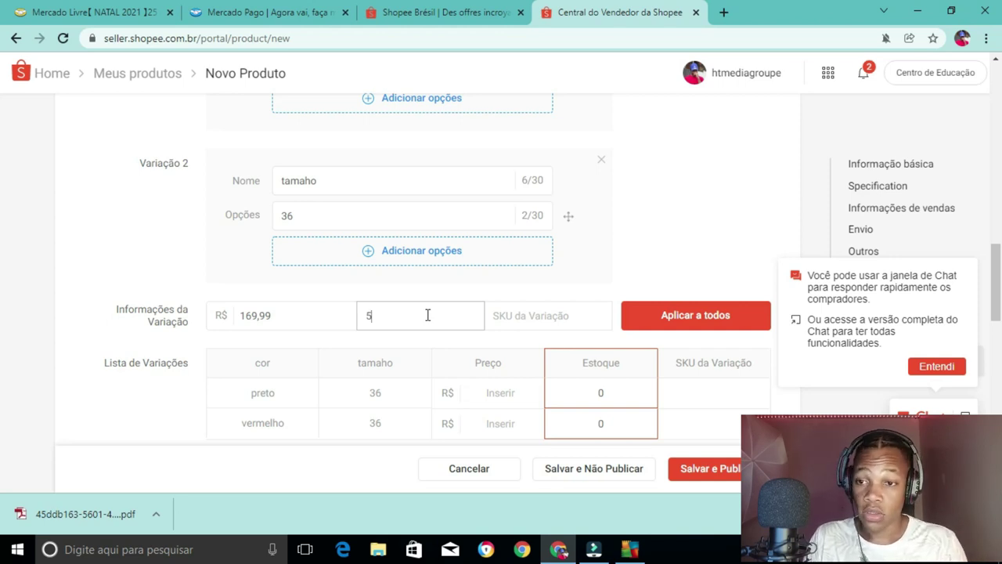
pyautogui.scroll(-1, 619, 316)
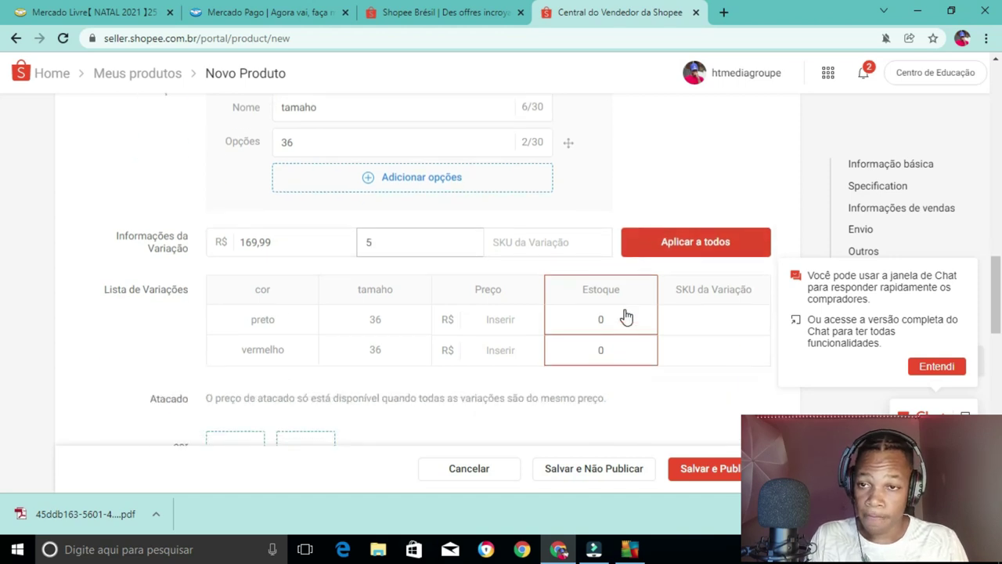
pyautogui.scroll(1, 627, 316)
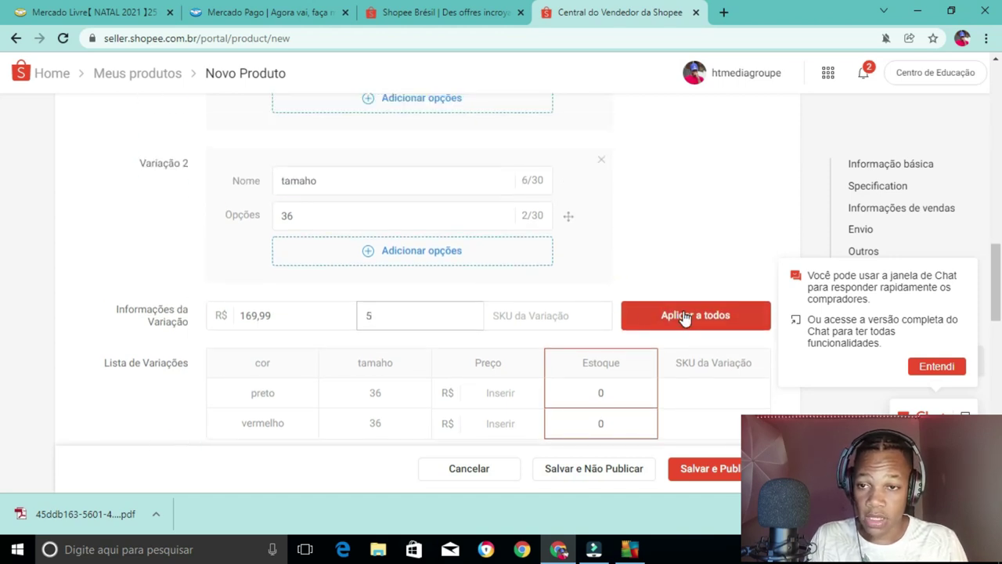
pyautogui.click(671, 320)
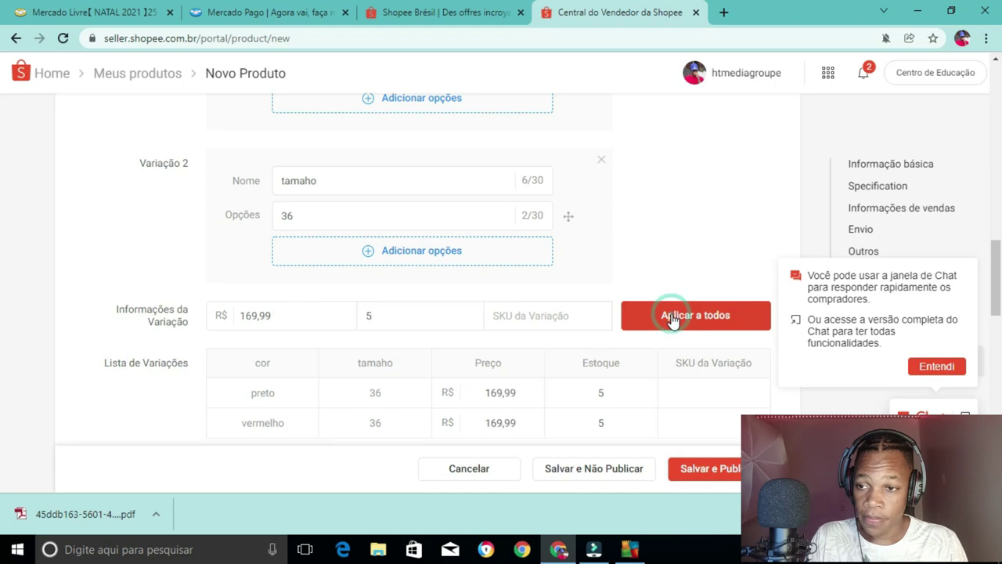
pyautogui.scroll(-1, 352, 360)
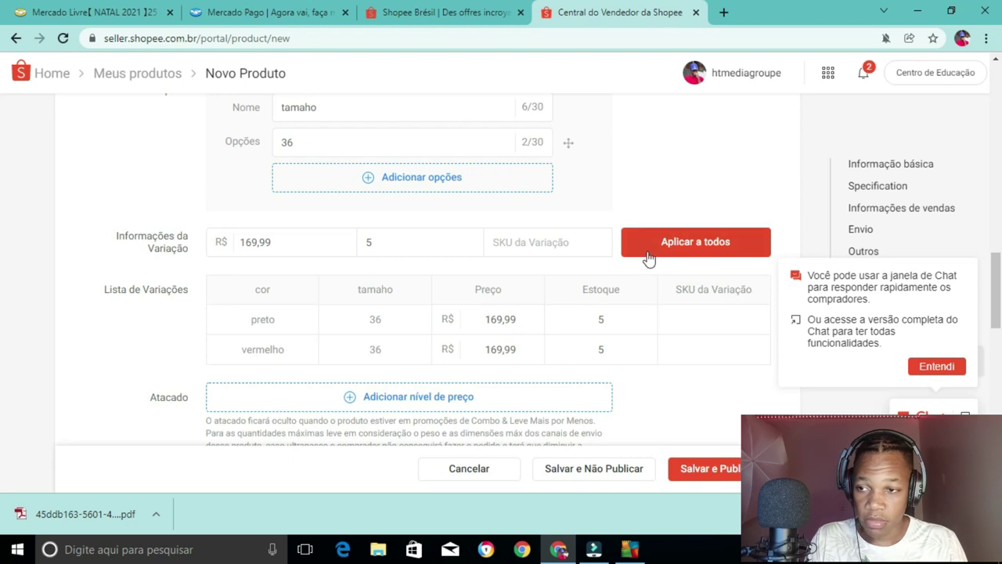
pyautogui.scroll(-1, 650, 257)
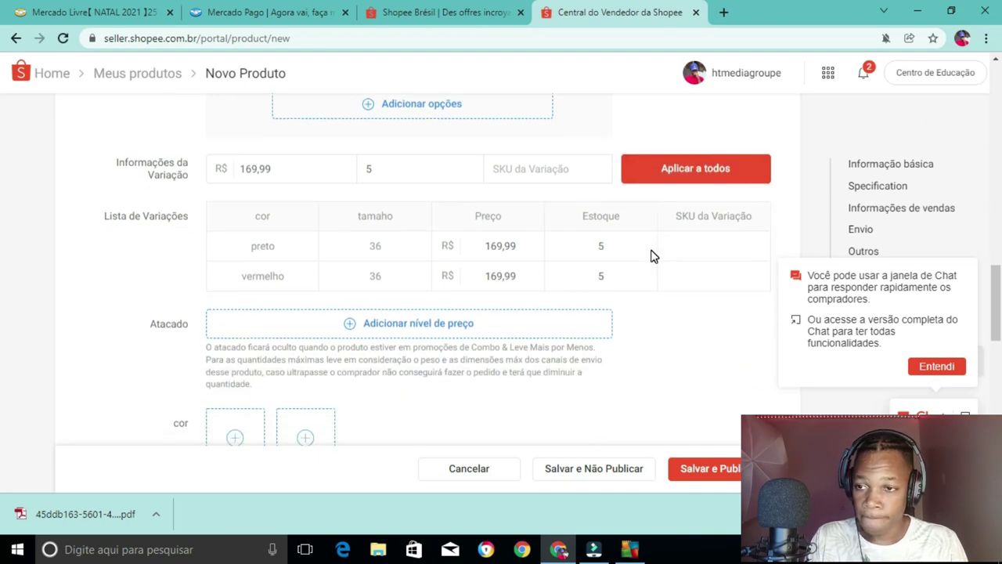
pyautogui.scroll(-1, 649, 257)
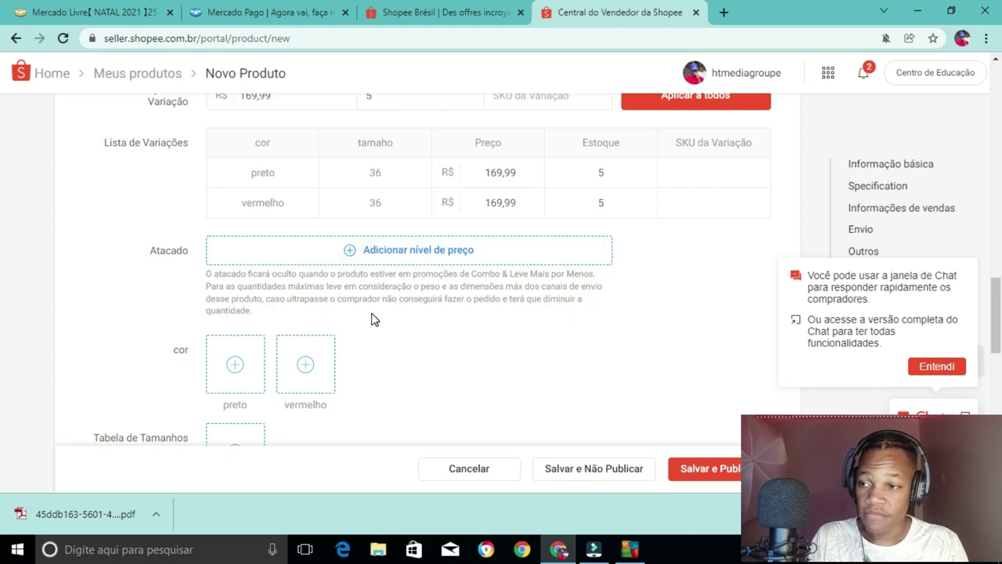
# - Scroll past the image slots and Tabela de Tamanhos to the Envio section
pyautogui.scroll(-1, 372, 318)
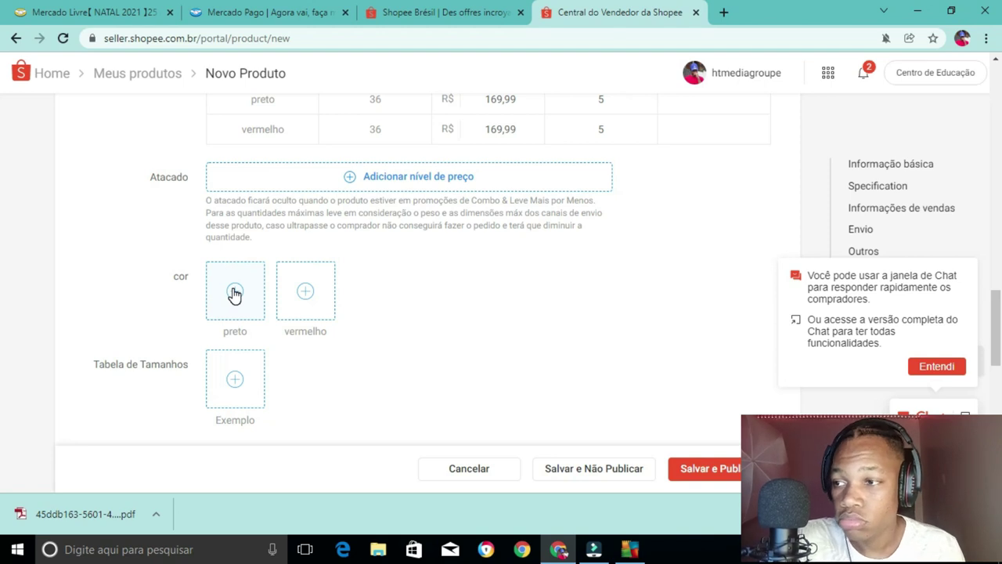
pyautogui.scroll(-3, 235, 294)
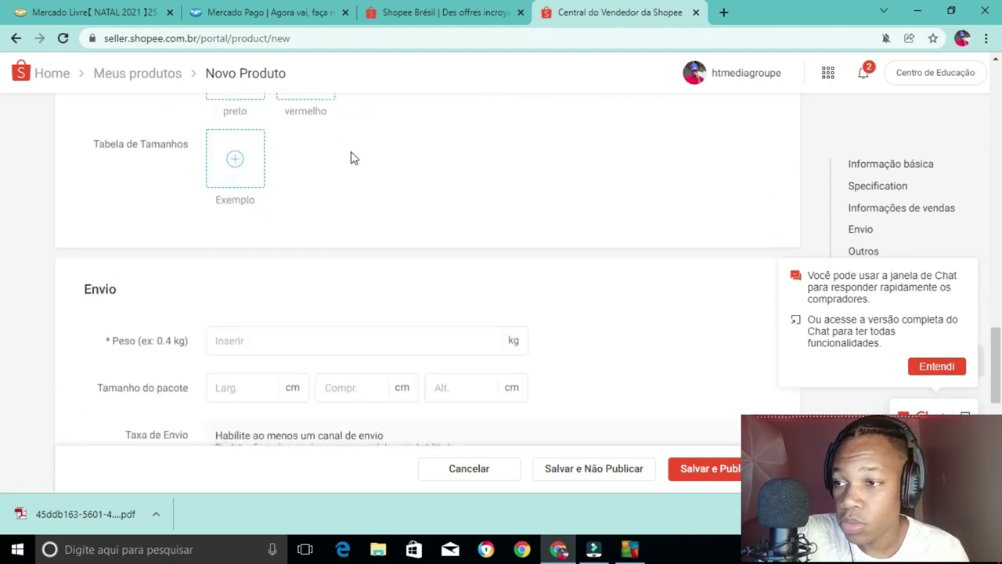
pyautogui.scroll(-1, 285, 182)
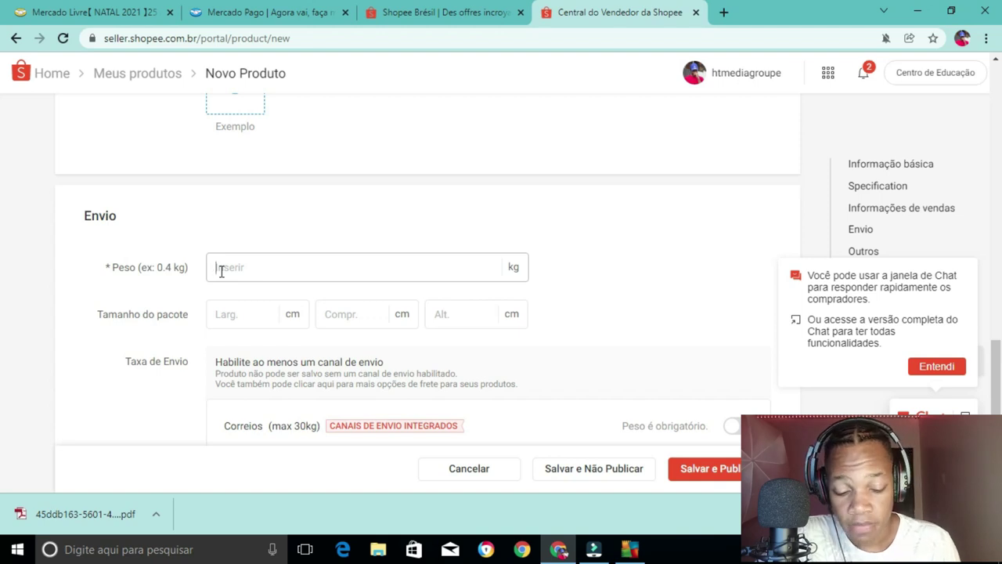
# - Set the package weight to 0.20 kg
pyautogui.write('0')
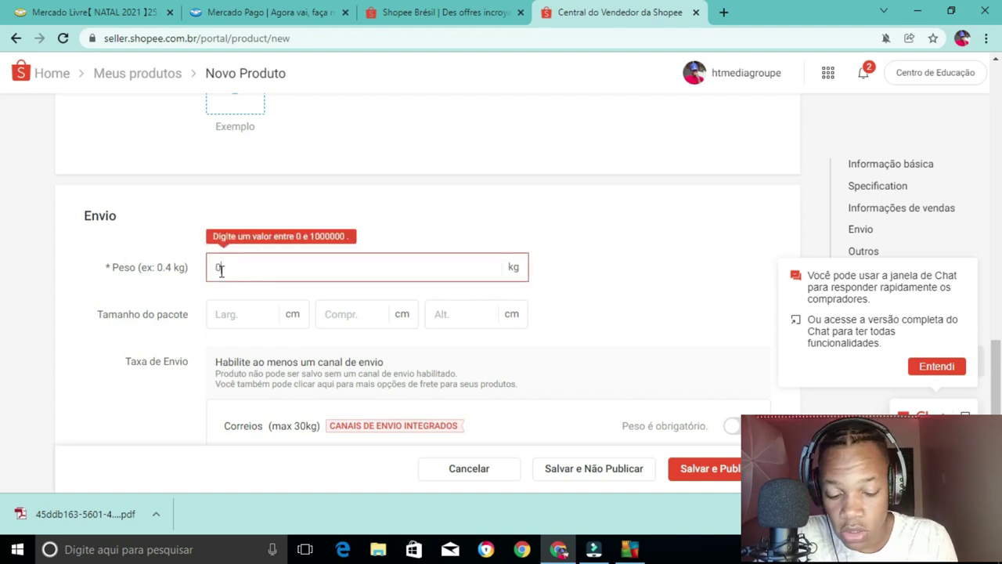
pyautogui.write('20')
pyautogui.scroll(1, 465, 282)
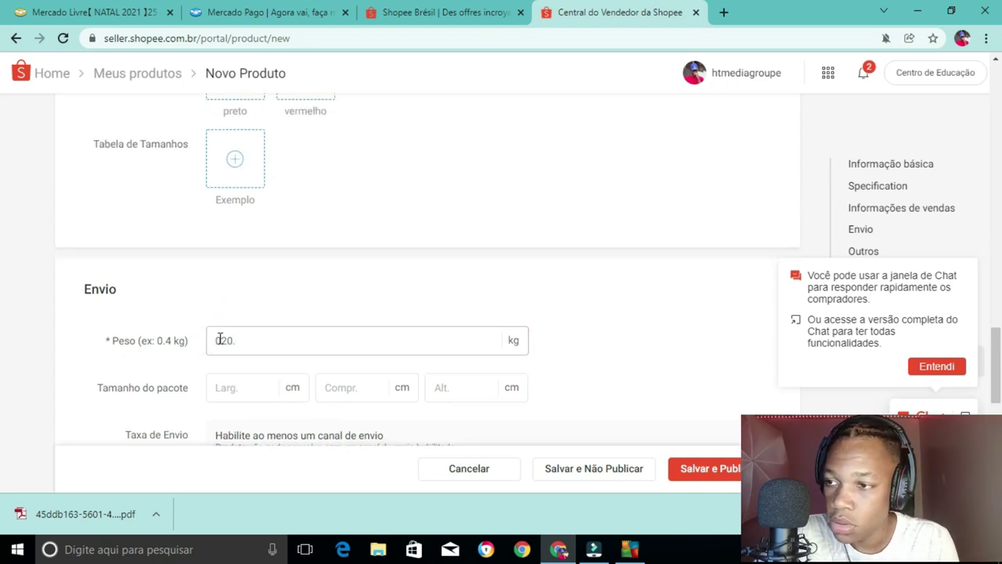
pyautogui.click(220, 337)
pyautogui.scroll(1, 219, 337)
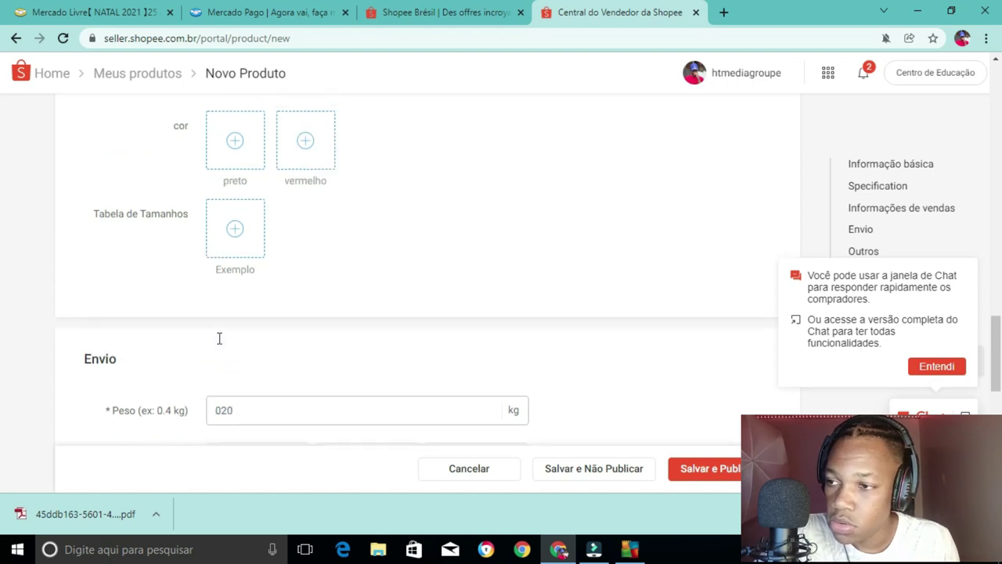
pyautogui.scroll(-2, 219, 376)
pyautogui.click(224, 266)
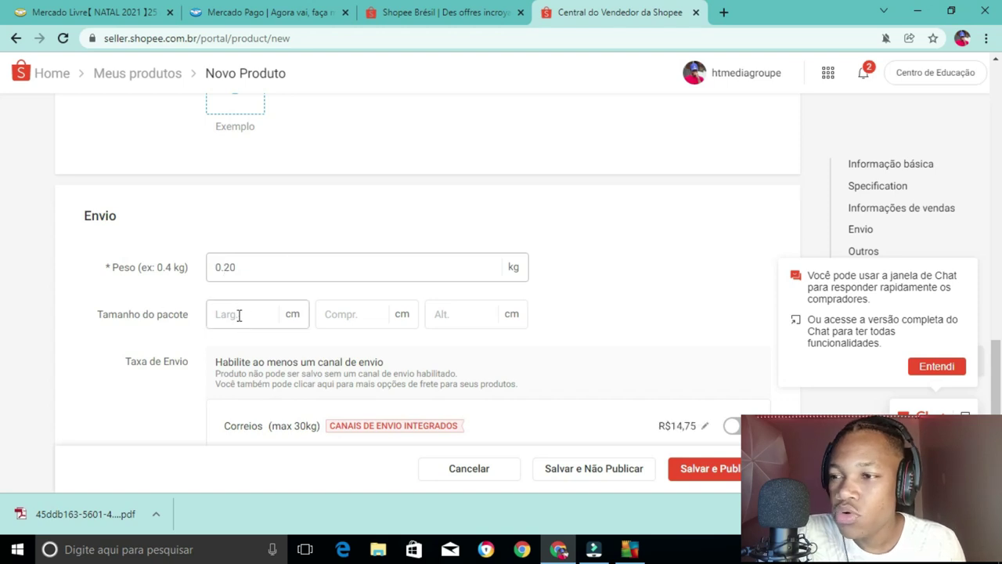
# - Enter package dimensions 10 × 20 × 10 cm (width, length, height)
pyautogui.click(266, 314)
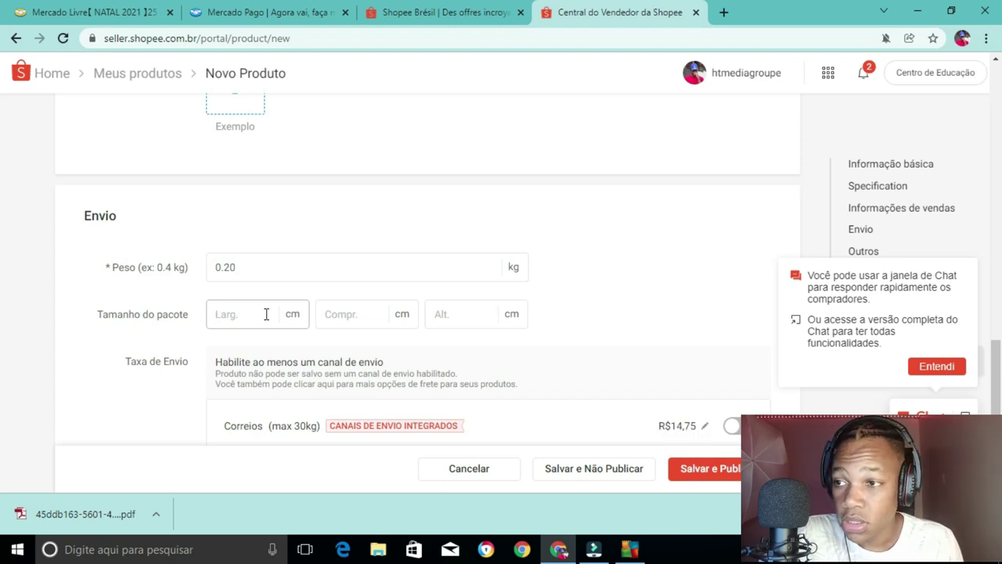
pyautogui.write('10')
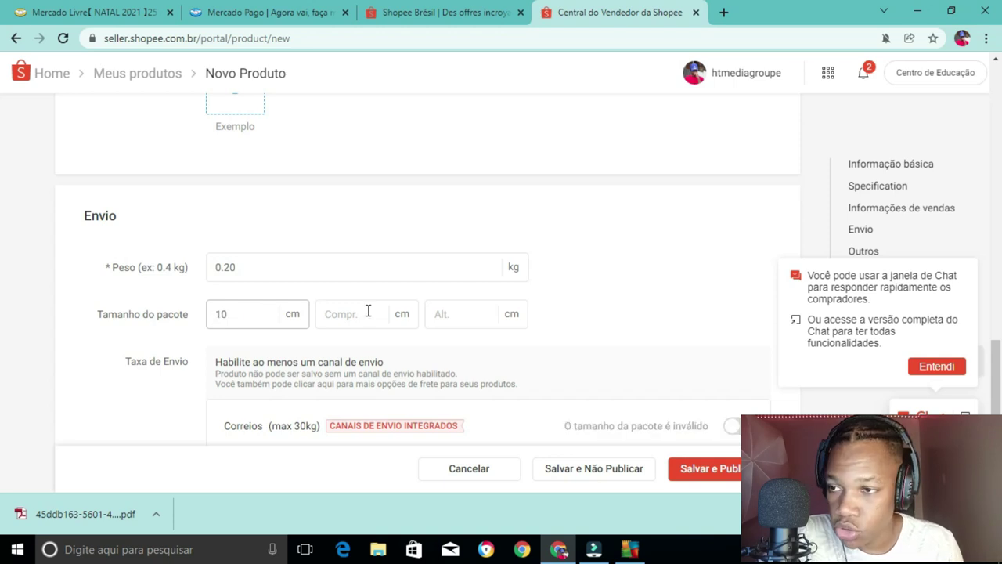
pyautogui.click(369, 314)
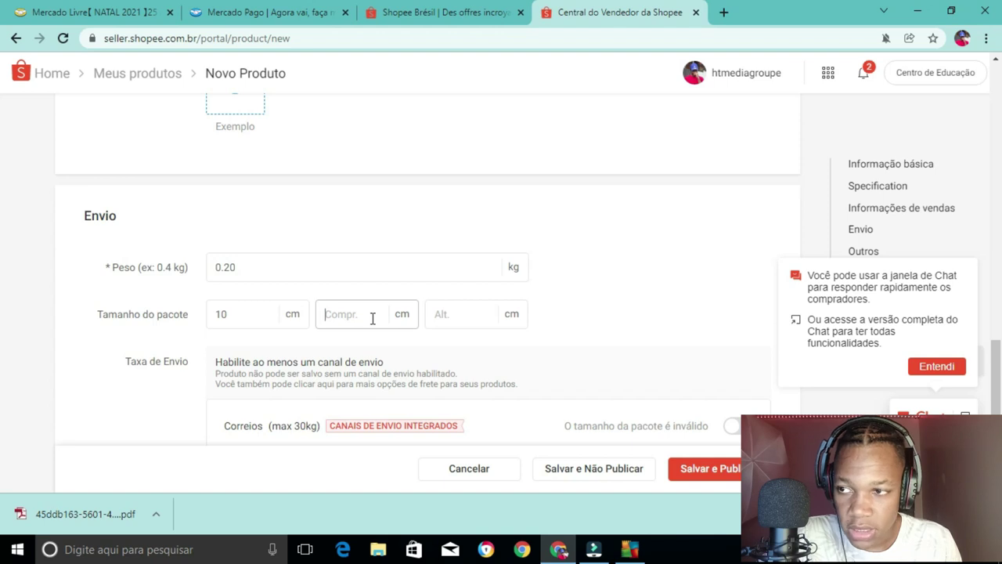
pyautogui.write('20')
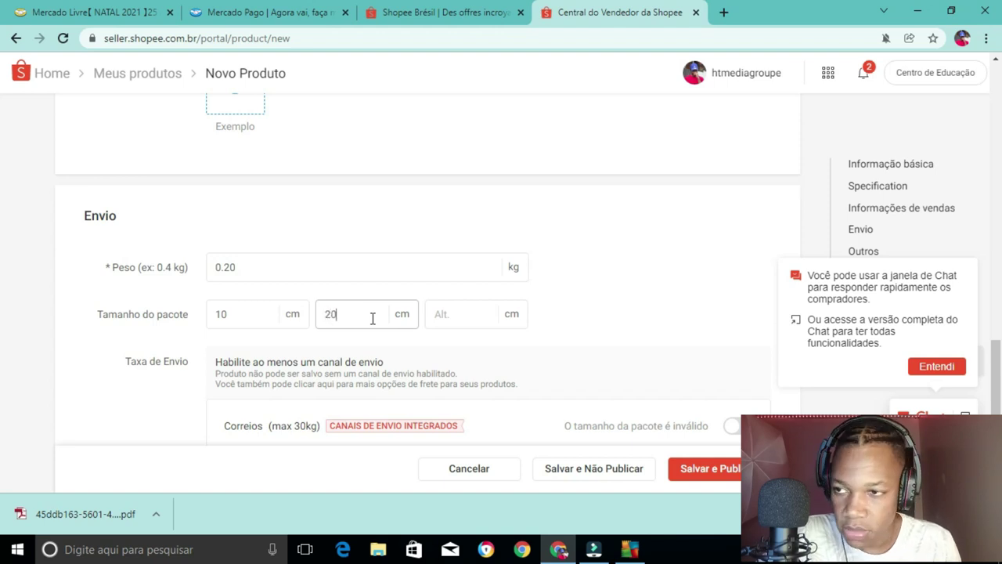
pyautogui.click(465, 321)
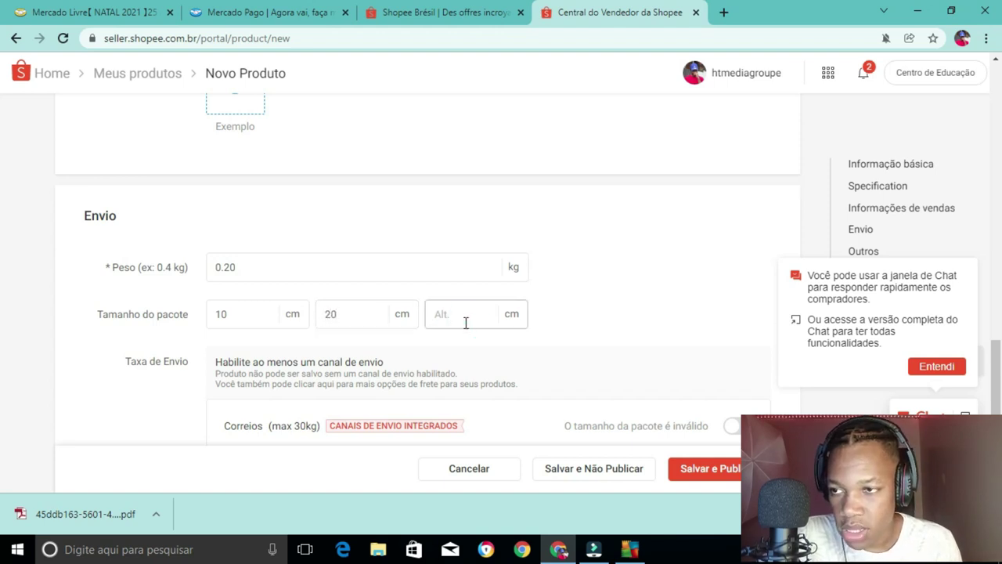
pyautogui.write('10')
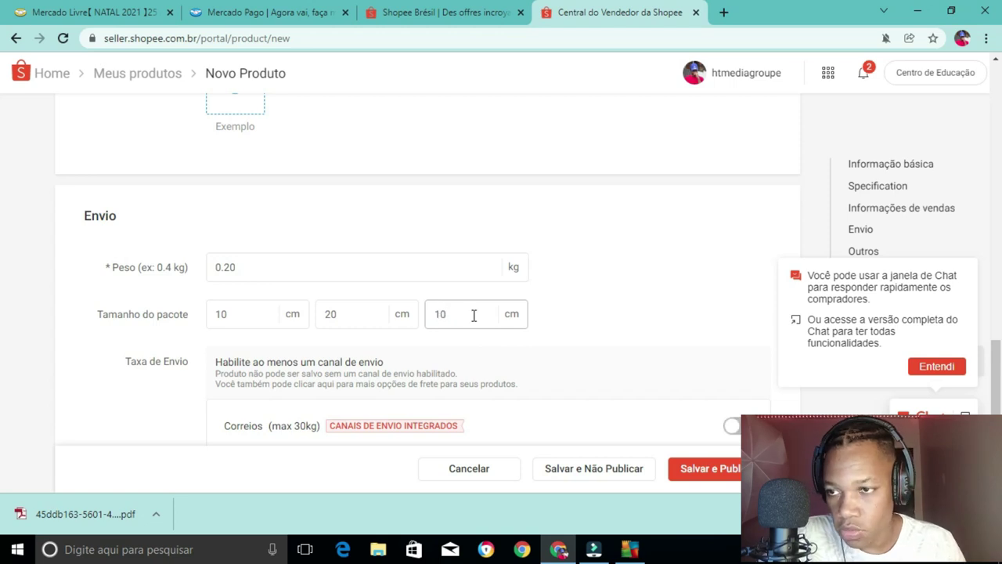
# - Enable the Correios shipping channel
pyautogui.scroll(-2, 427, 314)
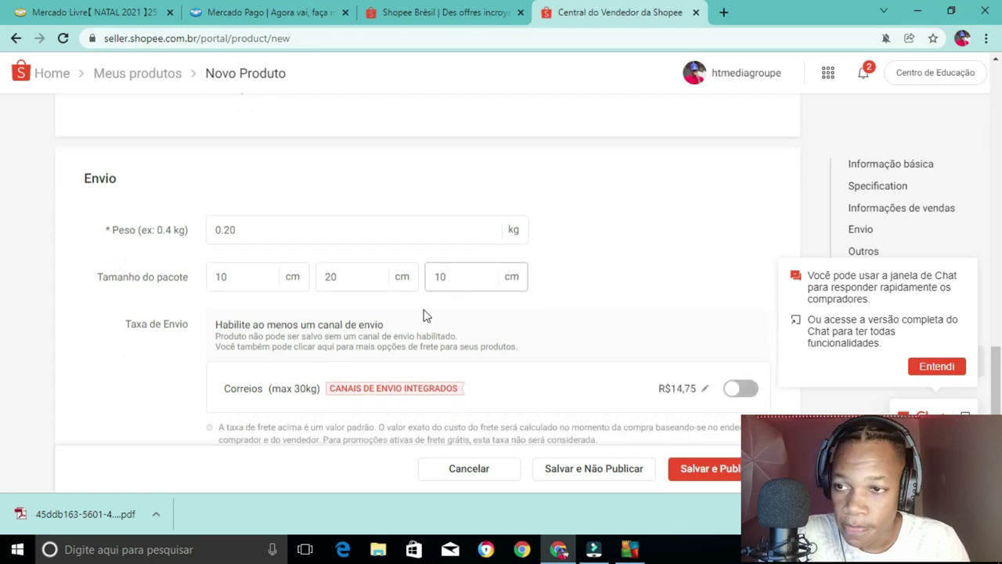
pyautogui.scroll(1, 373, 210)
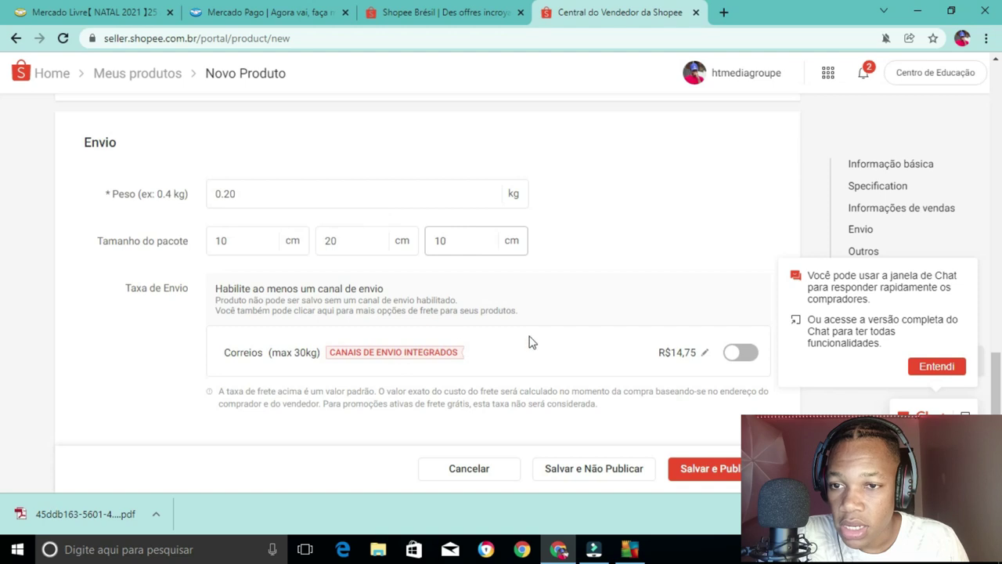
pyautogui.scroll(1, 530, 342)
pyautogui.scroll(-2, 555, 315)
pyautogui.scroll(1, 286, 188)
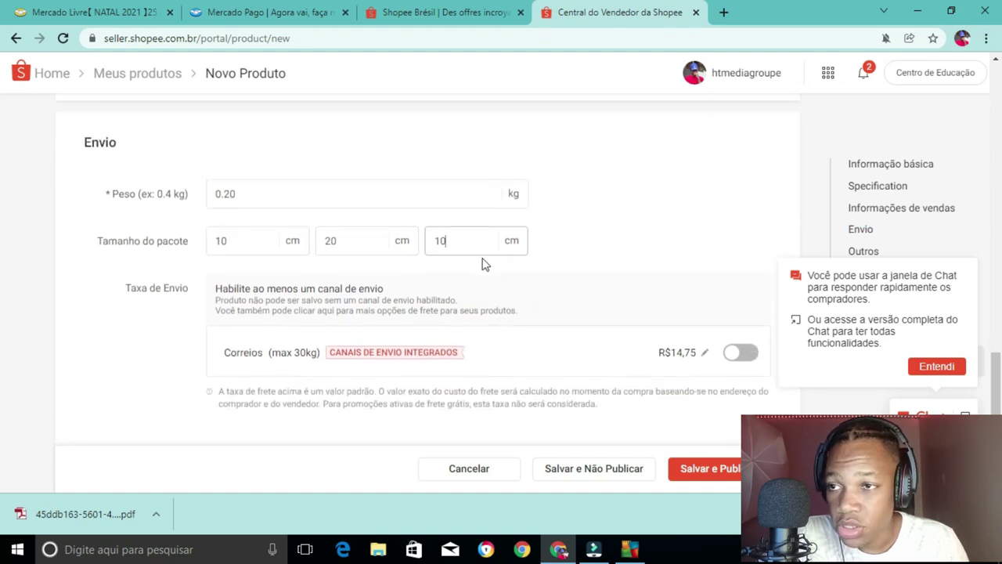
pyautogui.scroll(-1, 602, 262)
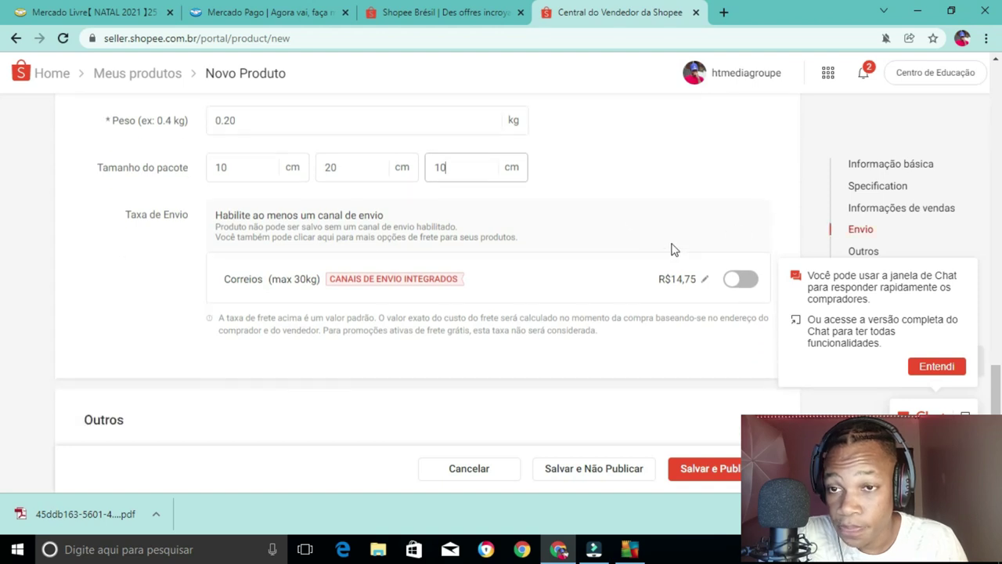
pyautogui.click(741, 280)
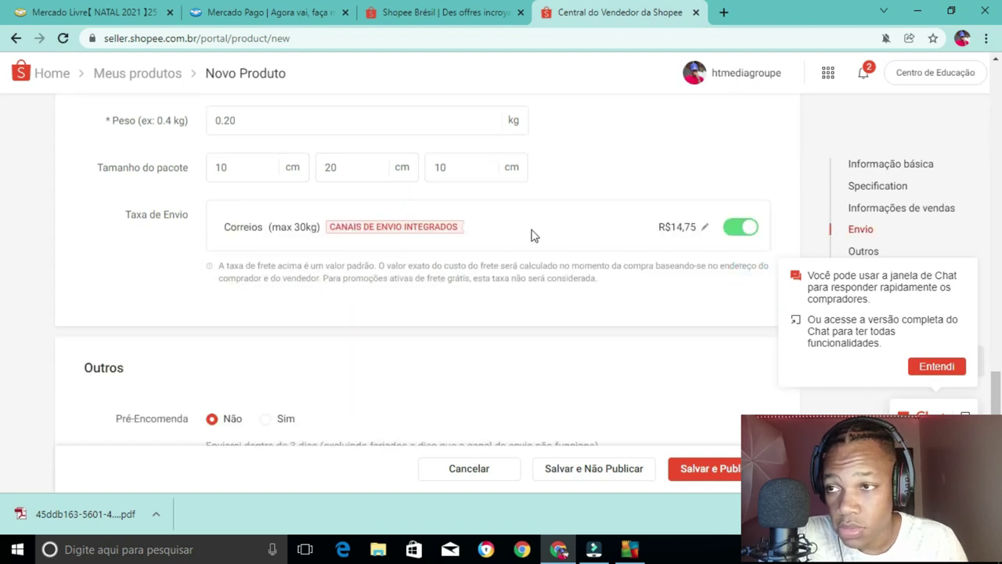
pyautogui.scroll(-1, 372, 167)
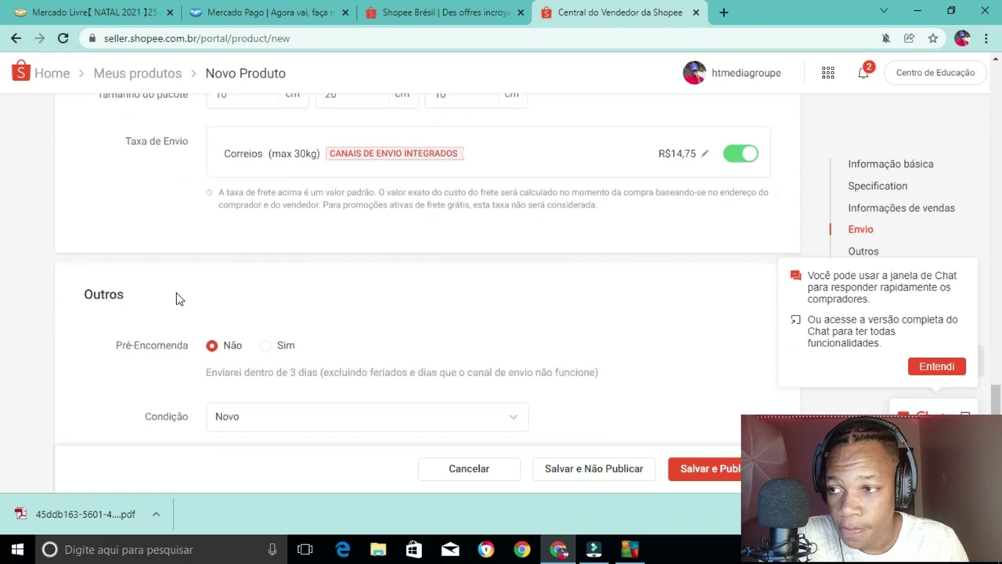
pyautogui.scroll(-1, 321, 245)
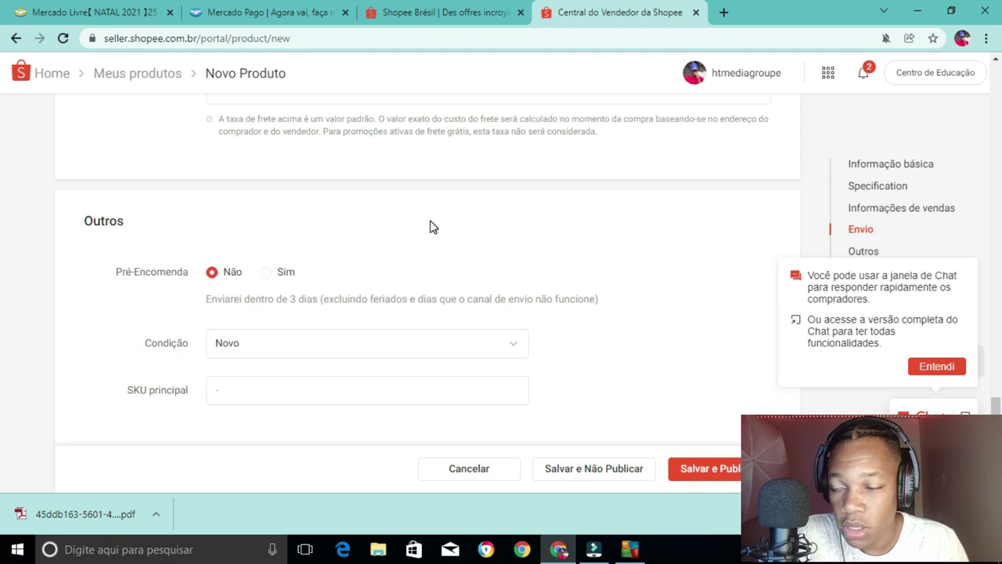
pyautogui.scroll(-1, 392, 253)
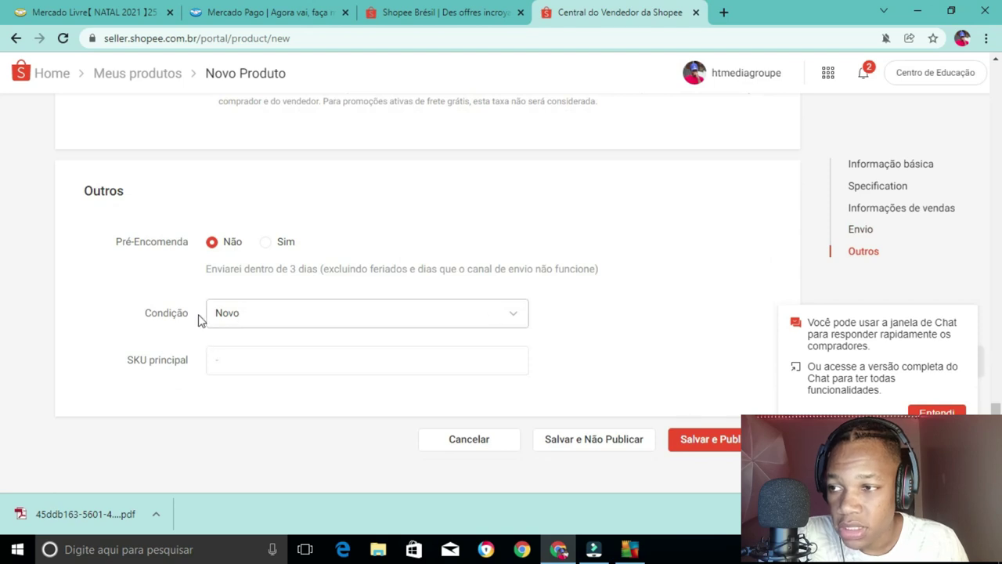
pyautogui.click(270, 314)
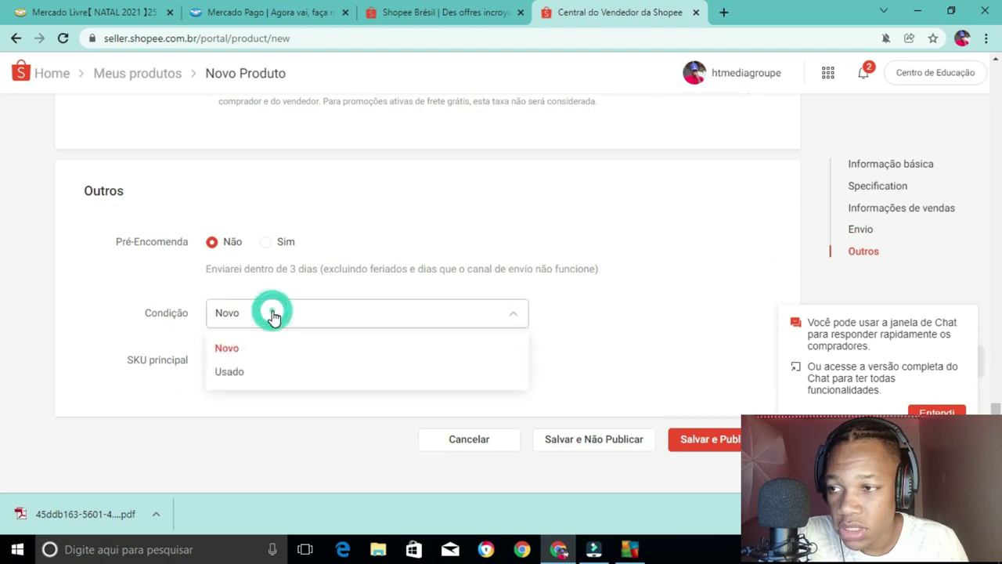
pyautogui.click(258, 308)
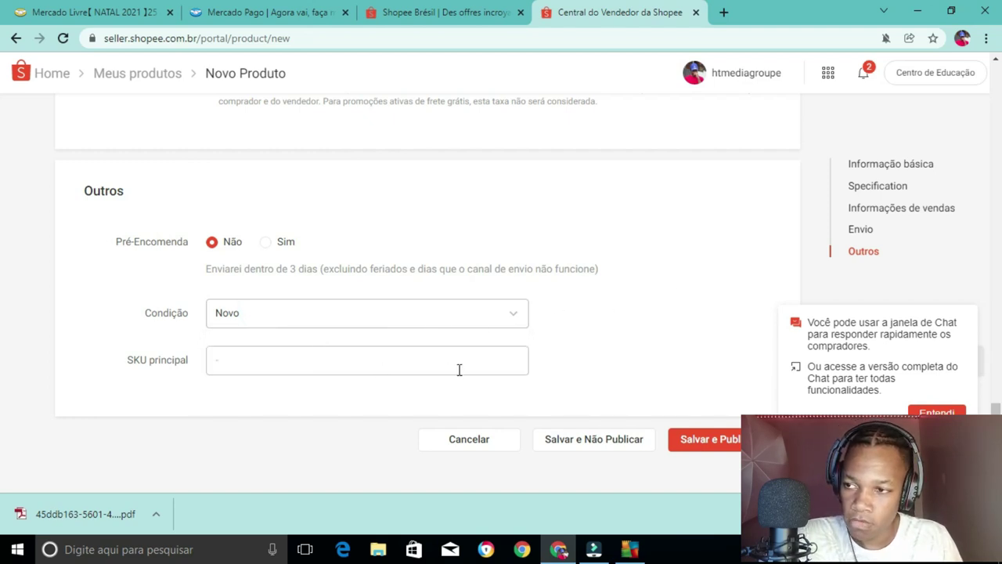
# - Publish the sandalha verao listing and dismiss the Filtro de Busca Aprimorado tip
pyautogui.click(709, 442)
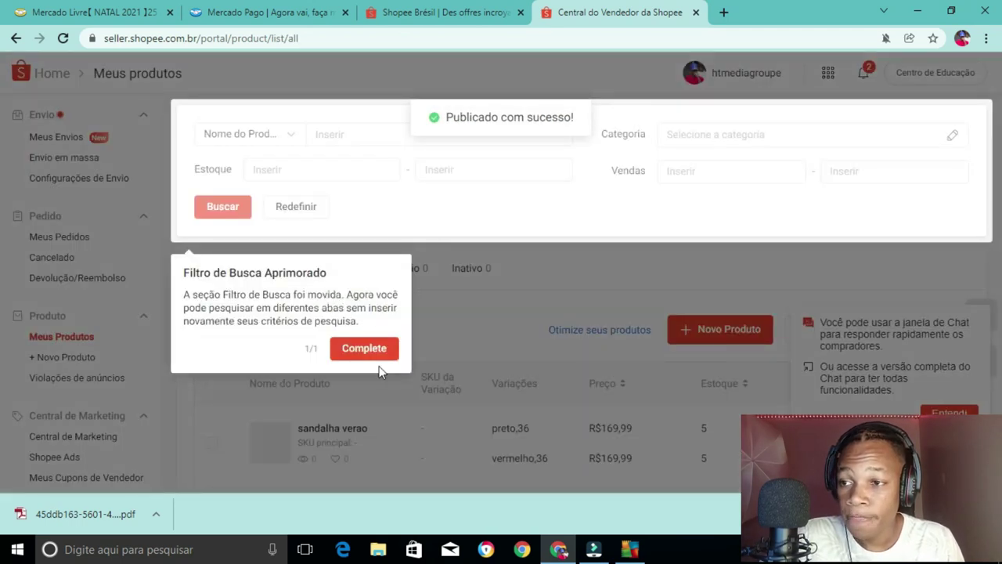
pyautogui.click(376, 351)
pyautogui.scroll(-2, 470, 300)
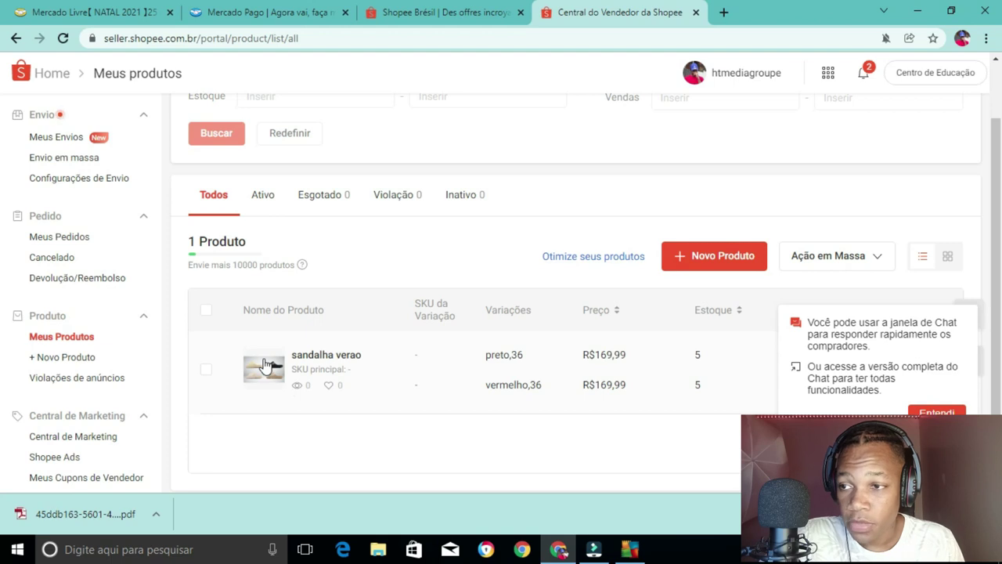
# - Open the sandalha verao product page, then go back to Meus produtos, discarding changes
pyautogui.click(301, 354)
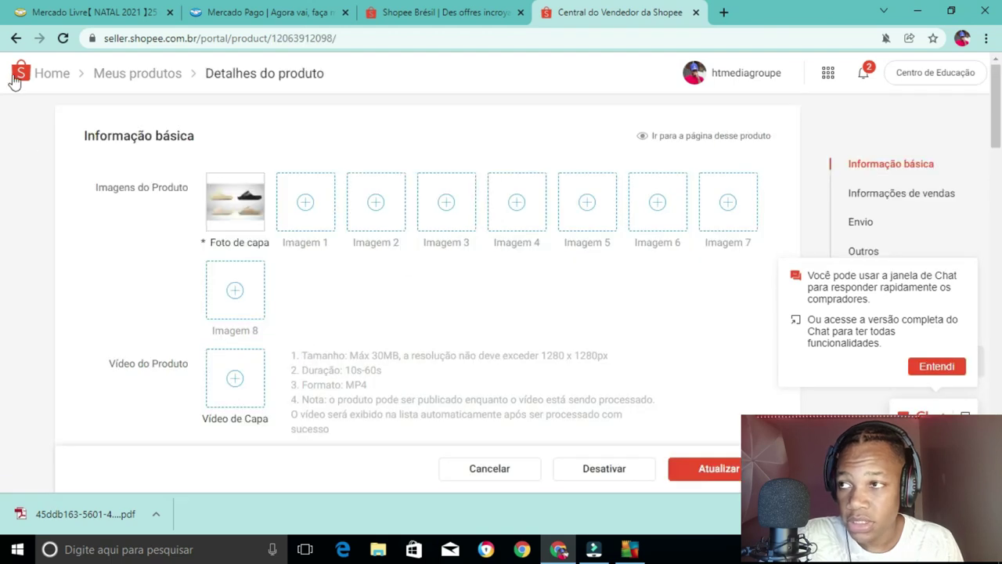
pyautogui.click(15, 38)
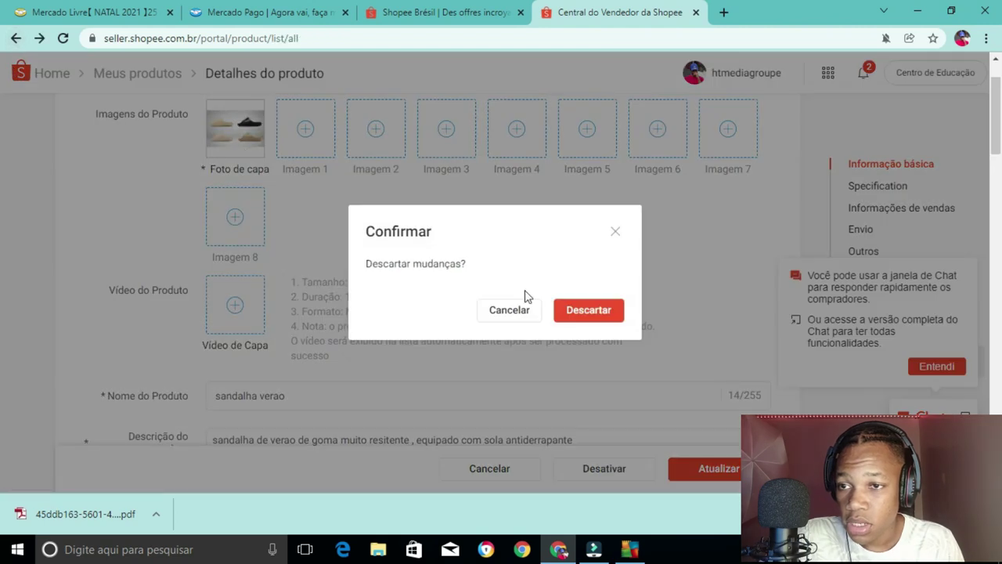
pyautogui.click(568, 311)
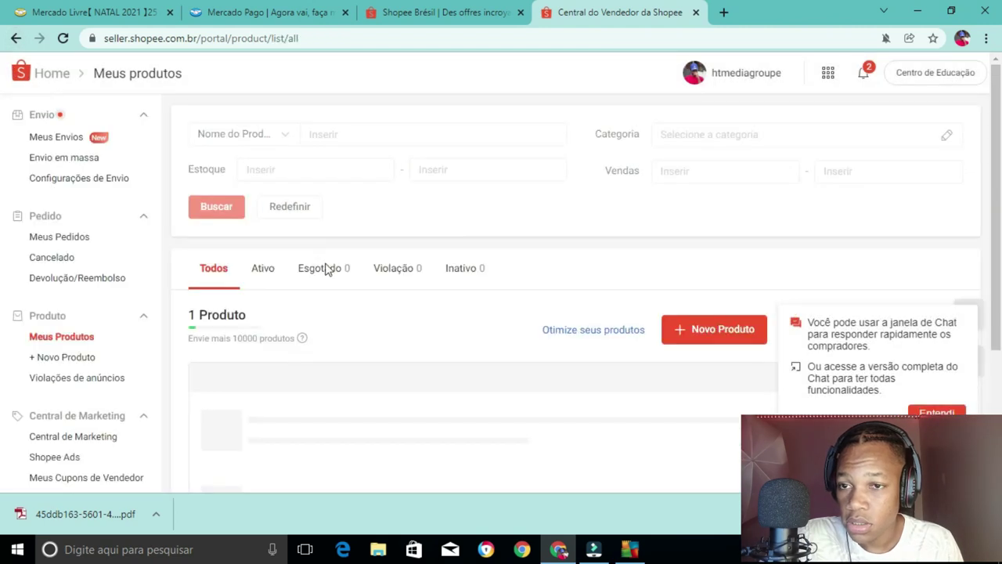
# - Close the chat tip to show the sandalha verao row at R$169,99 with stock 5
pyautogui.scroll(-2, 450, 319)
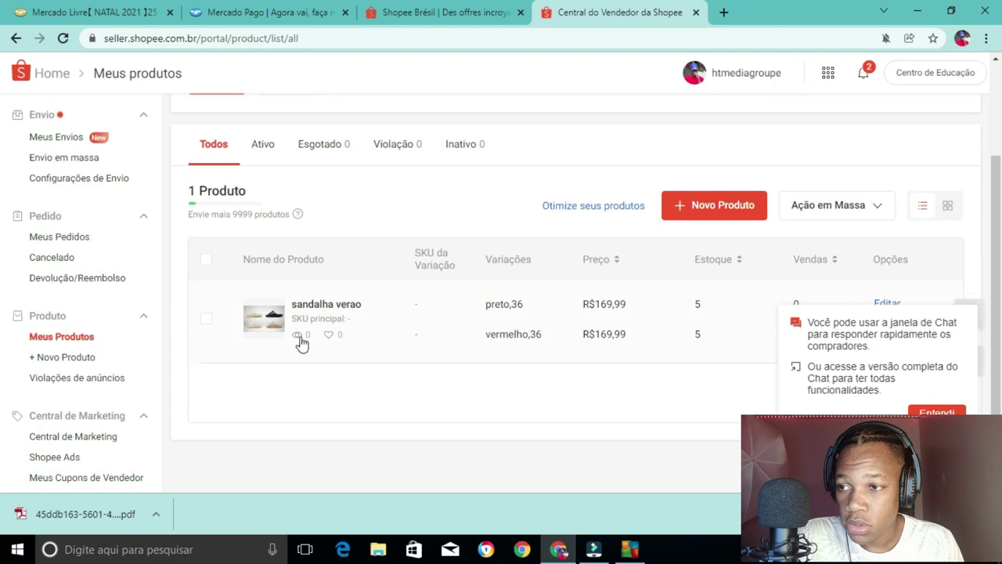
pyautogui.moveTo(297, 343)
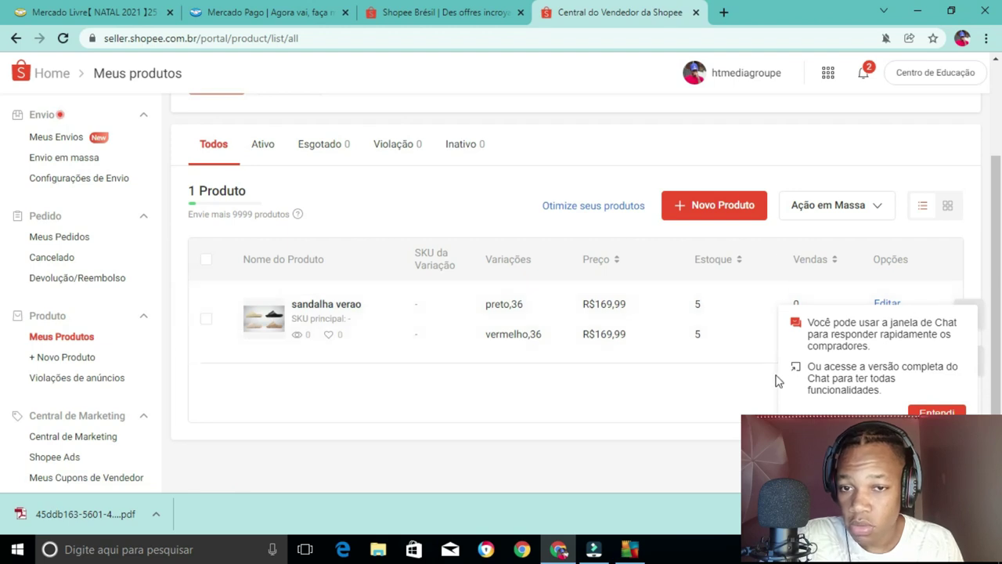
pyautogui.click(933, 411)
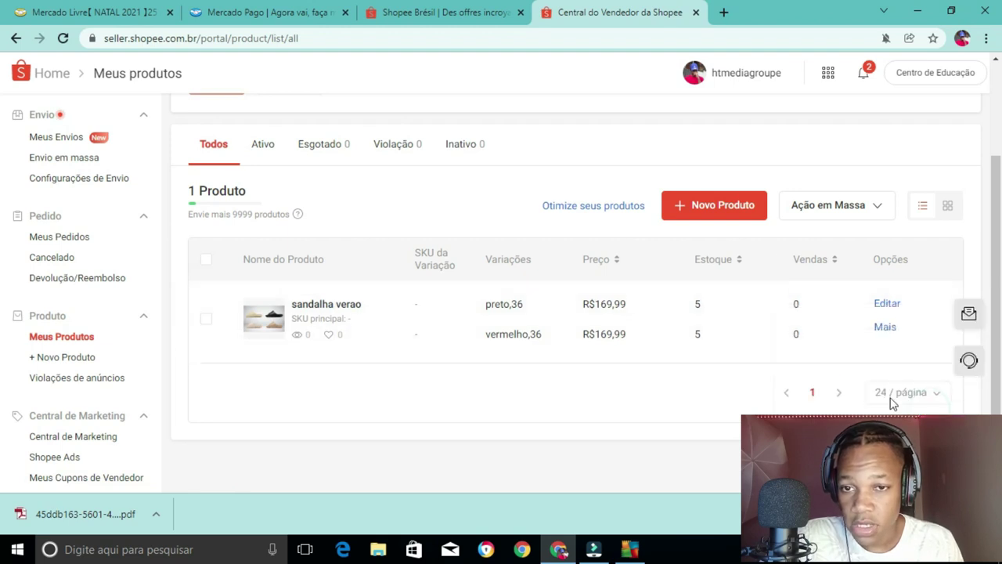